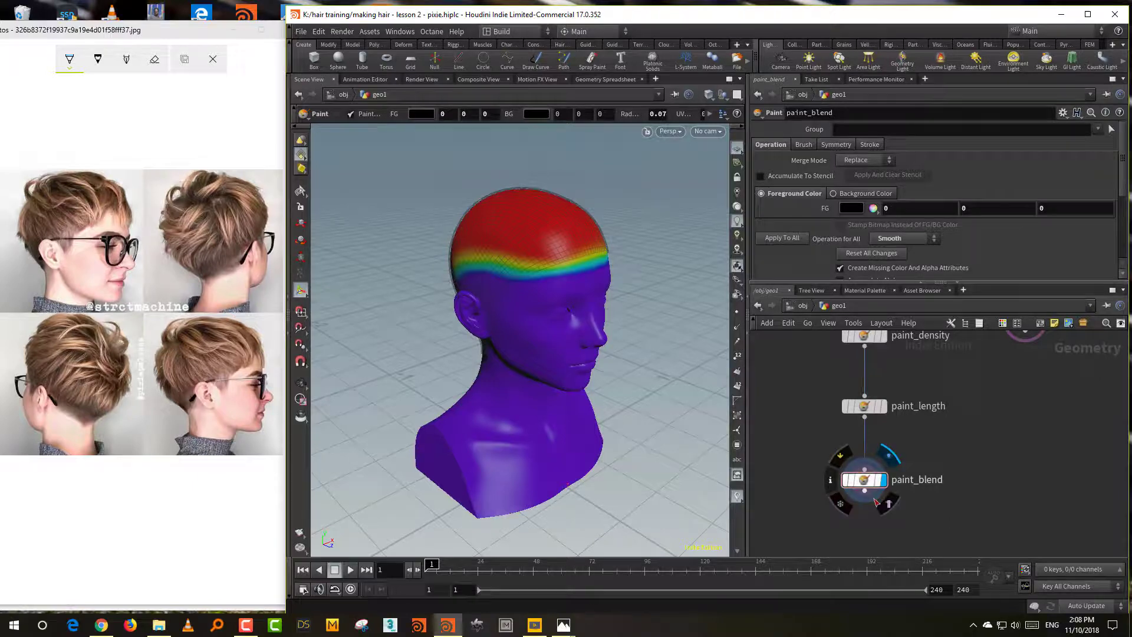
Step: Add a Comb node below paint_blend, connected to its output and set as the displayed node
middle_drag(852, 542, 858, 487)
key(Tab)
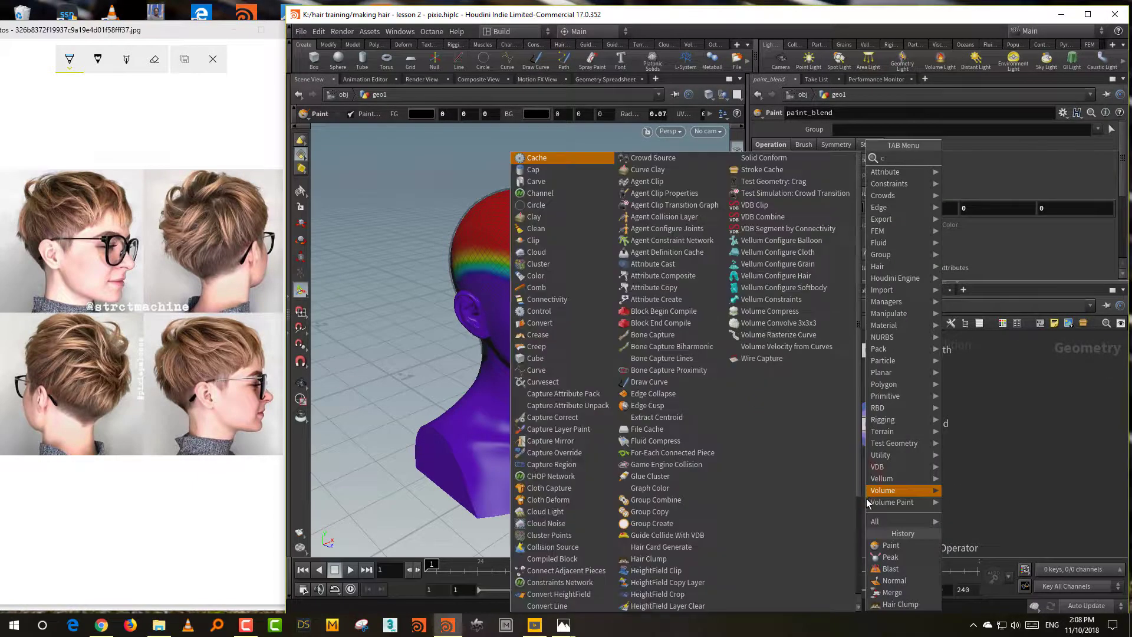
text(comb)
click(997, 157)
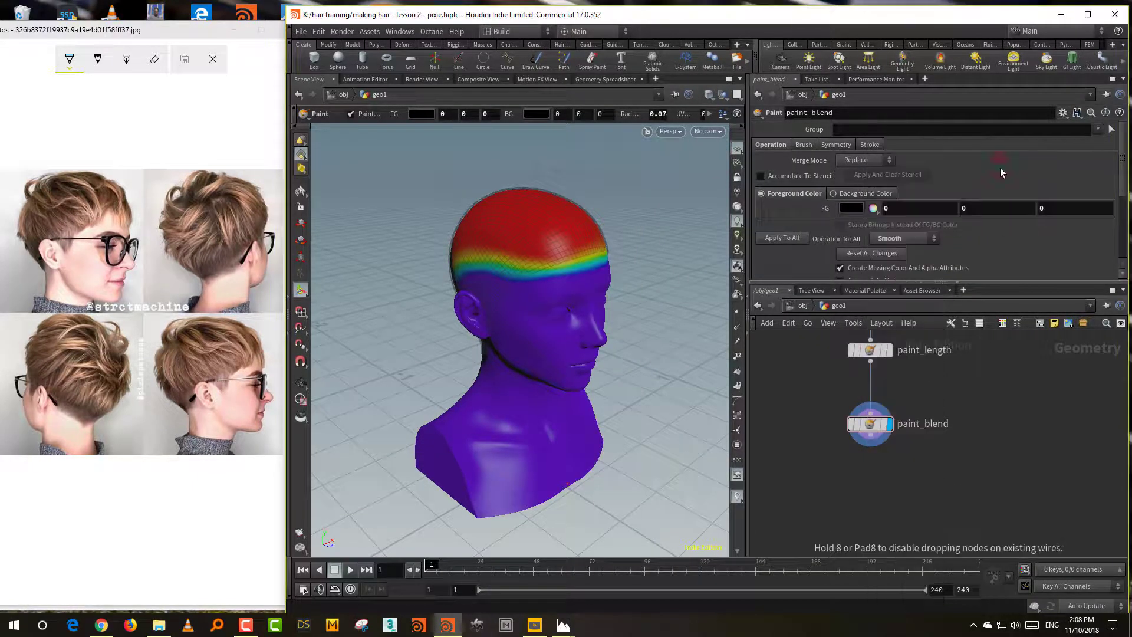
click(896, 497)
click(894, 497)
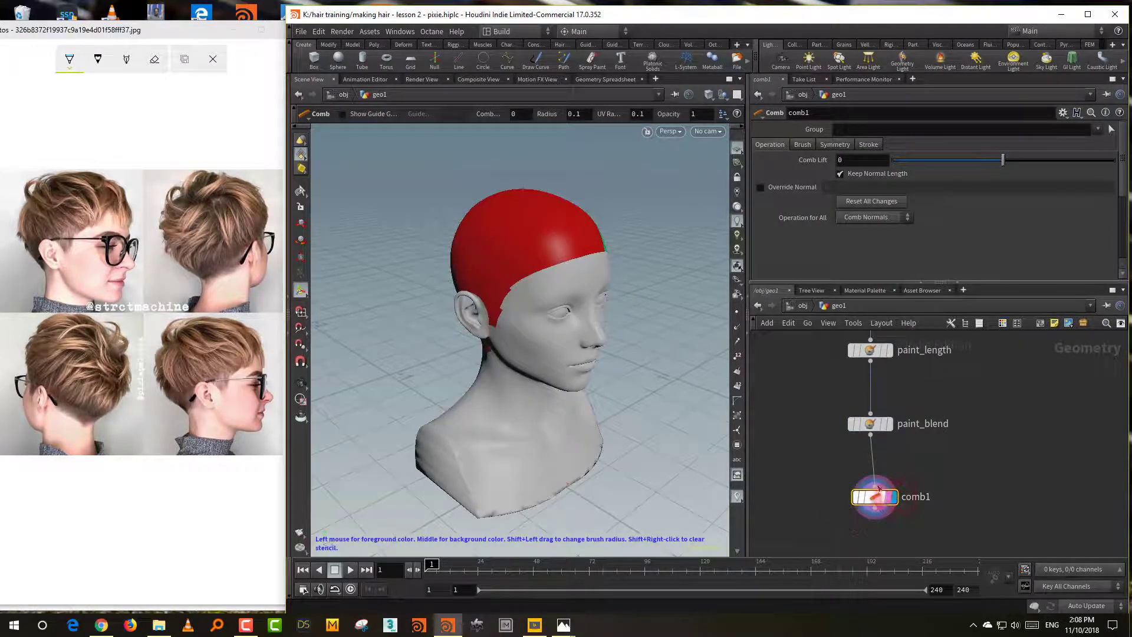
Step: Show point normals in the viewport and set the Scale Normal guide size to 0.02
click(738, 328)
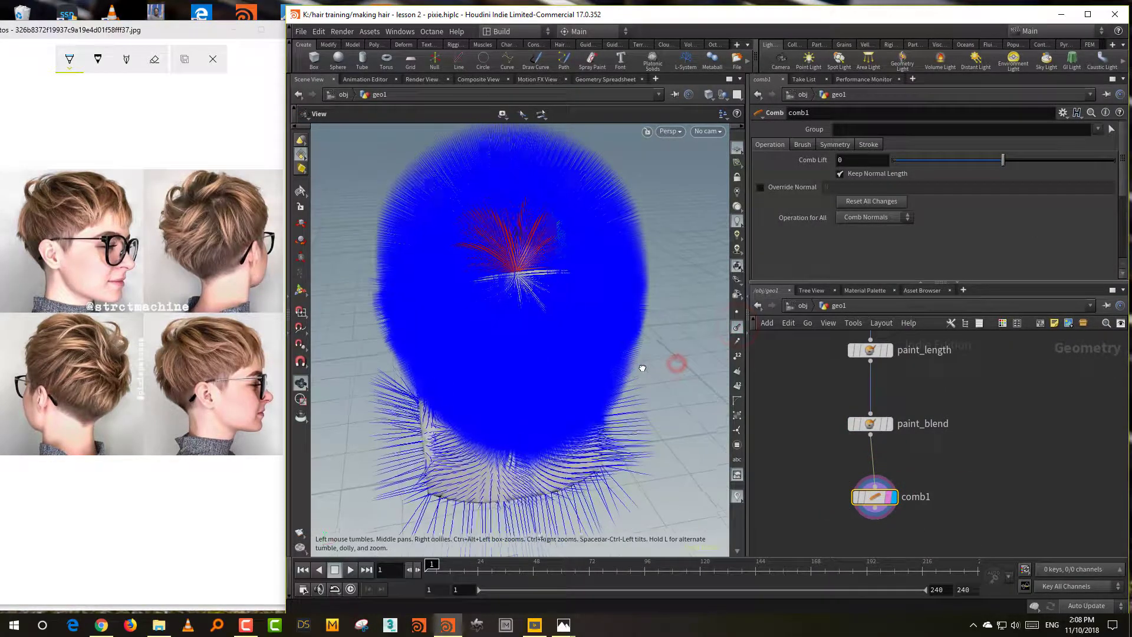
key(d)
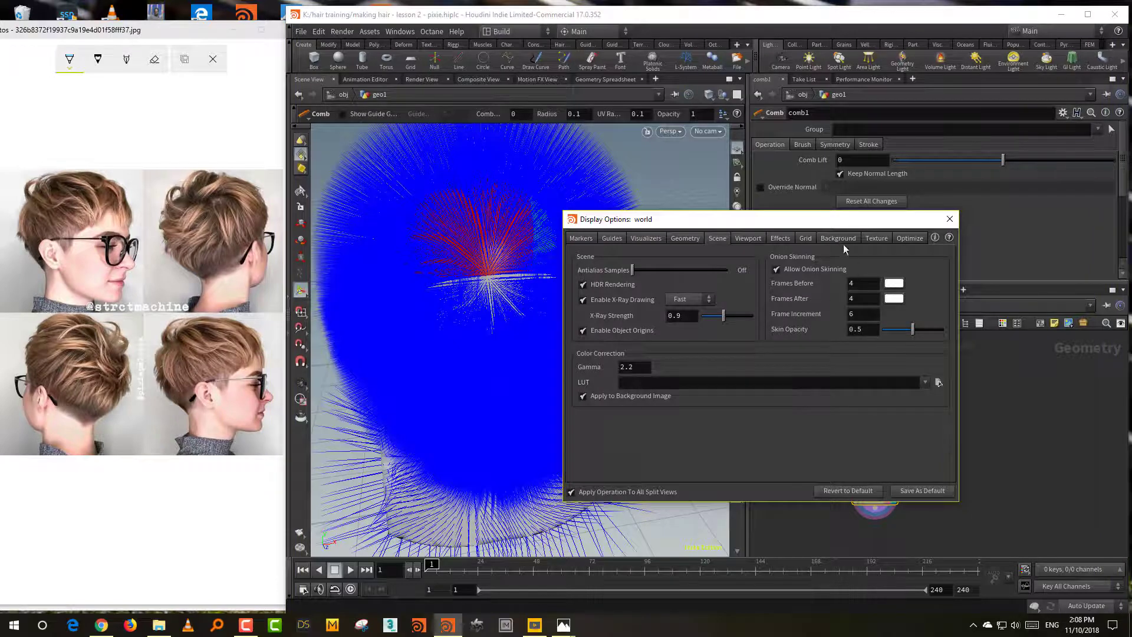
click(612, 238)
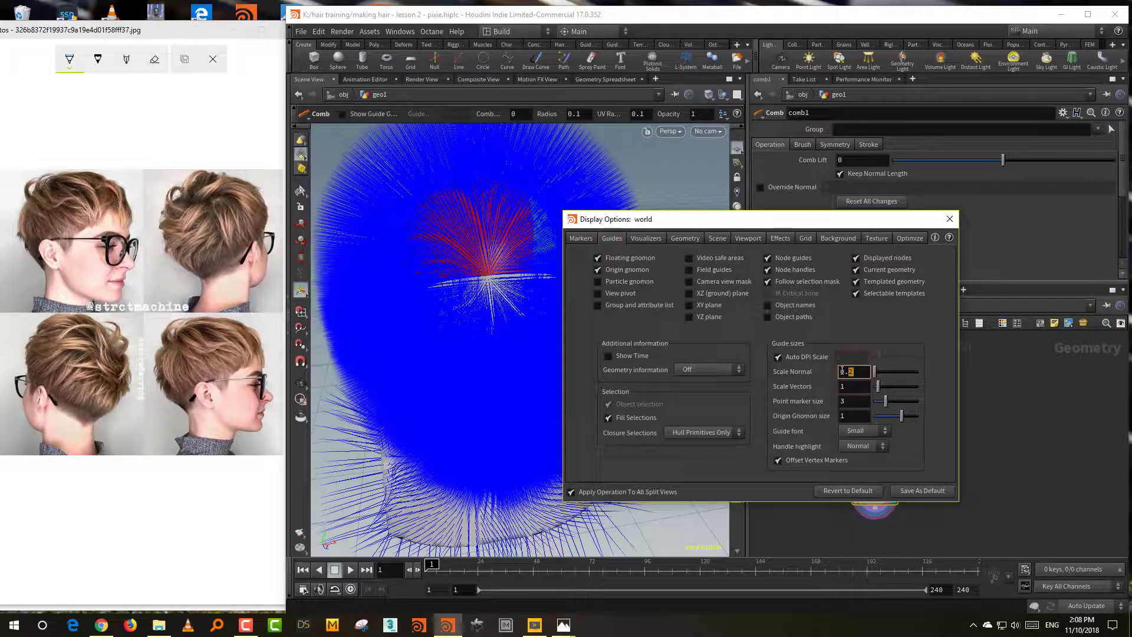
key(Return)
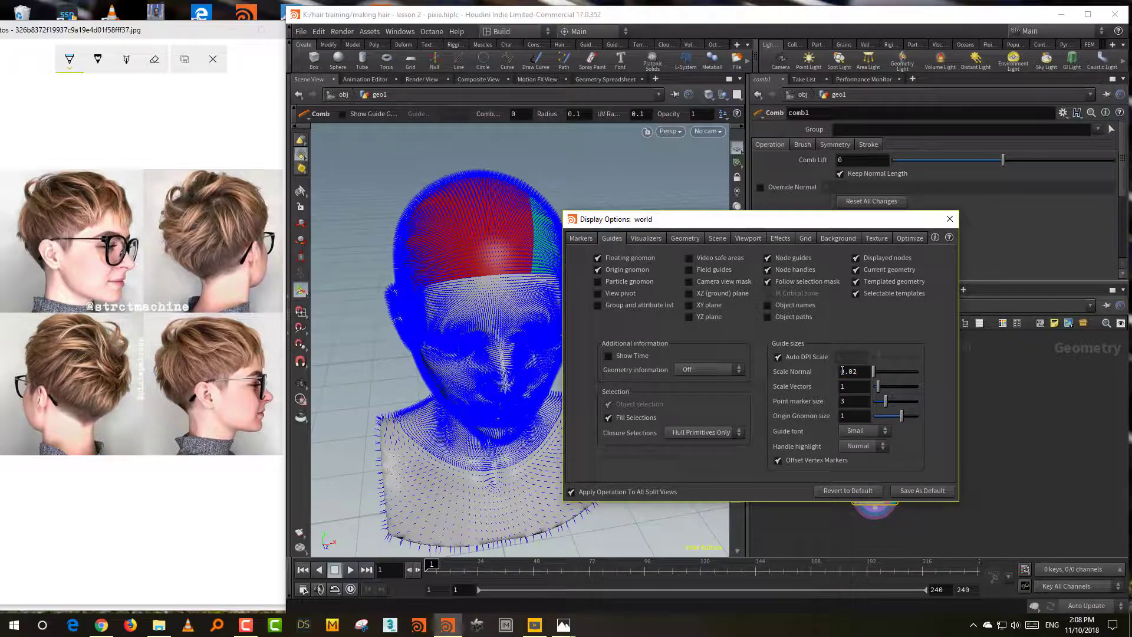
click(949, 219)
Step: Set the Comb Lift to 0.134 and comb the normals on top of the head forward toward the forehead
drag(1012, 167, 1017, 166)
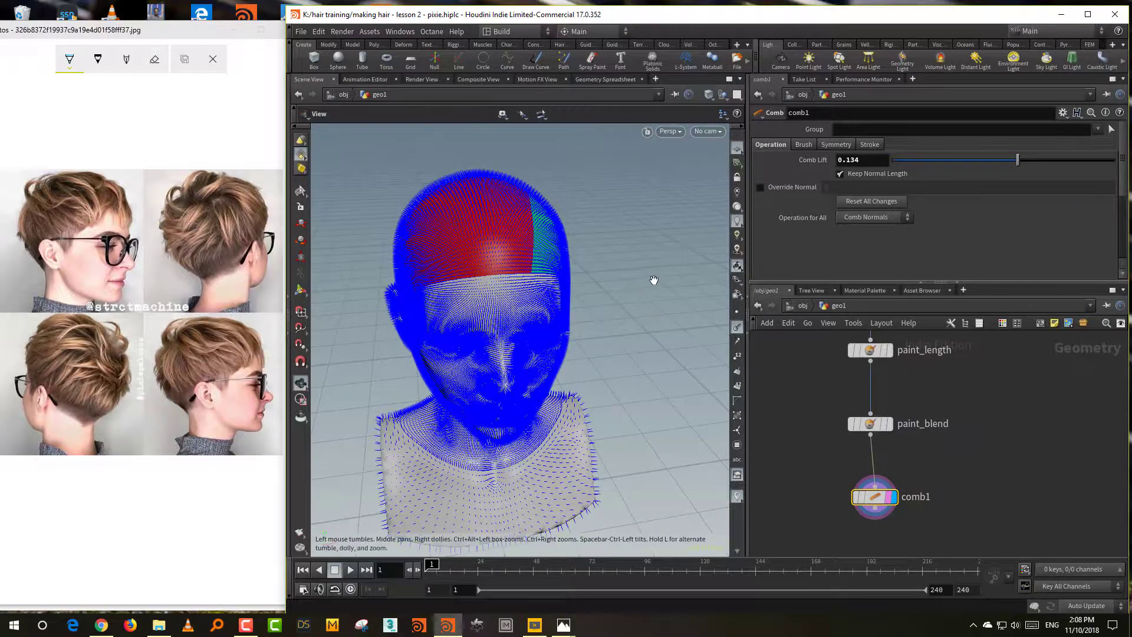
alt+drag(653, 286, 647, 319)
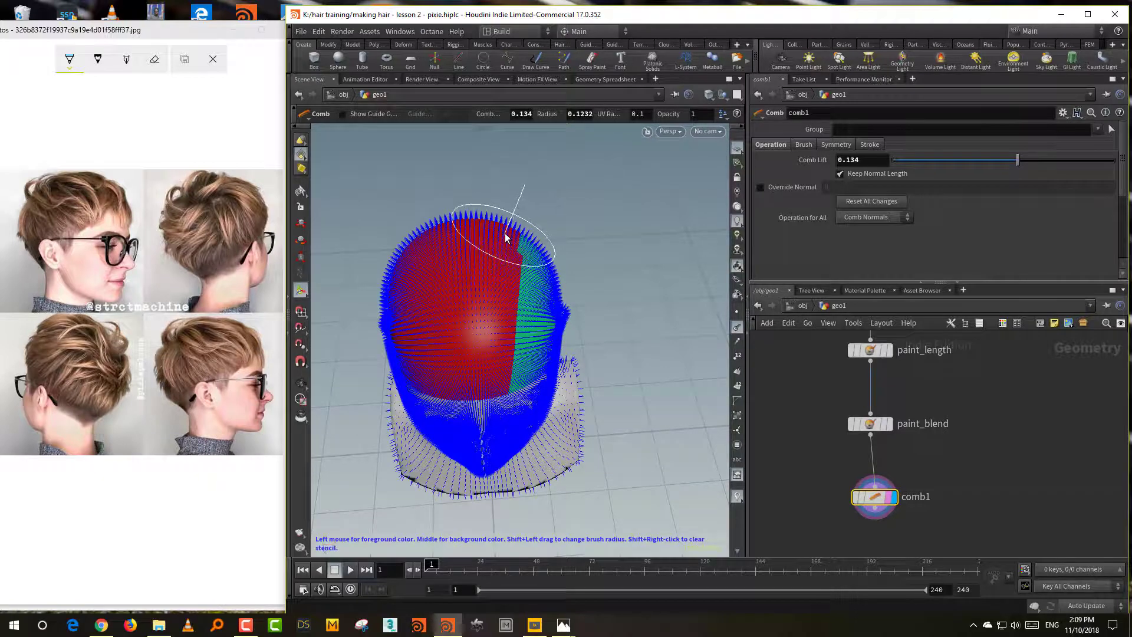
mouse_move(506, 231)
mouse_down()
mouse_move(503, 292)
mouse_move(466, 377)
mouse_up()
mouse_move(501, 267)
mouse_down()
mouse_move(497, 337)
mouse_move(463, 374)
mouse_move(456, 248)
mouse_move(462, 325)
mouse_move(431, 367)
mouse_move(523, 328)
mouse_up()
mouse_move(459, 226)
alt+mouse_down()
mouse_move(506, 240)
mouse_move(500, 304)
mouse_move(561, 257)
mouse_move(547, 260)
mouse_move(579, 278)
mouse_move(503, 250)
mouse_move(496, 298)
mouse_move(462, 245)
mouse_move(507, 174)
mouse_move(499, 333)
alt+mouse_up()
Step: Bring up the black-and-white portrait reference photo to study the hair direction against the head model
mouse_move(564, 624)
click(604, 593)
alt+drag(611, 344, 601, 263)
mouse_move(578, 195)
alt+mouse_down()
mouse_move(546, 223)
mouse_move(561, 253)
mouse_move(543, 227)
mouse_move(490, 237)
mouse_move(561, 293)
mouse_move(588, 270)
alt+mouse_up()
alt+drag(499, 230, 512, 243)
key(Return)
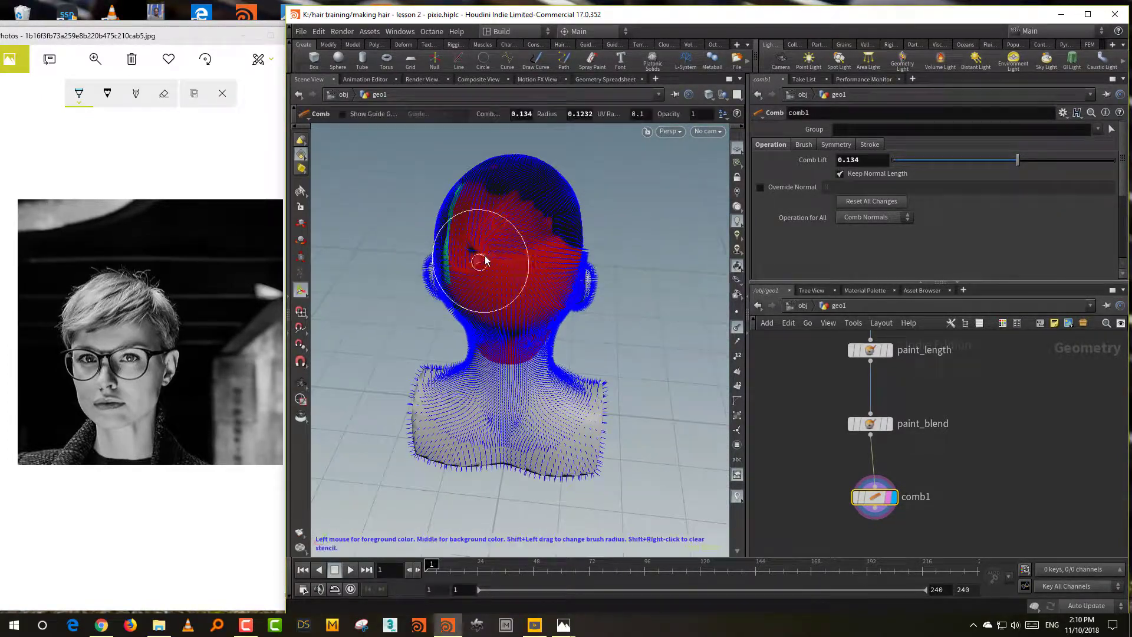
Step: Comb the normals on the back of the head and behind the ears downward to the nape
mouse_move(457, 269)
alt+mouse_down()
mouse_move(501, 260)
mouse_move(466, 240)
mouse_move(501, 245)
mouse_move(488, 283)
mouse_move(460, 282)
mouse_move(492, 270)
mouse_move(504, 308)
mouse_move(493, 247)
mouse_move(498, 316)
mouse_move(468, 246)
mouse_move(472, 273)
mouse_move(491, 239)
mouse_move(457, 248)
alt+mouse_up()
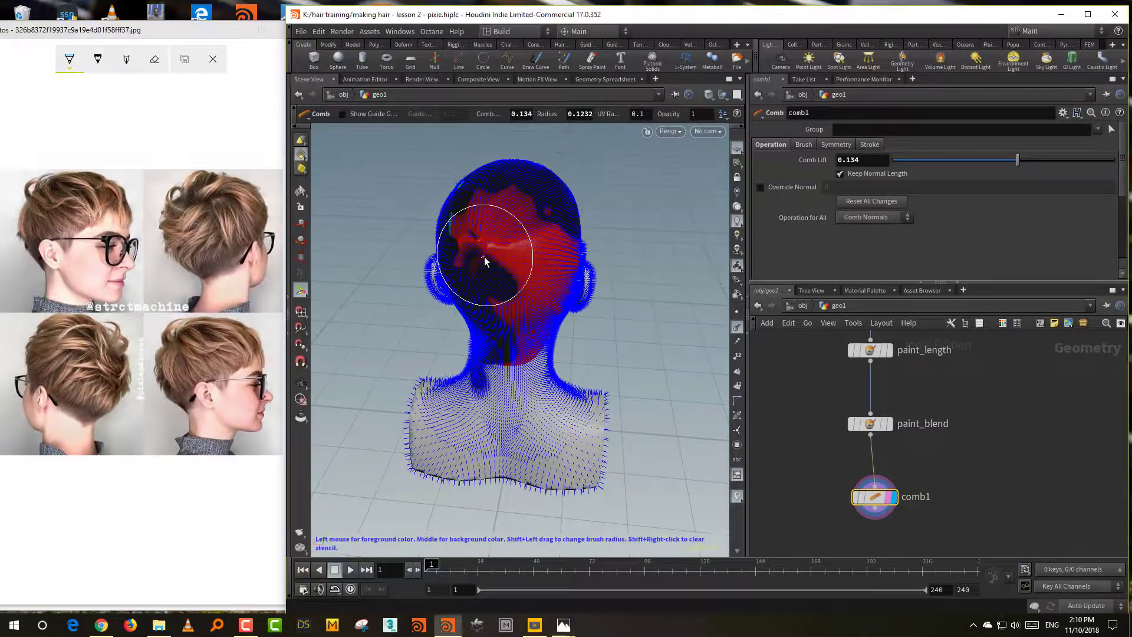
mouse_move(484, 257)
mouse_down()
mouse_move(498, 353)
mouse_move(549, 267)
mouse_move(506, 261)
mouse_move(503, 347)
mouse_up()
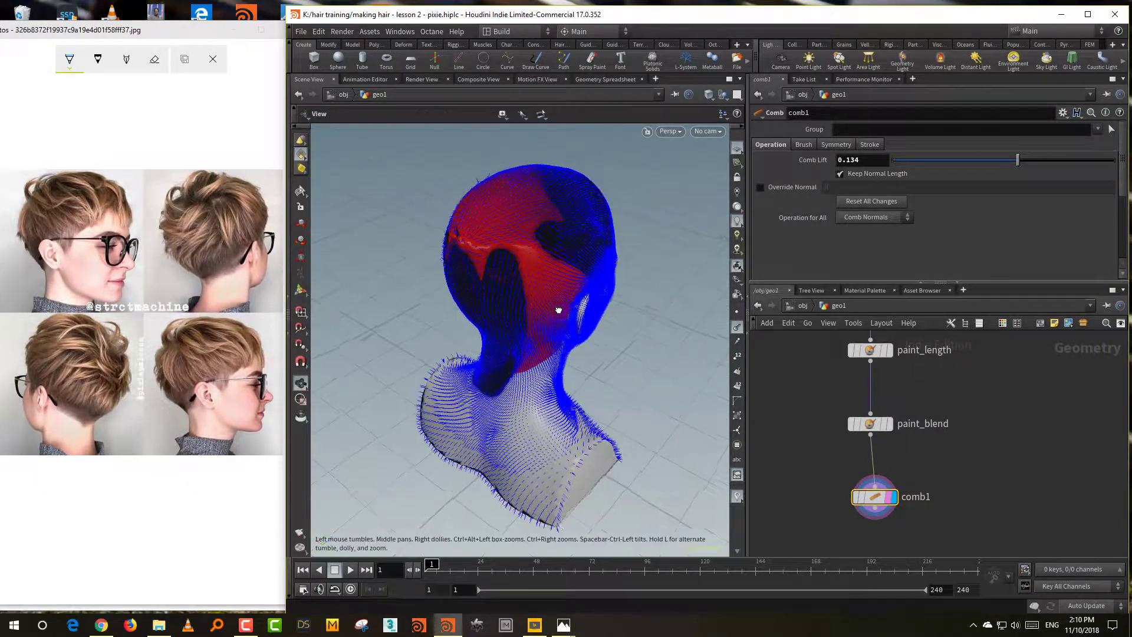
alt+drag(556, 308, 541, 293)
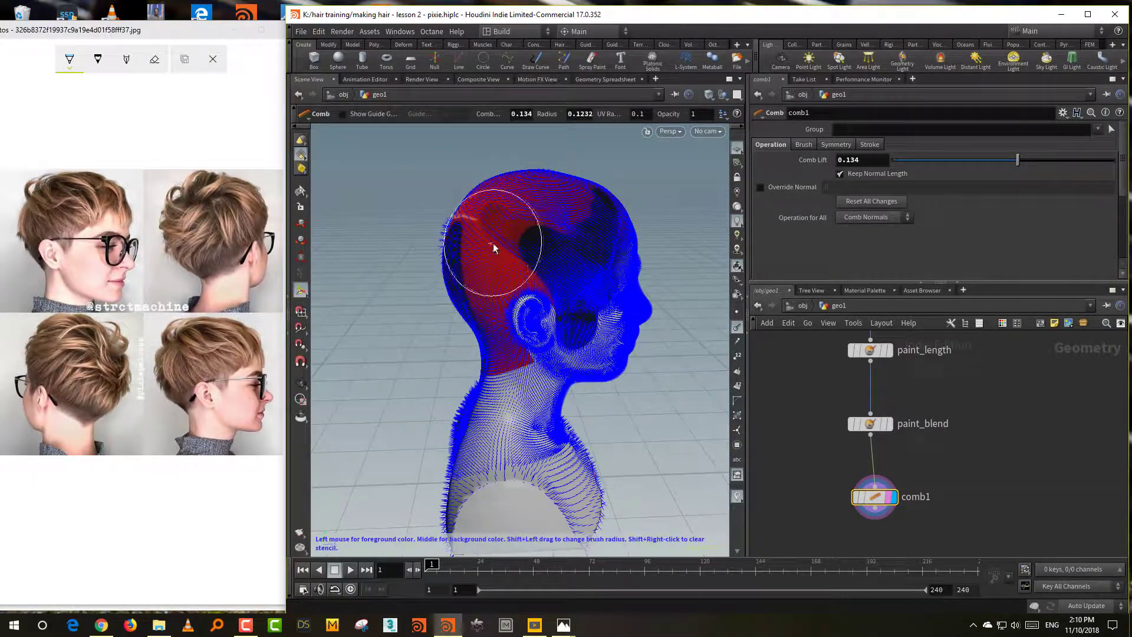
mouse_move(514, 256)
mouse_down()
mouse_move(537, 277)
mouse_move(497, 375)
mouse_move(566, 343)
mouse_up()
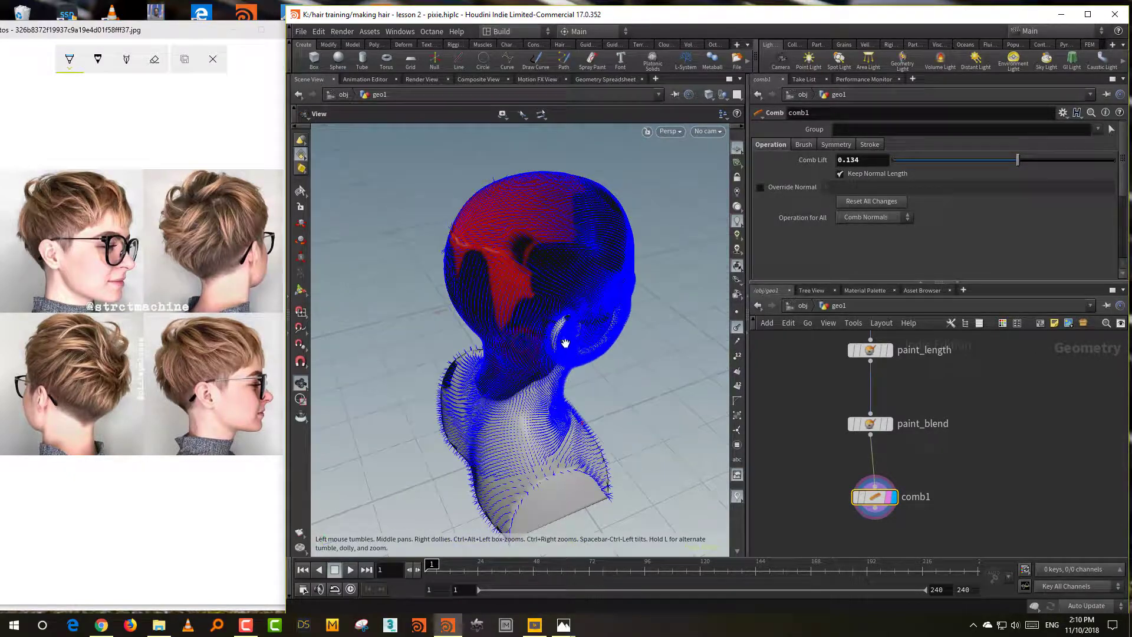
mouse_move(534, 268)
mouse_down()
mouse_move(524, 288)
mouse_move(502, 289)
mouse_move(543, 304)
mouse_move(528, 285)
mouse_move(504, 352)
mouse_up()
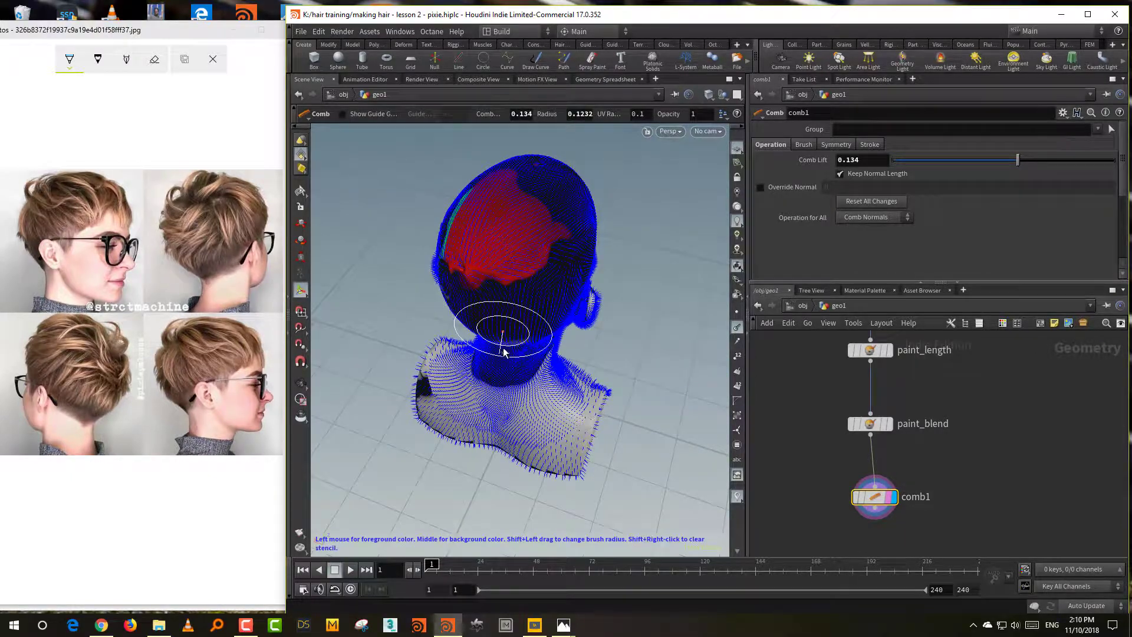
mouse_move(476, 281)
alt+mouse_down()
mouse_move(501, 296)
mouse_move(531, 245)
mouse_move(491, 250)
alt+mouse_up()
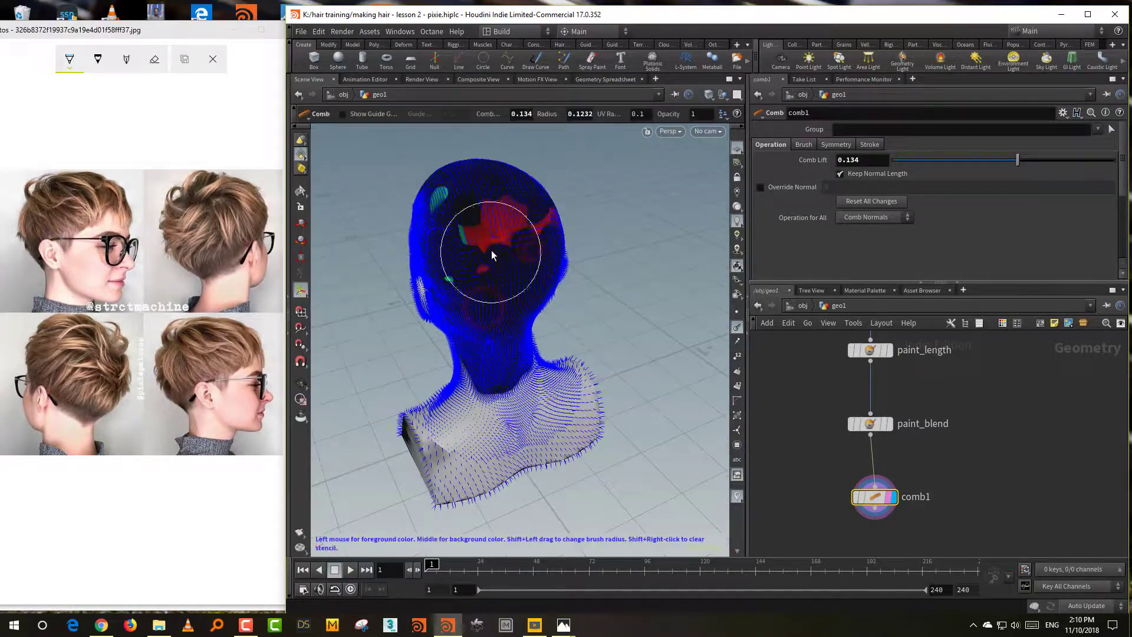
alt+drag(481, 320, 507, 275)
mouse_move(535, 336)
alt+mouse_down()
mouse_move(561, 278)
mouse_move(591, 313)
alt+mouse_up()
Step: Switch the comb brush to Smooth Normals and enlarge its radius to 0.2006 for the back of the head
right_click(561, 267)
click(603, 334)
mouse_move(594, 247)
alt+mouse_down()
mouse_move(590, 276)
mouse_move(513, 348)
alt+mouse_up()
drag(519, 267, 450, 354)
alt+drag(529, 302, 562, 299)
mouse_move(504, 216)
mouse_down()
mouse_move(488, 237)
mouse_move(493, 322)
mouse_move(583, 282)
mouse_up()
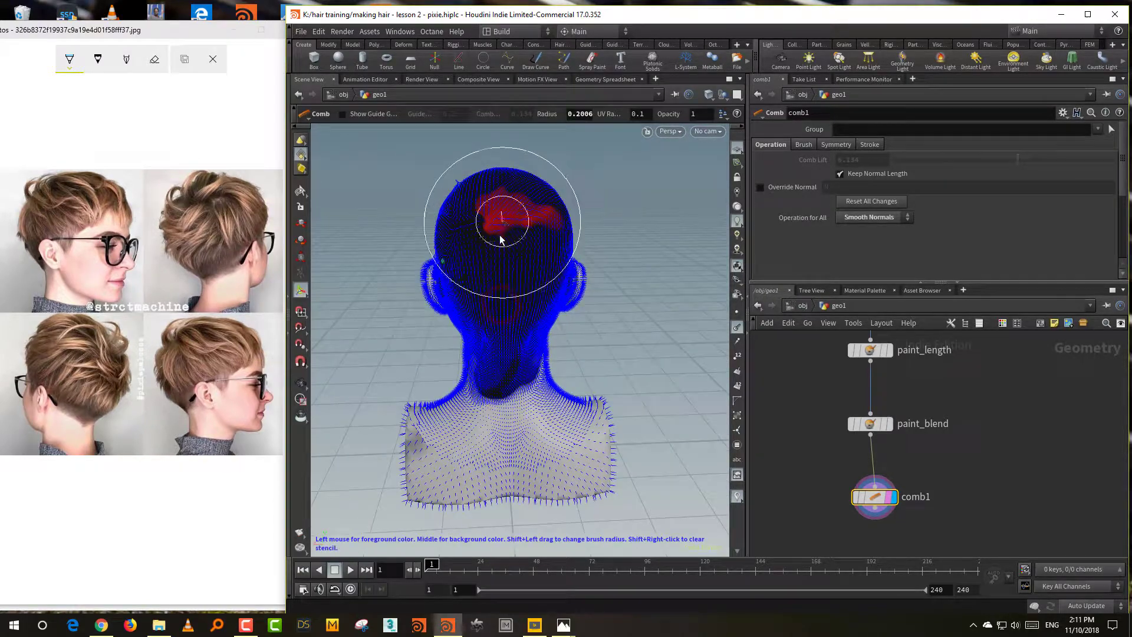
Step: Smooth the combed normals over the crown, the back and the side of the head
mouse_move(500, 235)
mouse_down()
mouse_move(504, 313)
mouse_move(551, 304)
mouse_move(466, 323)
mouse_move(464, 360)
mouse_up()
mouse_move(472, 336)
alt+mouse_down()
mouse_move(523, 316)
mouse_move(584, 339)
alt+mouse_up()
drag(488, 240, 457, 304)
mouse_move(427, 226)
alt+mouse_down()
mouse_move(417, 260)
mouse_move(462, 253)
alt+mouse_up()
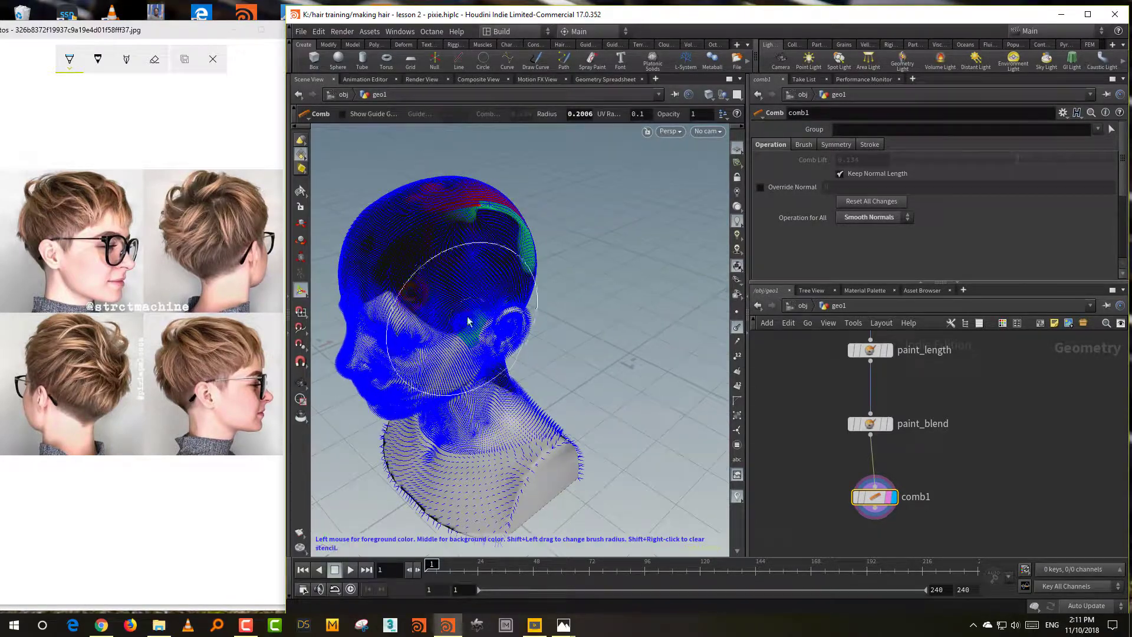
alt+drag(518, 320, 463, 258)
right_click(465, 257)
key(Escape)
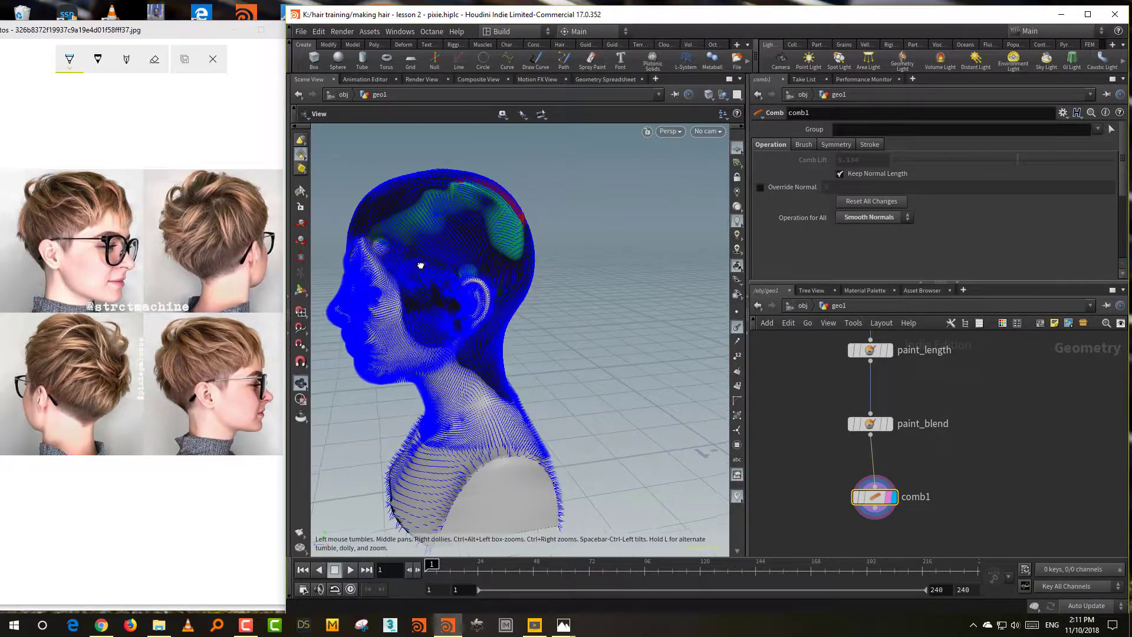
Step: Add a Smooth node after comb1 in the network and display its result
key(Tab)
text(smo)
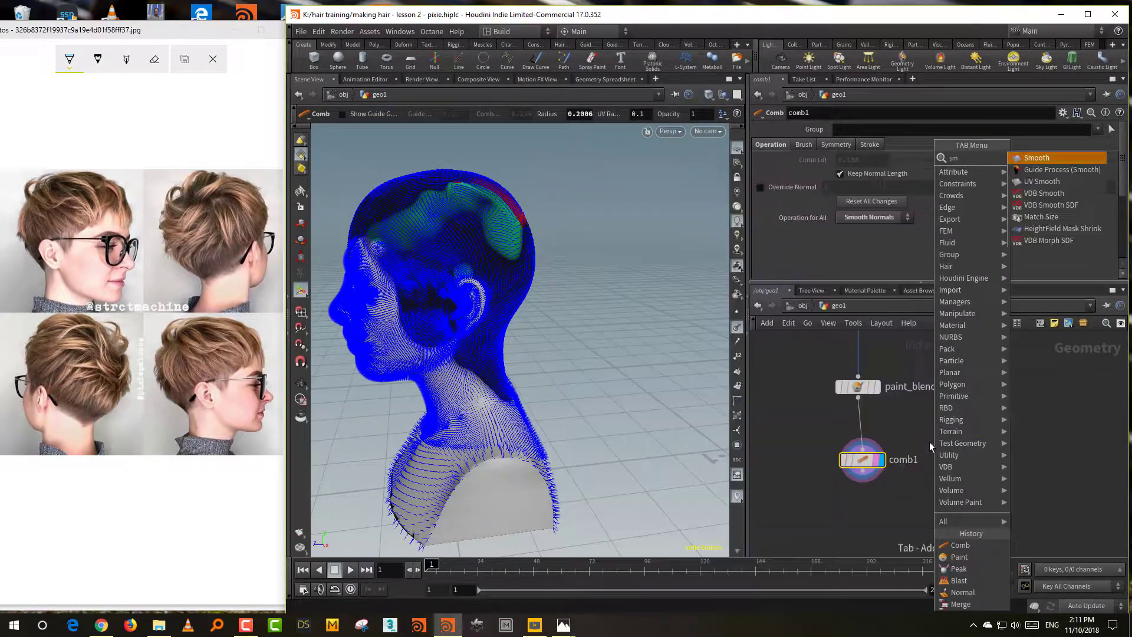
click(1031, 154)
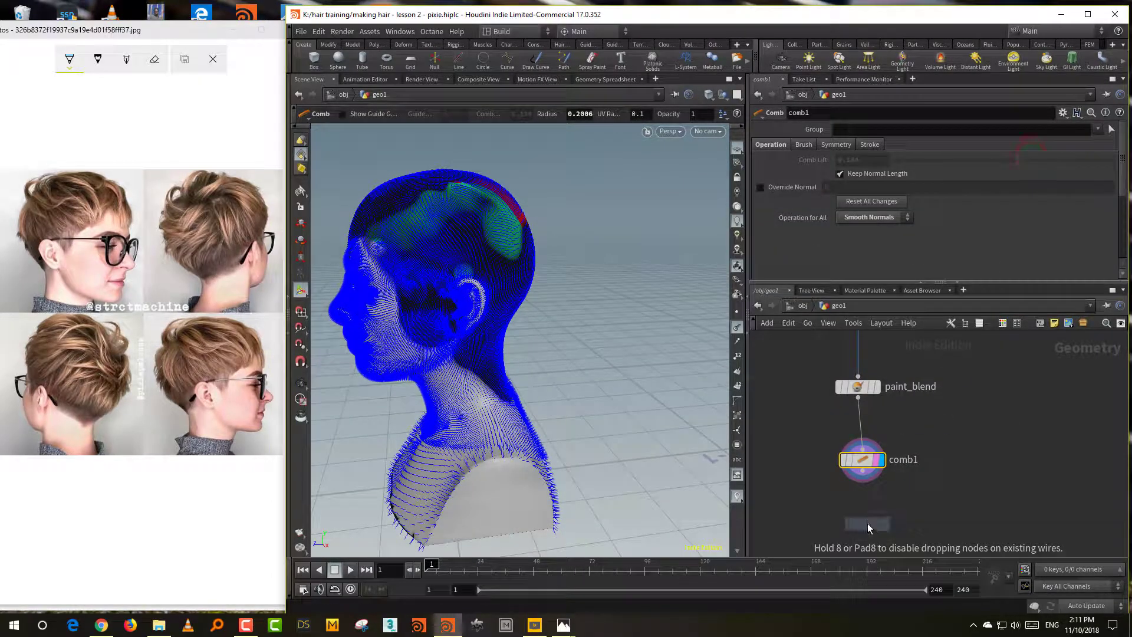
click(868, 525)
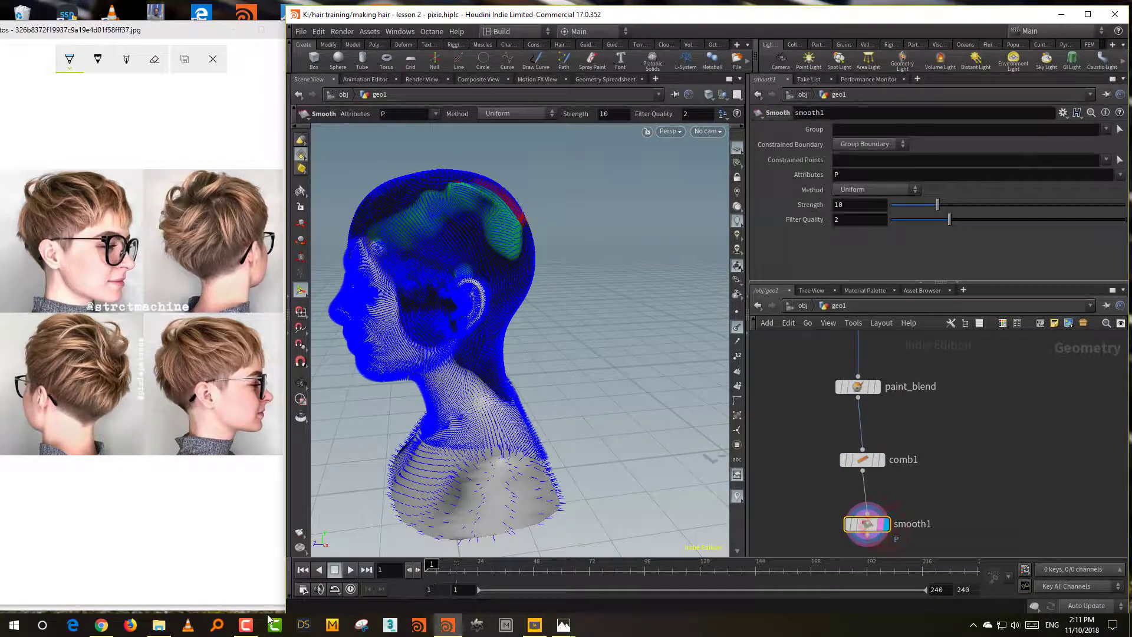
Step: Make the Smooth node act on the N attribute and raise its strength to about 13
click(253, 628)
click(253, 629)
key(BackSpace)
text(N)
key(Return)
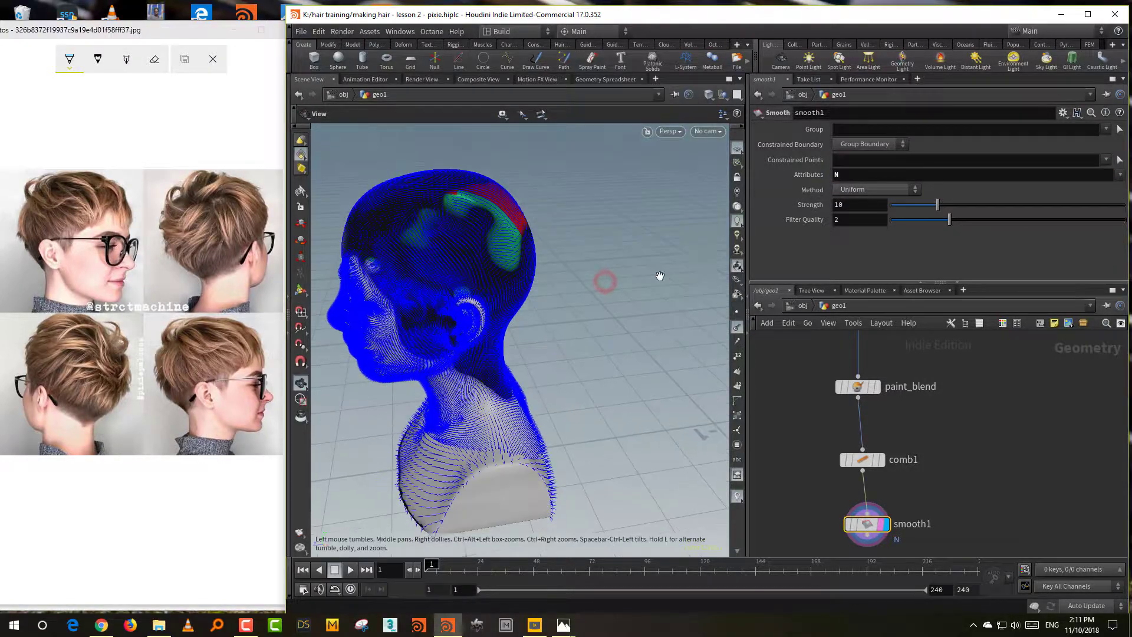
drag(938, 205, 981, 204)
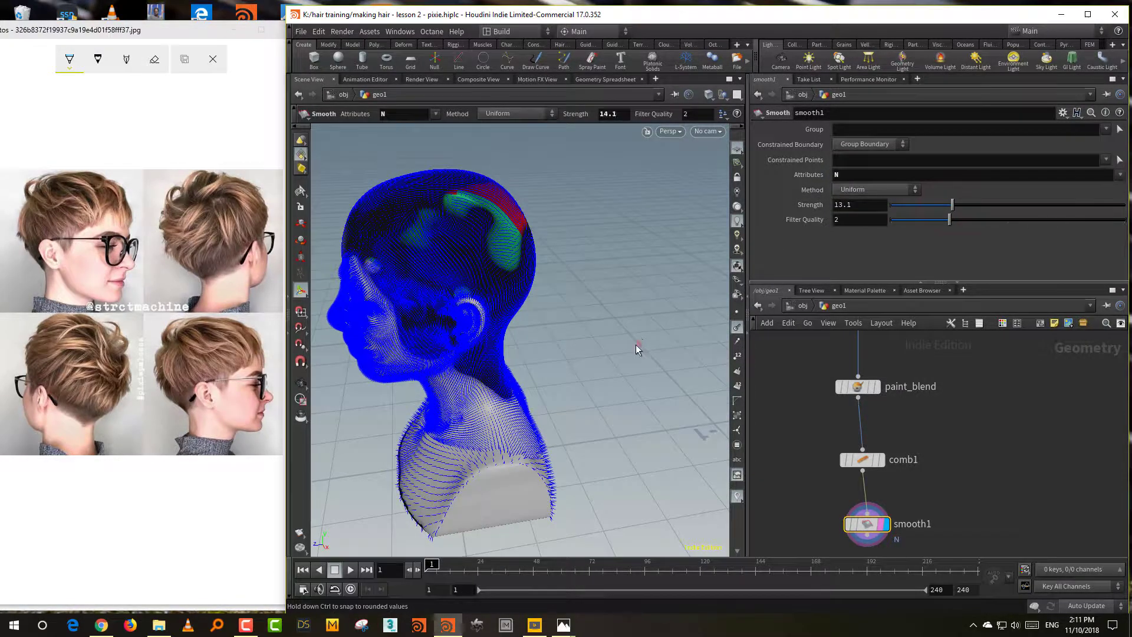
alt+drag(638, 345, 560, 378)
Step: Select the comb1 node and hide the point normals in the viewport
drag(968, 437, 867, 469)
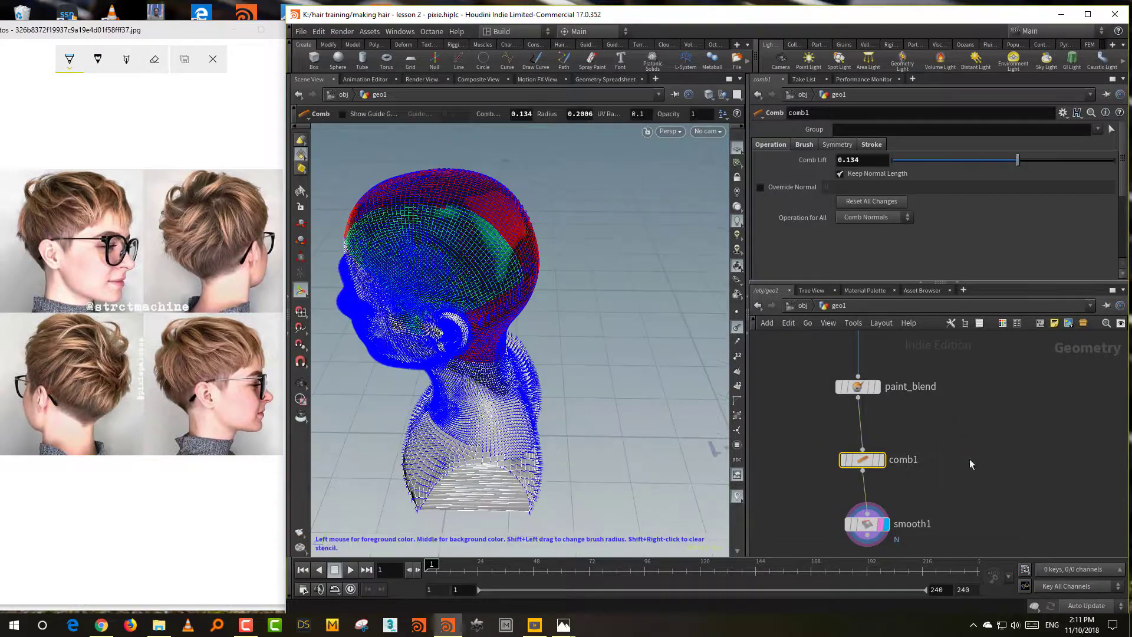
click(738, 328)
middle_drag(938, 519, 944, 433)
click(932, 482)
mouse_move(653, 455)
alt+mouse_down()
mouse_move(791, 420)
mouse_move(766, 420)
alt+mouse_up()
Step: Add a Hair Generate node below smooth1, feed smooth1 into its first input and make it the displayed node
middle_drag(878, 511, 881, 490)
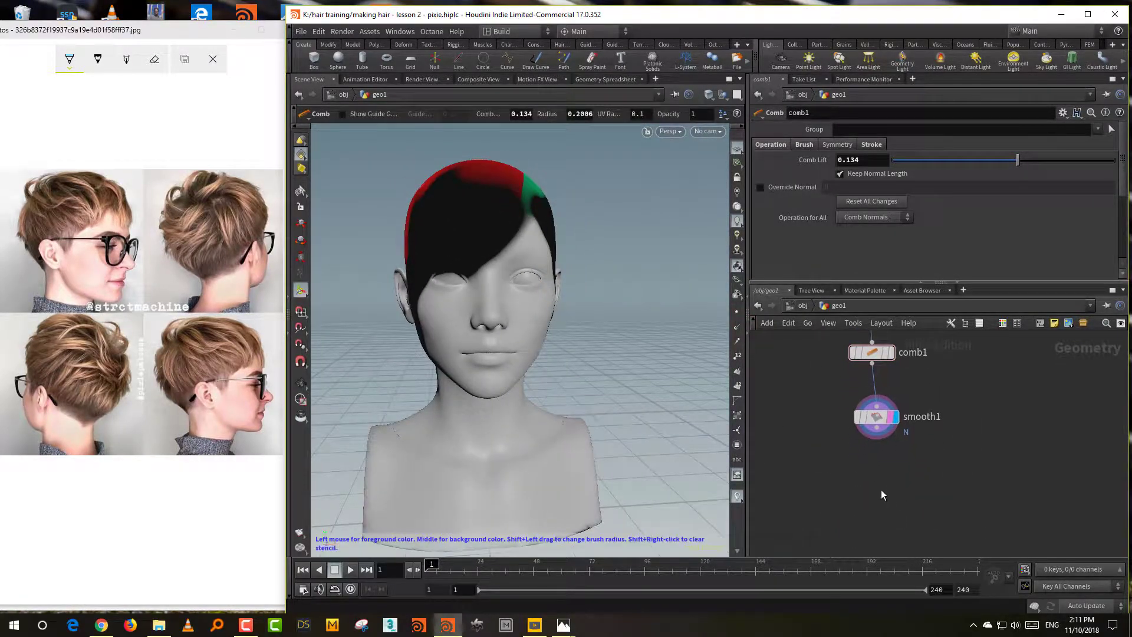
key(Tab)
text(hairge)
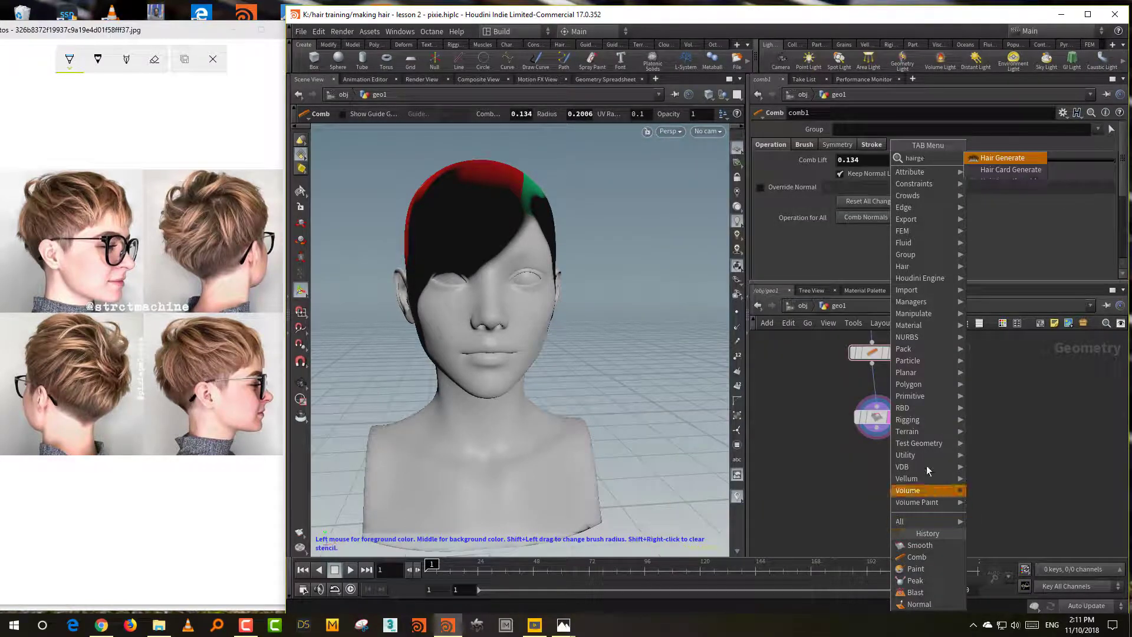
click(1020, 158)
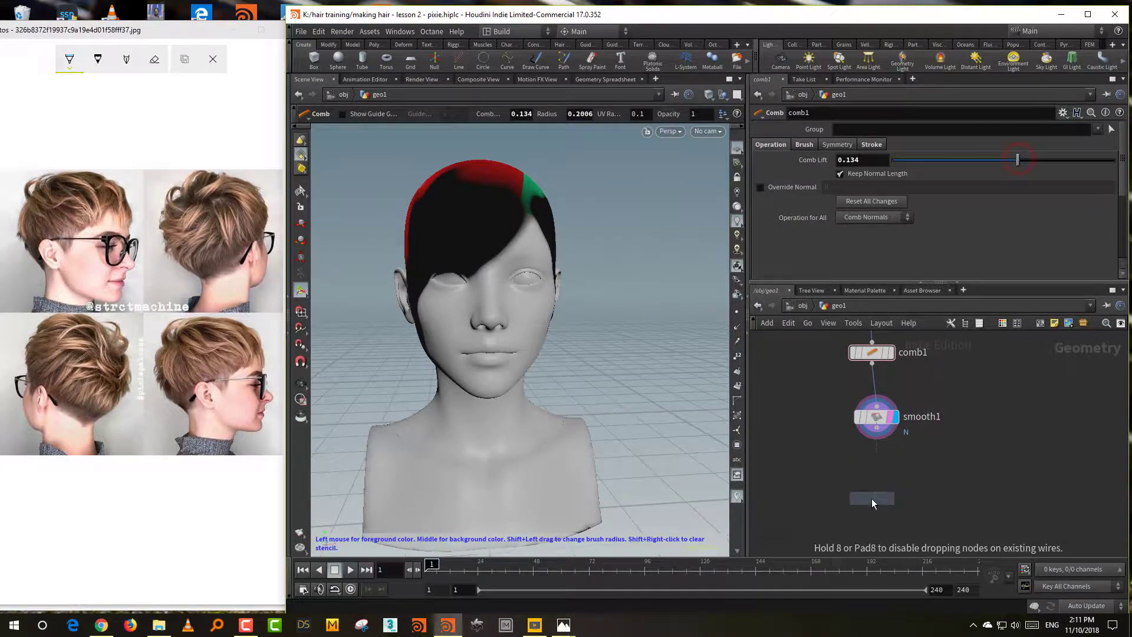
click(872, 499)
drag(878, 433, 872, 490)
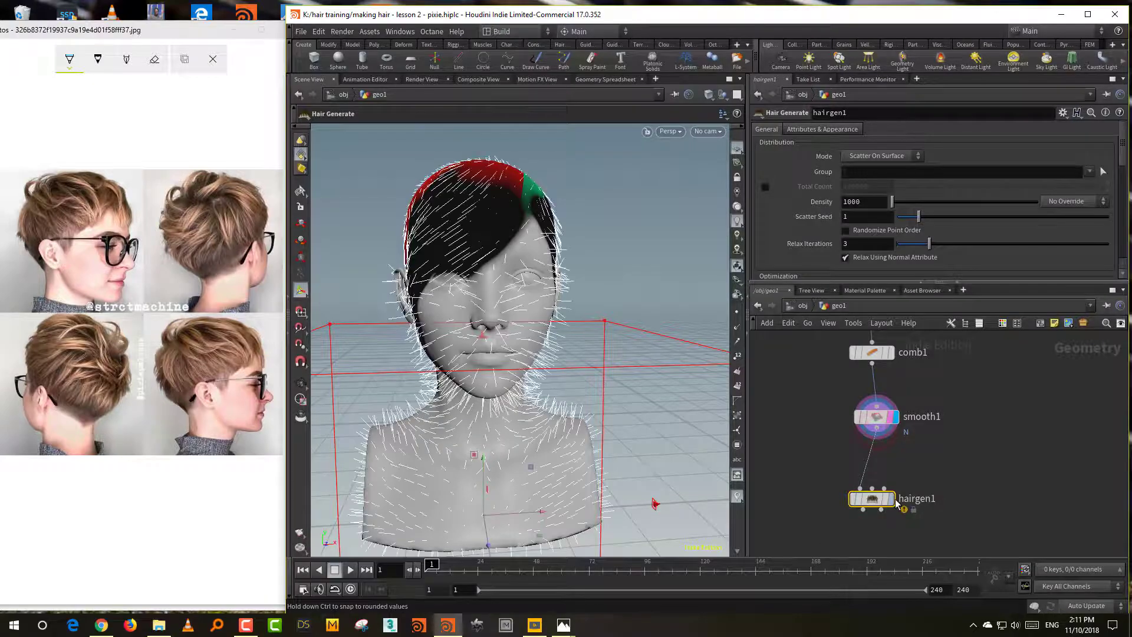
click(892, 499)
click(945, 477)
Step: Restrict the Hair Generate node to the group "right" and set its scatter seed to 1.74
alt+drag(631, 400, 616, 456)
key(Return)
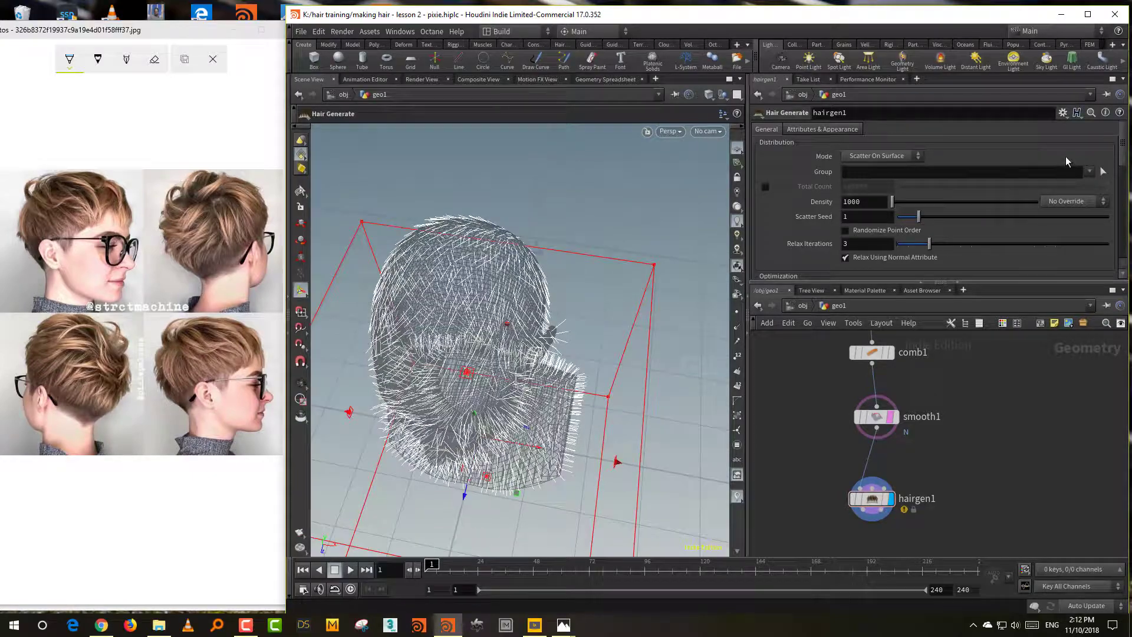
click(1096, 197)
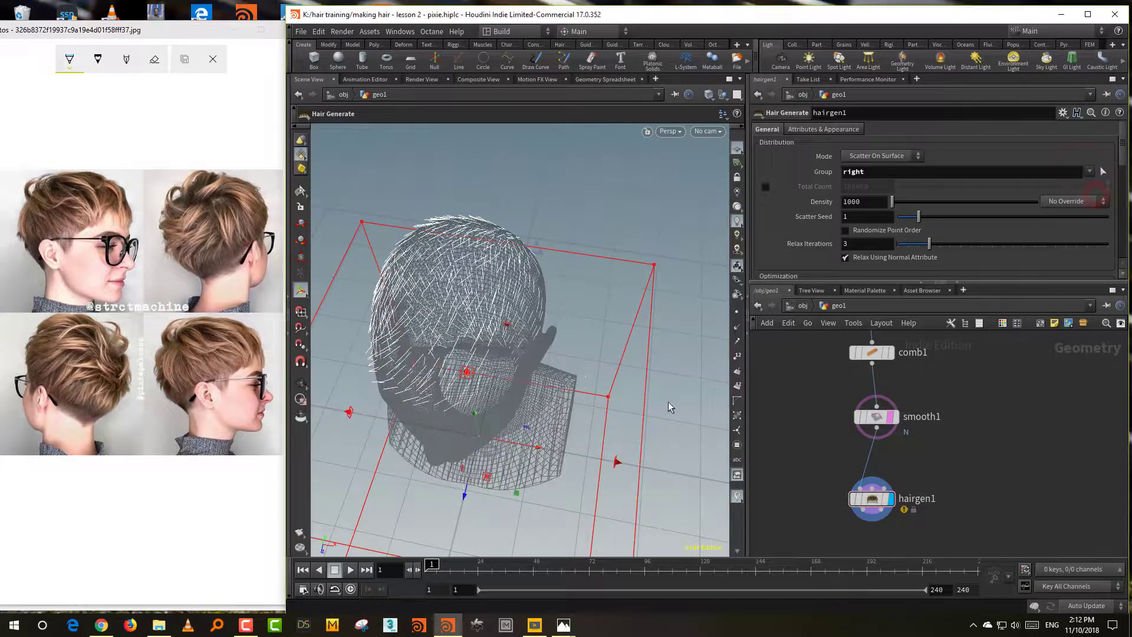
alt+drag(646, 414, 780, 383)
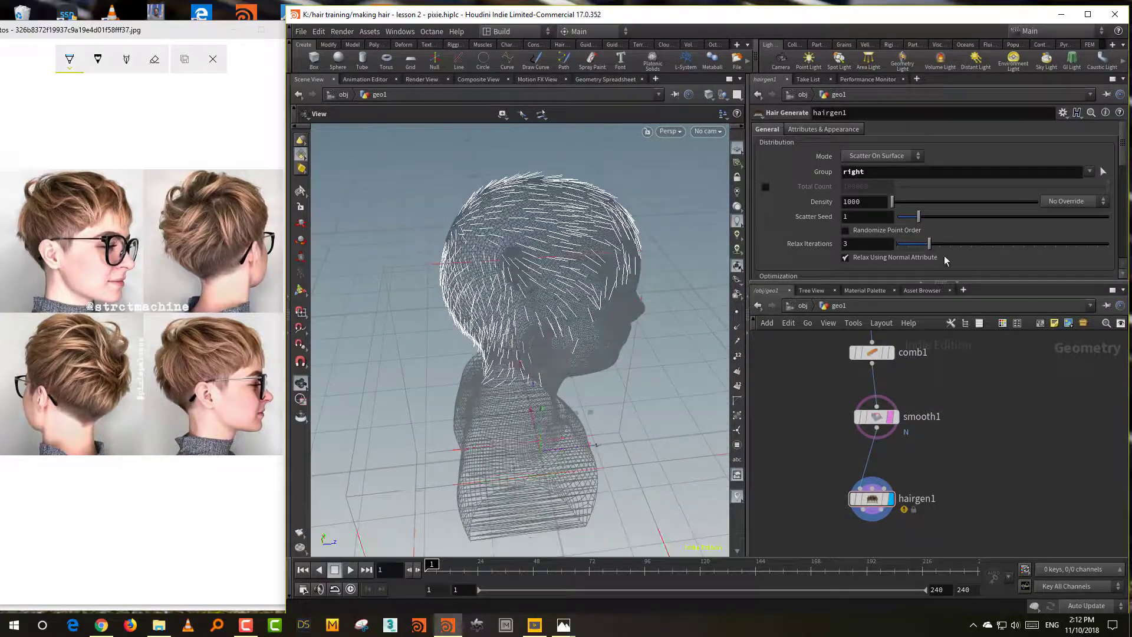
drag(919, 216, 917, 213)
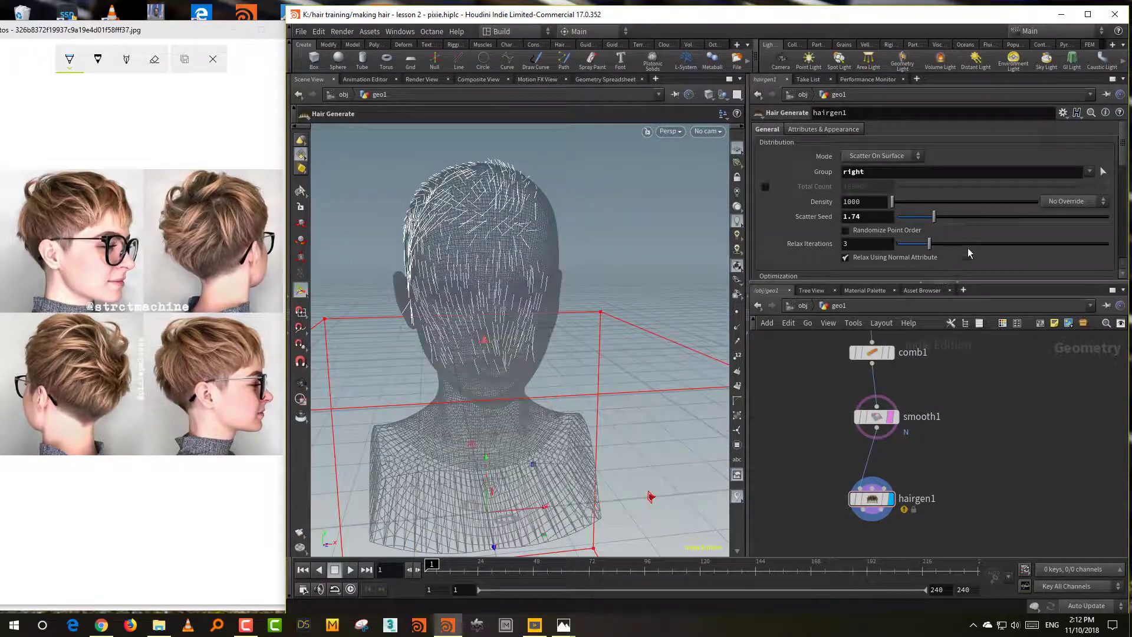
Step: Drive the Hair Generate density with the skin attribute "density"
drag(986, 283, 985, 385)
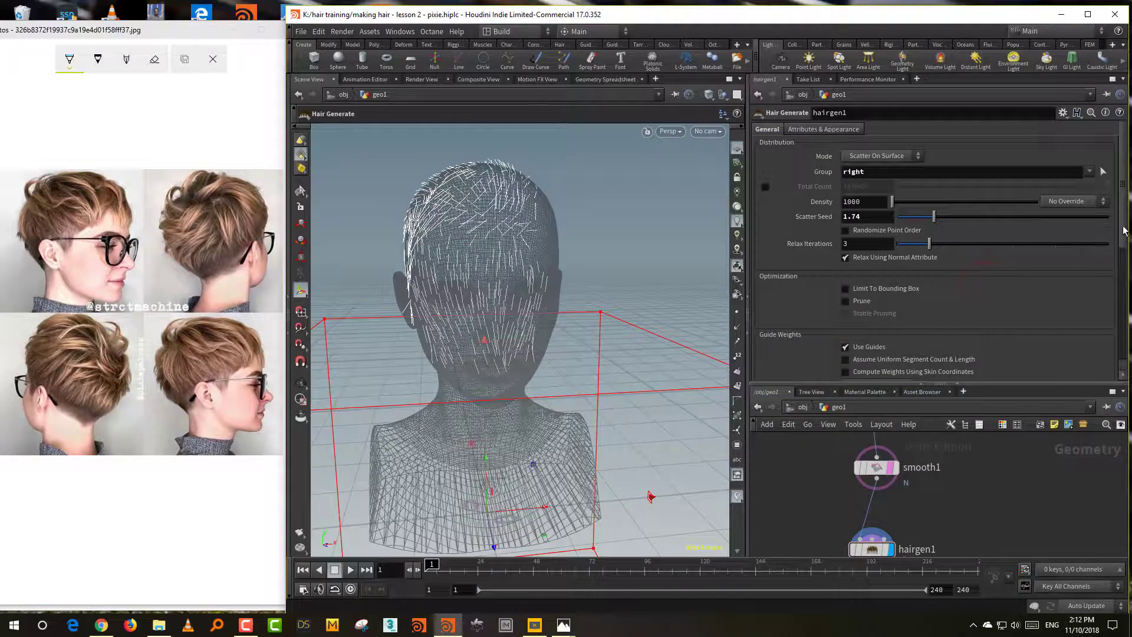
scroll(1093, 198, down, 2)
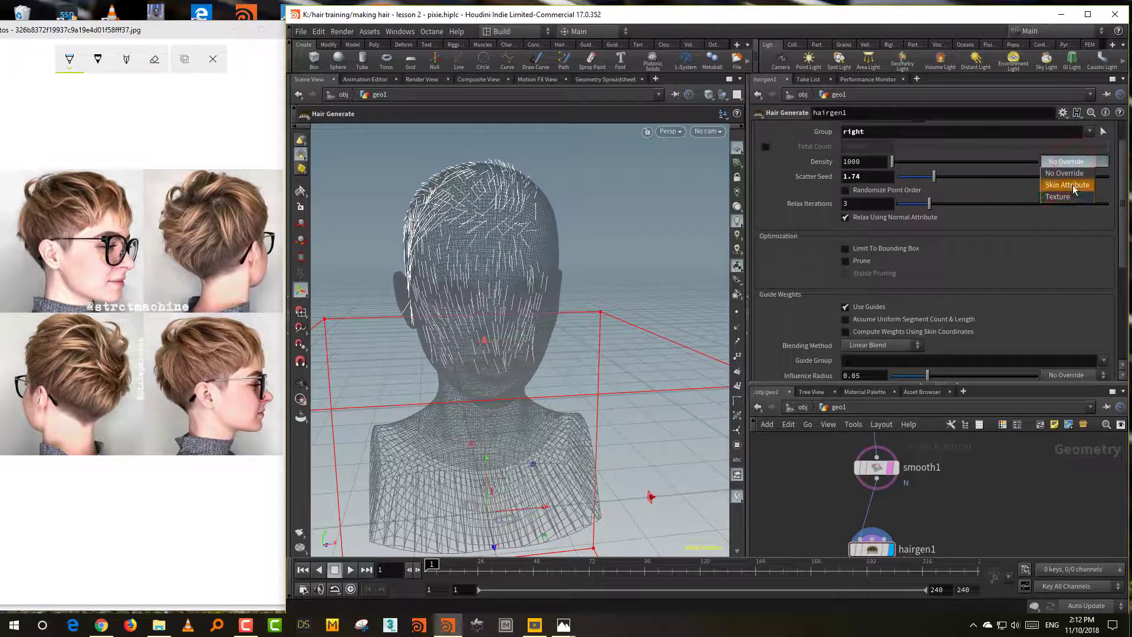
click(1075, 187)
drag(667, 351, 900, 289)
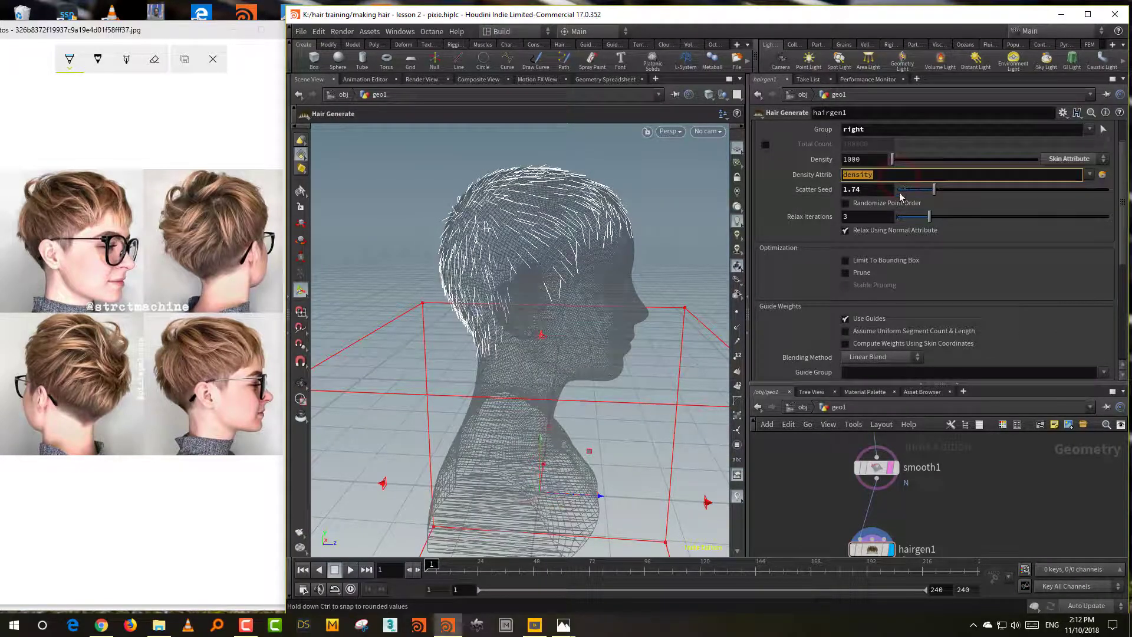
key(space)
drag(652, 366, 613, 321)
Step: Turn off Use Guides on the Hair Generate node and raise the unguided hair length to 0.198
scroll(1050, 262, down, 5)
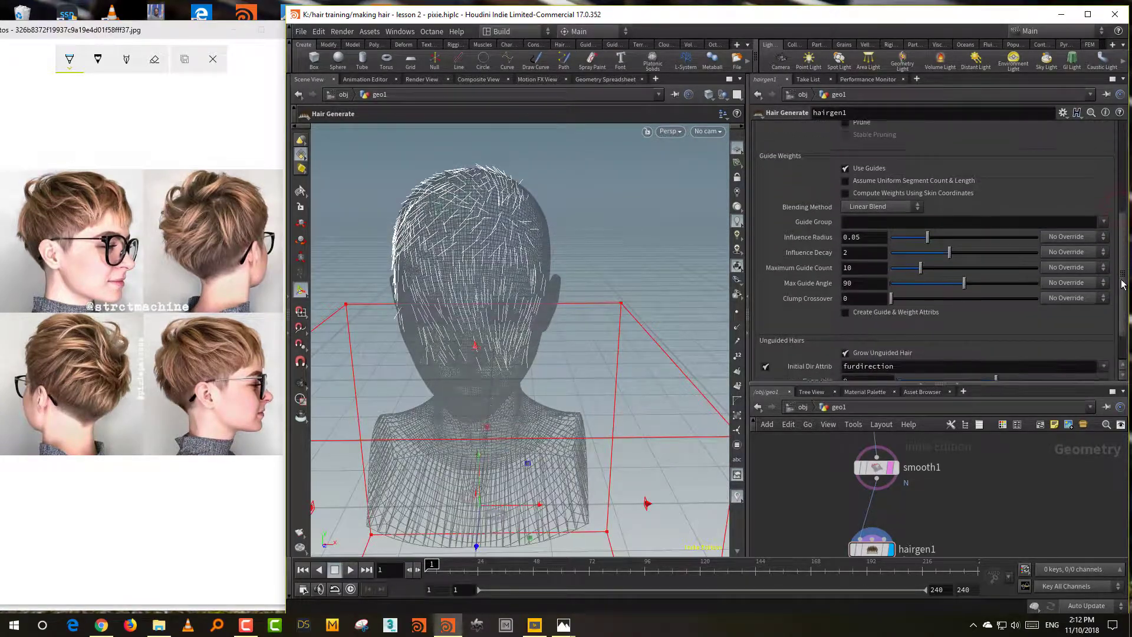
click(846, 142)
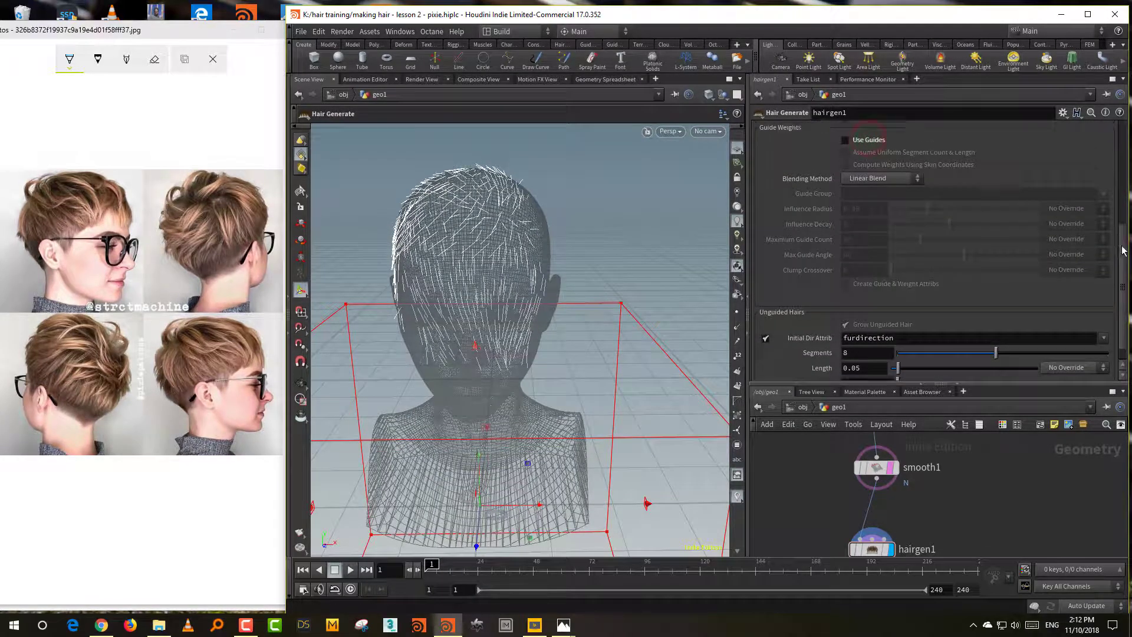
scroll(1115, 277, down, 1)
drag(904, 350, 922, 357)
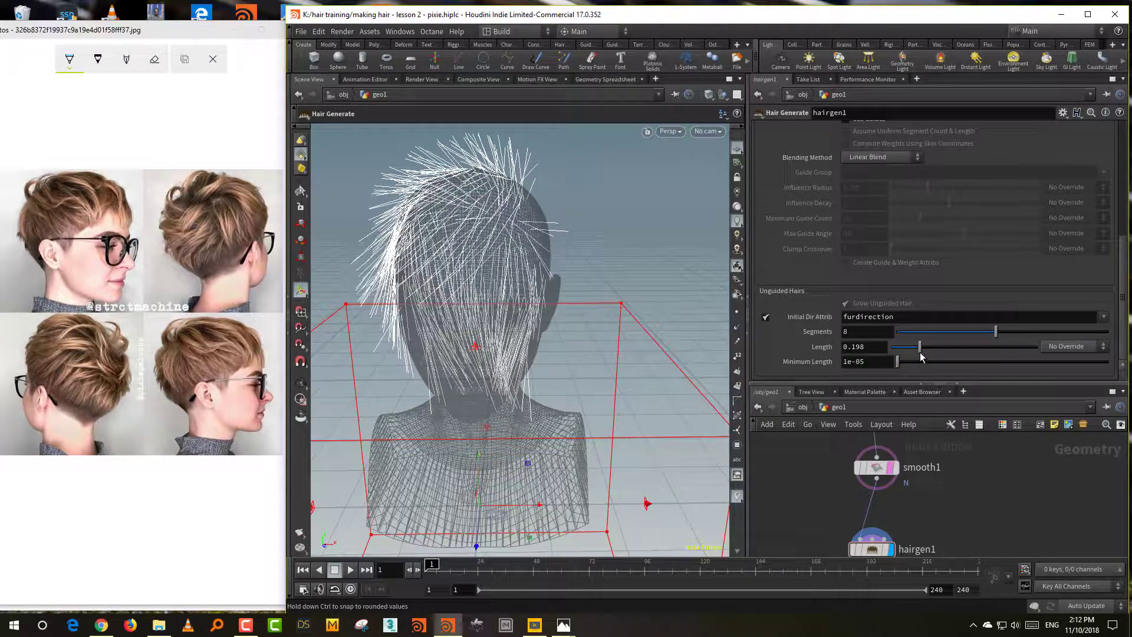
Step: Make hairgen1 the render node as well, so only the generated hair shows in the viewport
alt+right_drag(679, 363, 625, 384)
alt+drag(625, 383, 937, 407)
middle_drag(957, 518, 959, 469)
click(886, 500)
drag(876, 384, 874, 235)
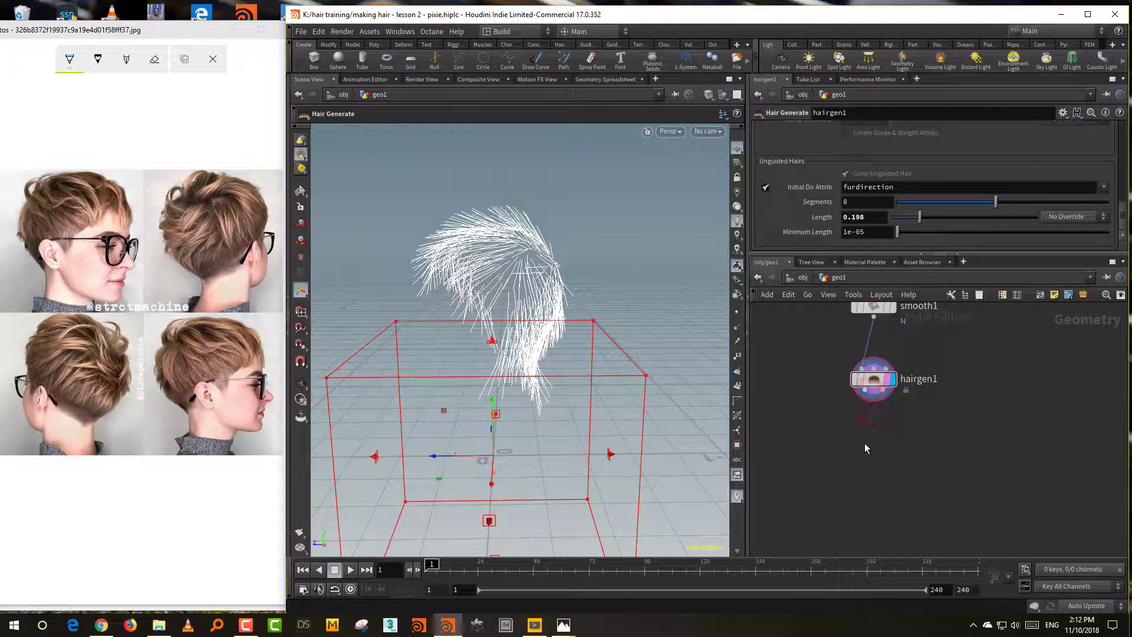
Step: Add a Guide Groom node below hairgen1 in the network
key(Tab)
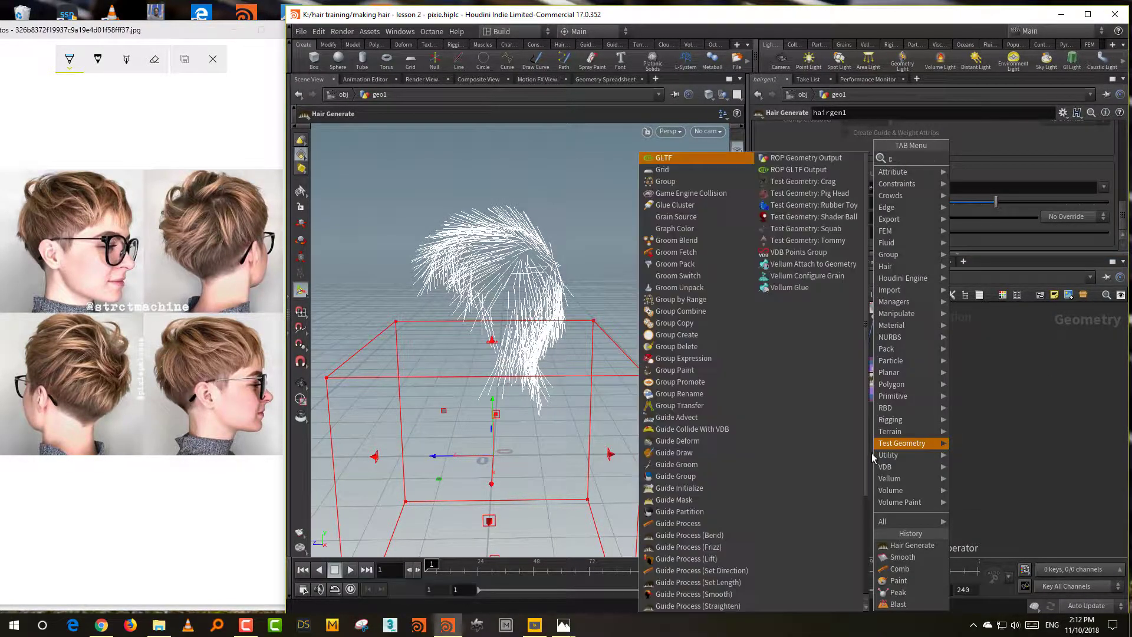
text(guide)
click(1008, 207)
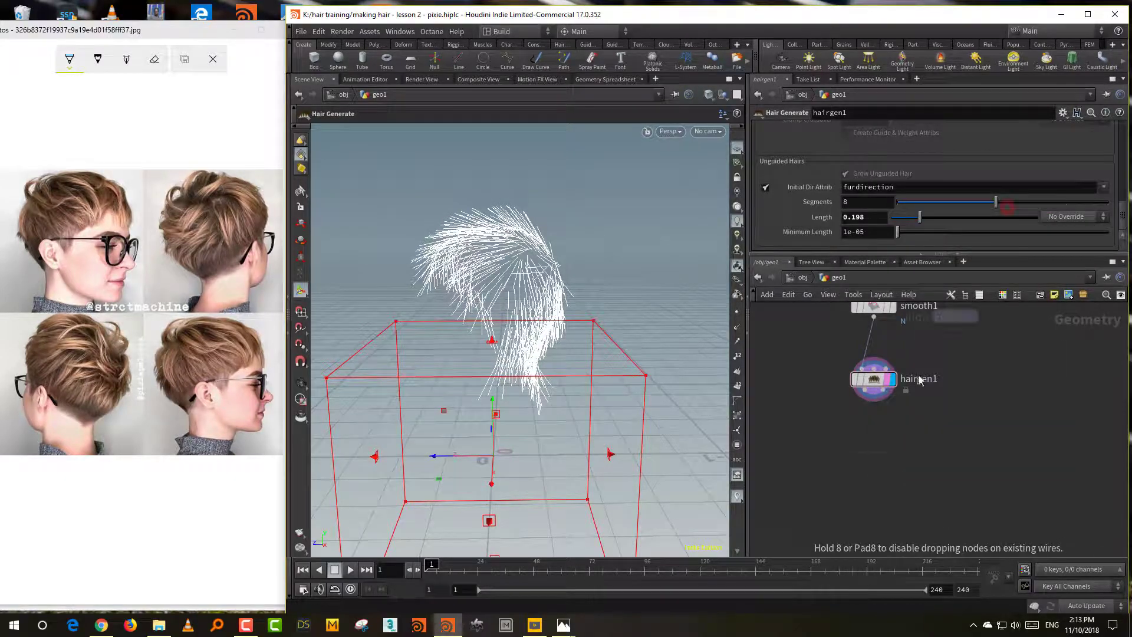
click(874, 460)
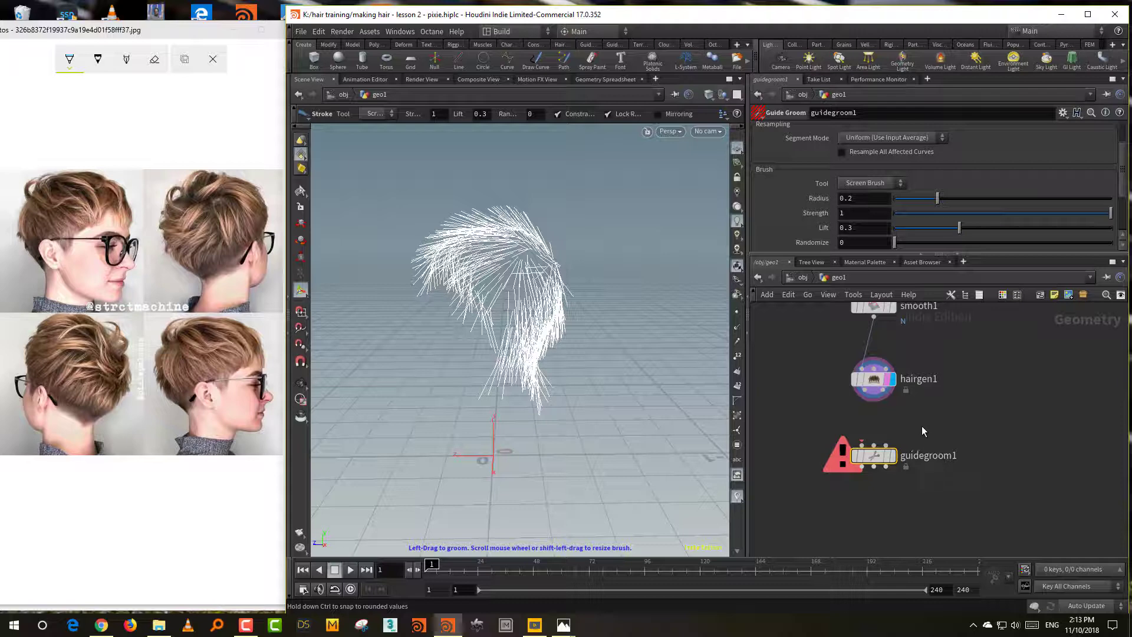
click(867, 183)
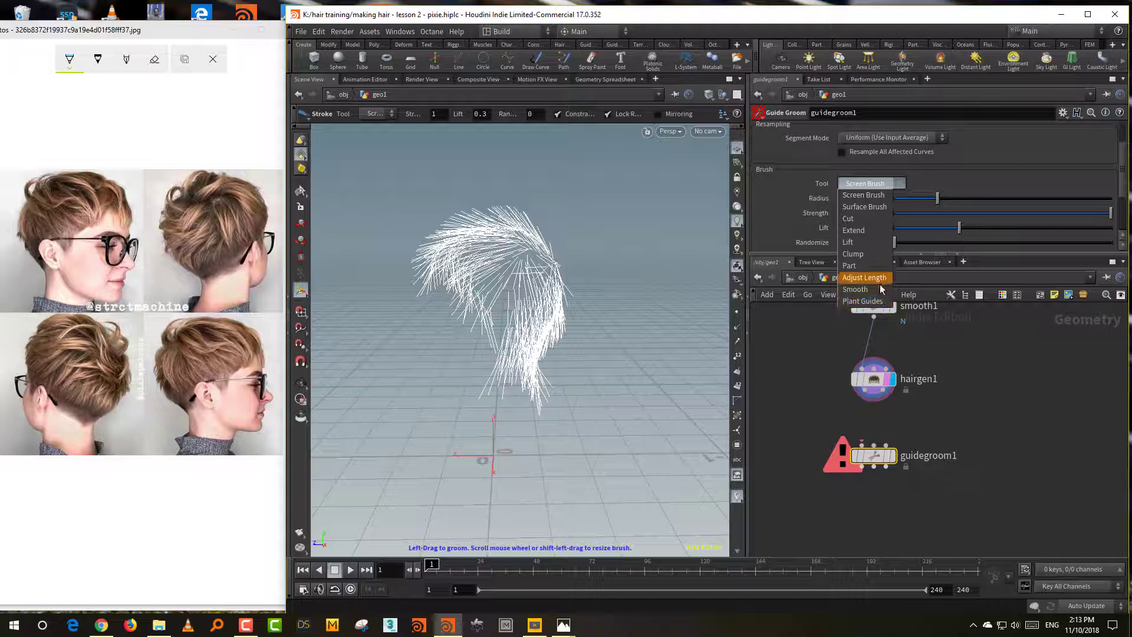
click(921, 427)
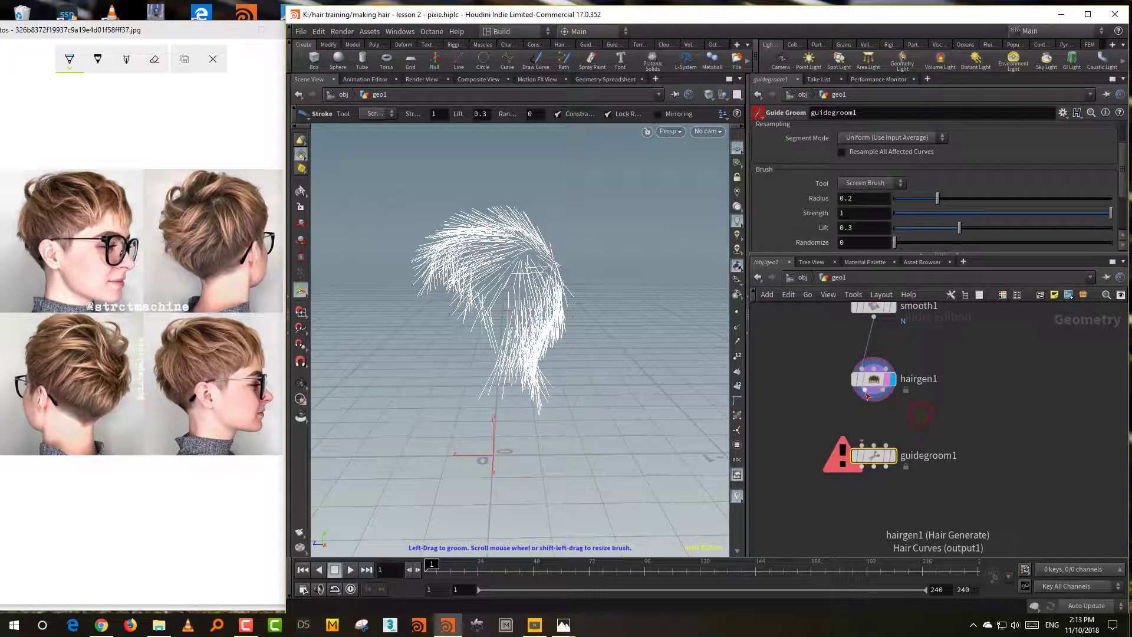
Step: Feed hairgen1's hair curves output into guidegroom1's first input and make guidegroom1 the displayed node
click(865, 391)
click(911, 448)
mouse_move(867, 448)
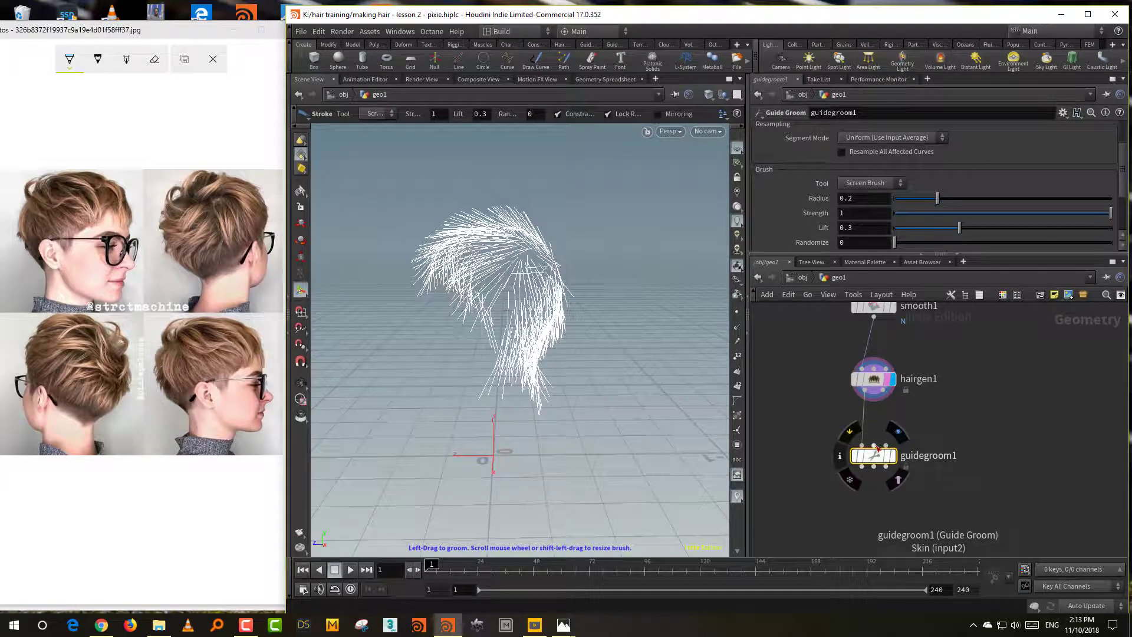
drag(878, 449, 867, 452)
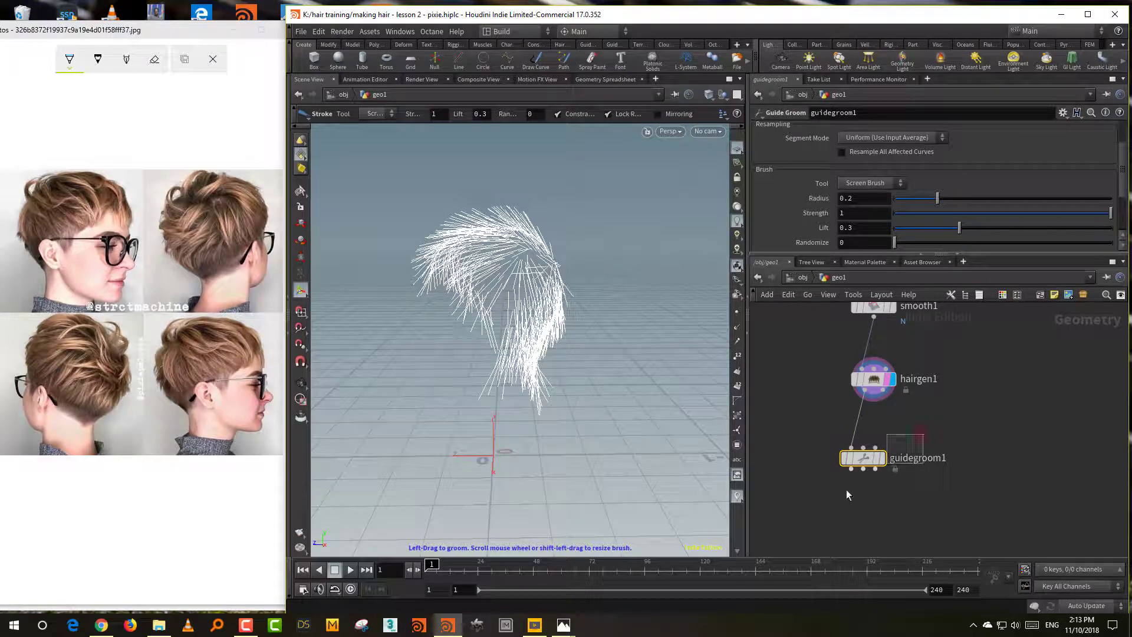
click(877, 462)
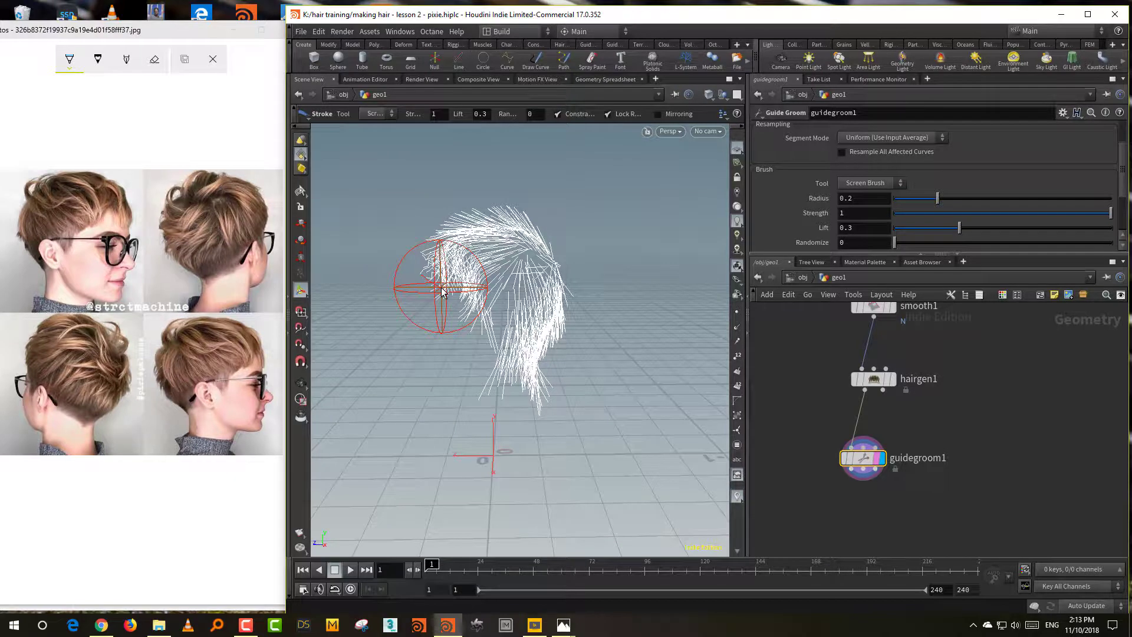
Step: Try feeding hairgen1's second output into guidegroom1's skin input and brushing the front strands, and undo both
click(884, 391)
click(865, 441)
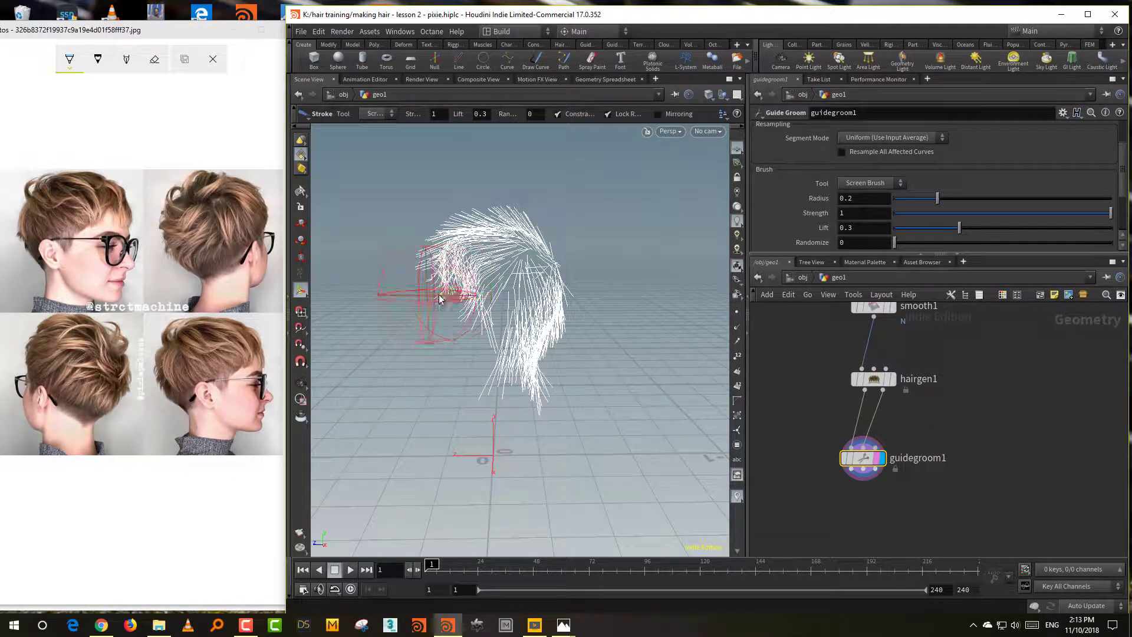
drag(446, 299, 615, 354)
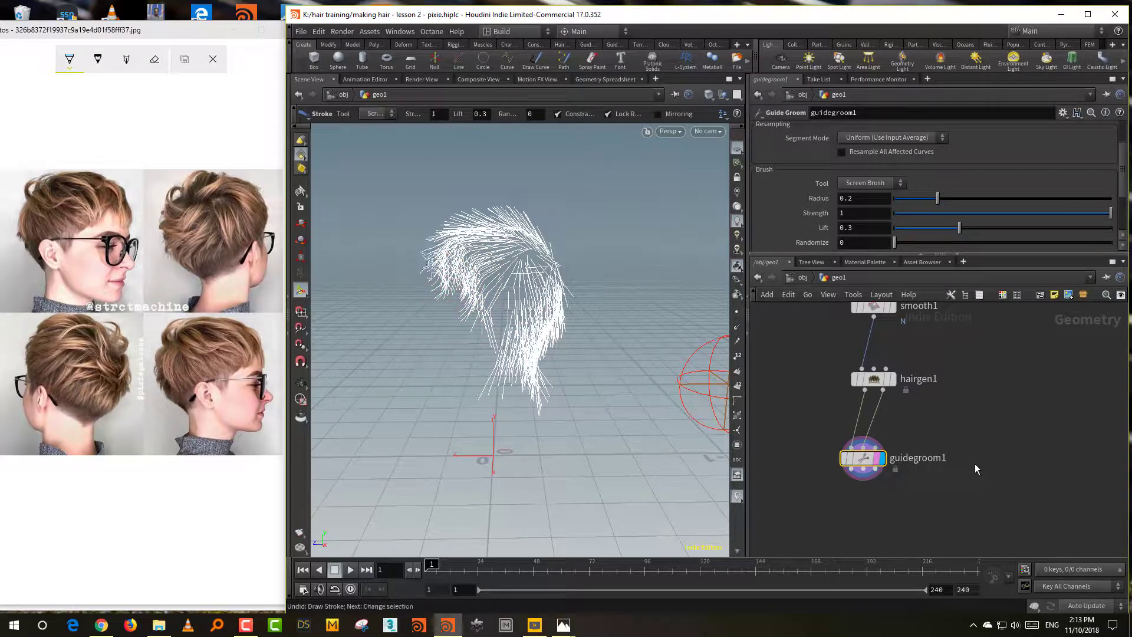
key(ctrl+z)
key(ctrl+z)
key(ctrl+z)
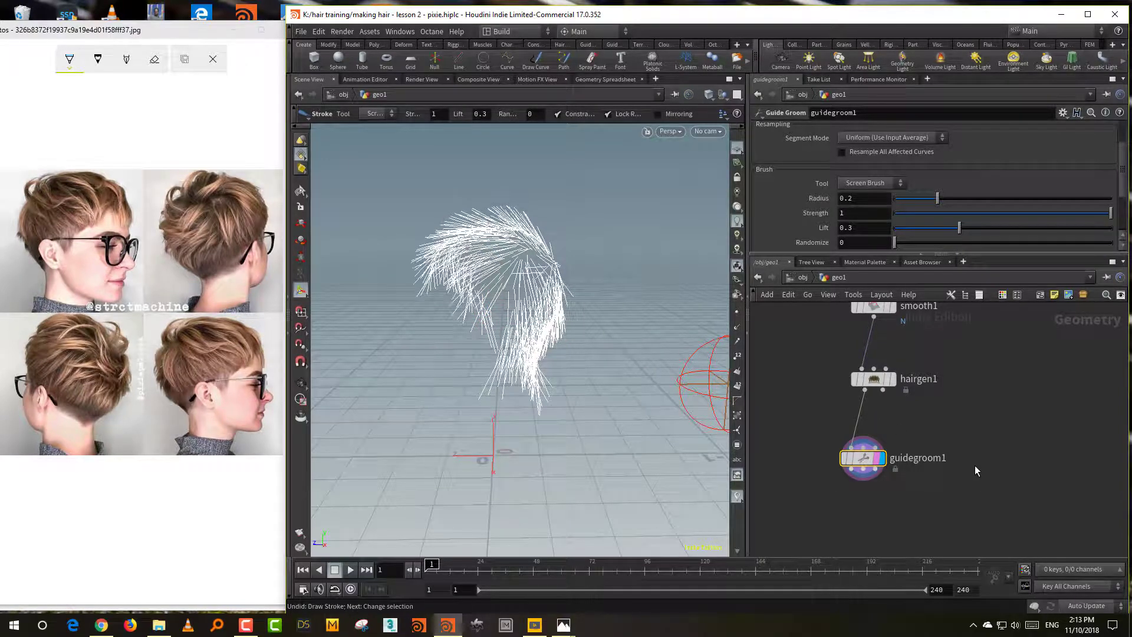
Step: Comb the hair at the back and nape of the head downward with the Screen Brush at radius 0.2
key(Escape)
mouse_move(592, 397)
mouse_down()
mouse_move(698, 386)
mouse_move(597, 388)
mouse_up()
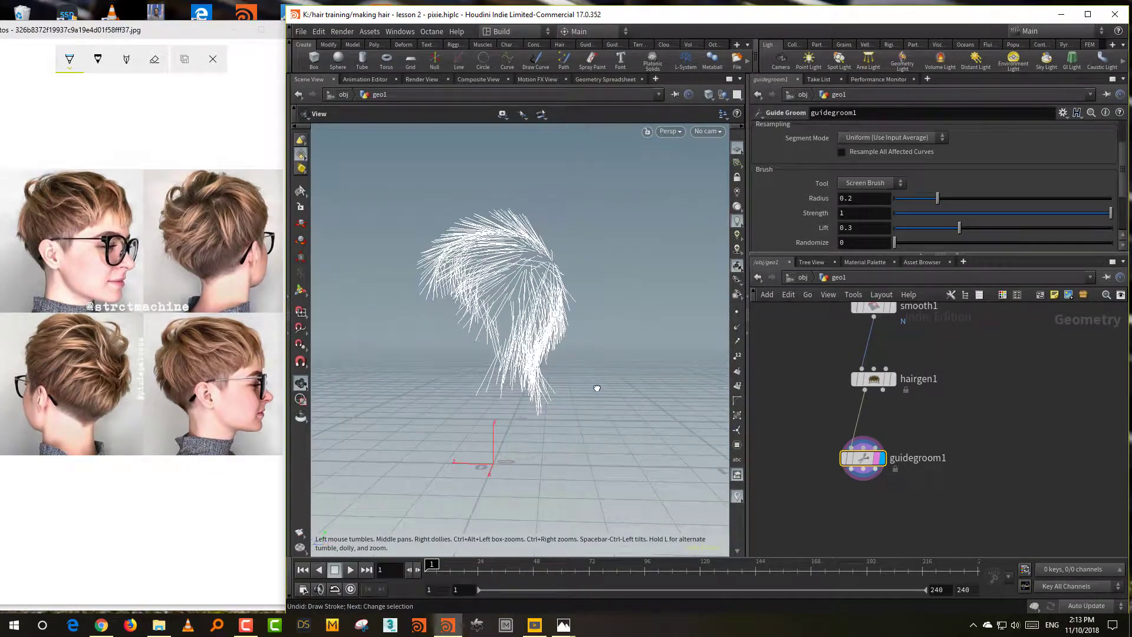
drag(495, 364, 516, 384)
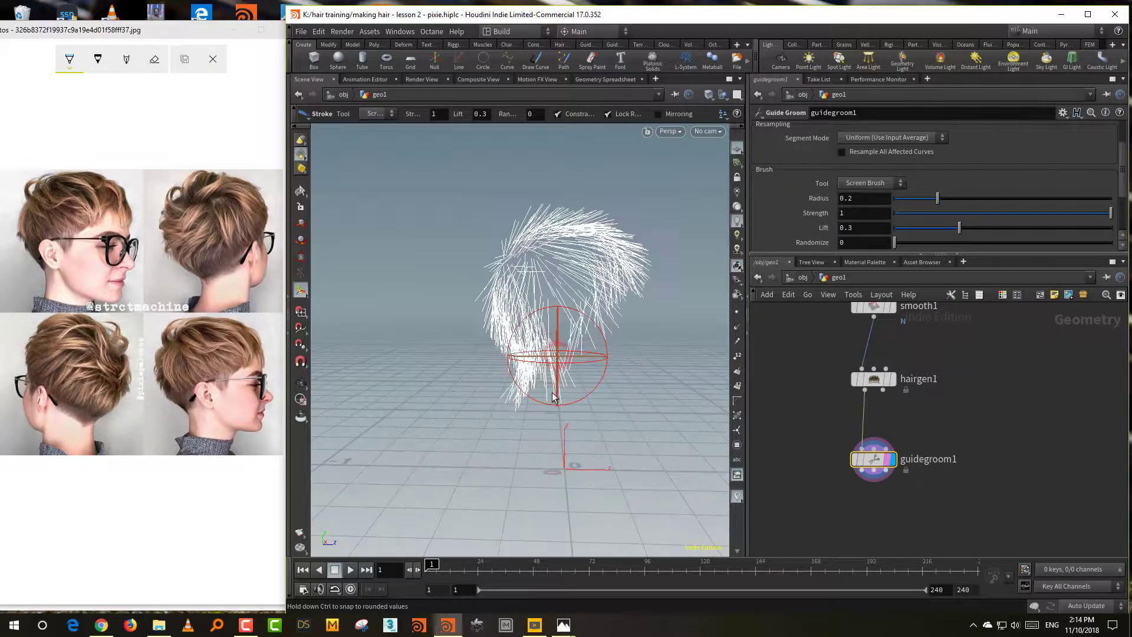
mouse_move(555, 398)
mouse_down()
mouse_move(540, 383)
mouse_move(531, 392)
mouse_move(662, 404)
mouse_move(561, 373)
mouse_up()
mouse_move(487, 356)
mouse_down()
mouse_move(597, 381)
mouse_move(442, 388)
mouse_move(478, 388)
mouse_move(513, 432)
mouse_up()
key(Escape)
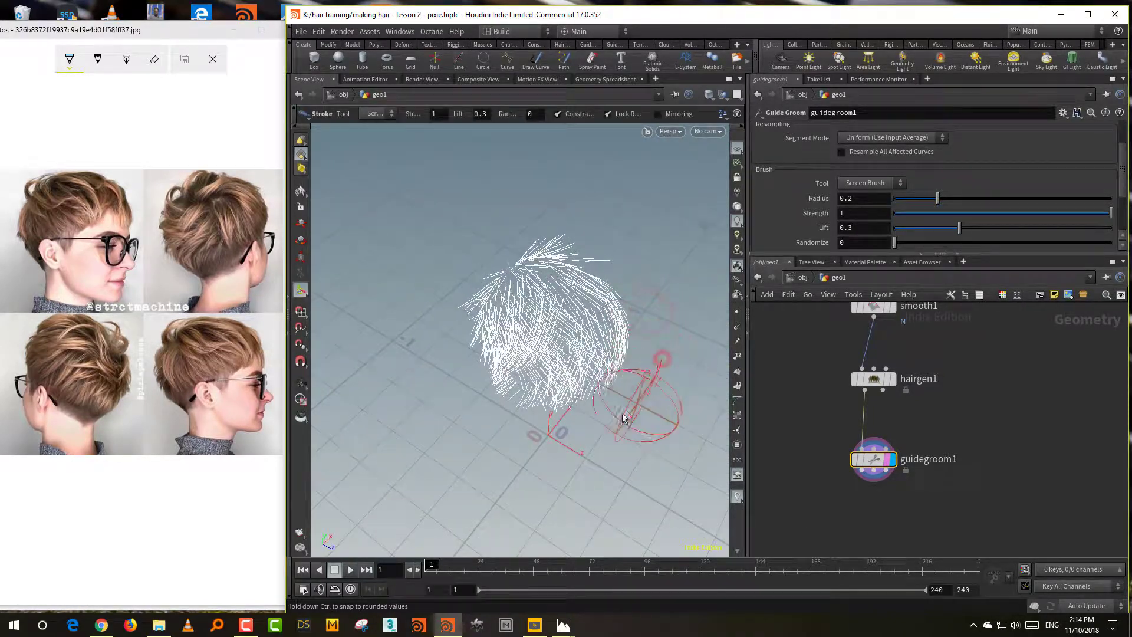
mouse_move(623, 417)
alt+mouse_down()
mouse_move(660, 369)
mouse_move(643, 402)
alt+mouse_up()
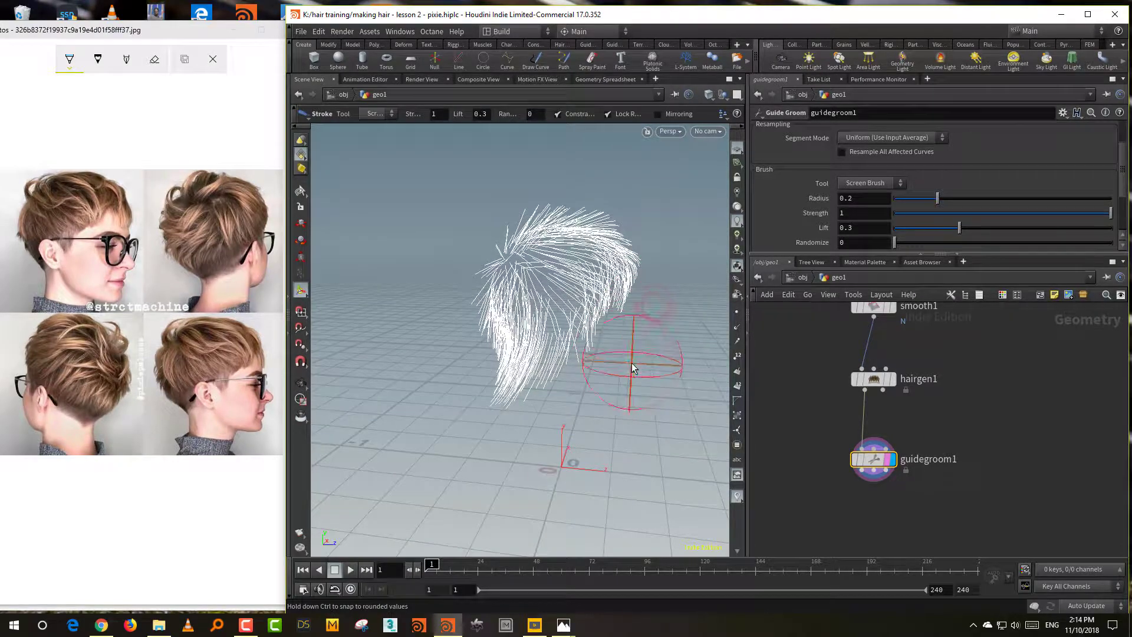
mouse_move(633, 364)
alt+mouse_down()
mouse_move(657, 356)
mouse_move(629, 347)
mouse_move(607, 366)
mouse_move(611, 357)
mouse_move(574, 370)
mouse_move(587, 404)
mouse_move(552, 400)
mouse_move(522, 378)
alt+mouse_up()
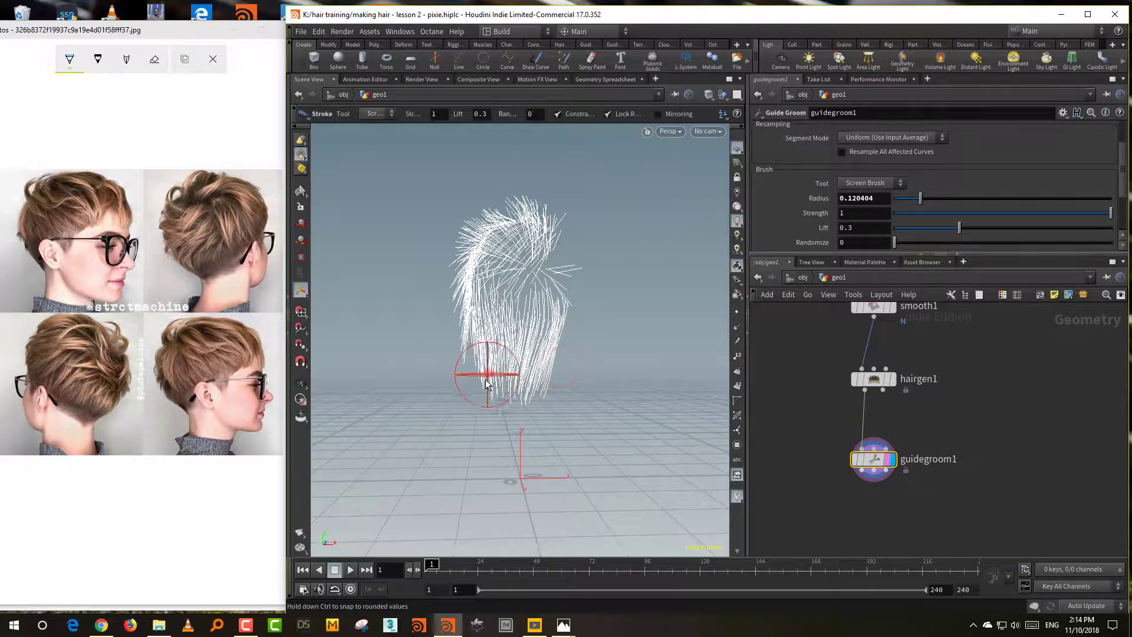
Step: Comb the hair on top forward toward the fringe, enlarge the brush radius to about 0.249 and brush the crown
mouse_move(551, 381)
alt+mouse_down()
mouse_move(561, 398)
mouse_move(576, 379)
mouse_move(622, 368)
alt+mouse_up()
mouse_move(629, 217)
alt+mouse_down()
mouse_move(605, 242)
mouse_move(662, 273)
mouse_move(589, 225)
alt+mouse_up()
drag(503, 208, 637, 206)
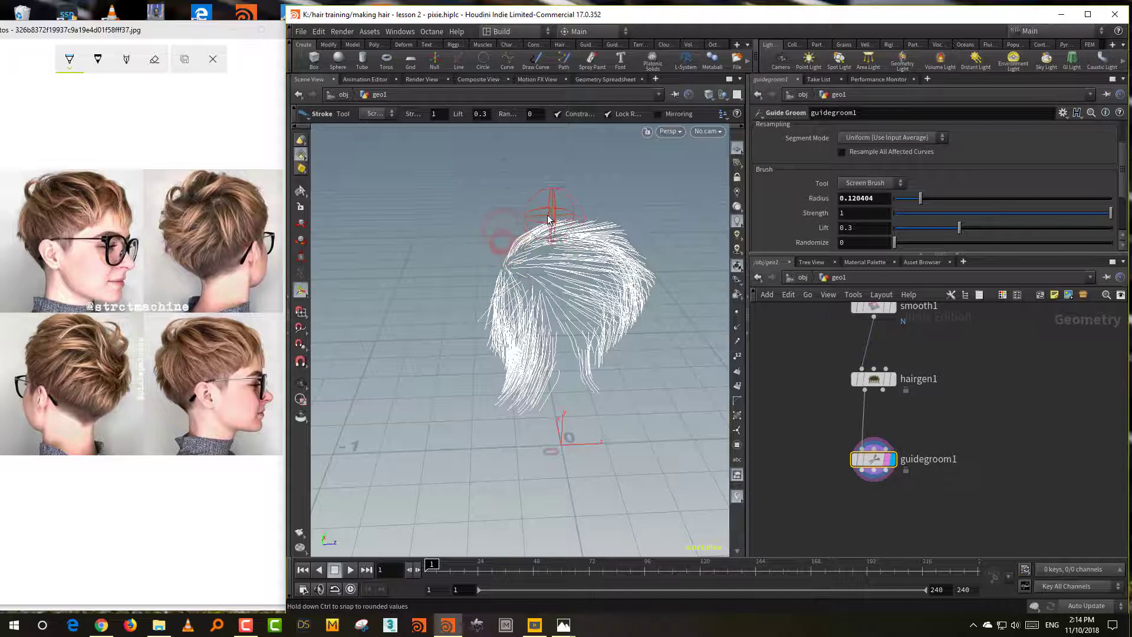
shift+drag(560, 208, 569, 208)
drag(504, 266, 499, 264)
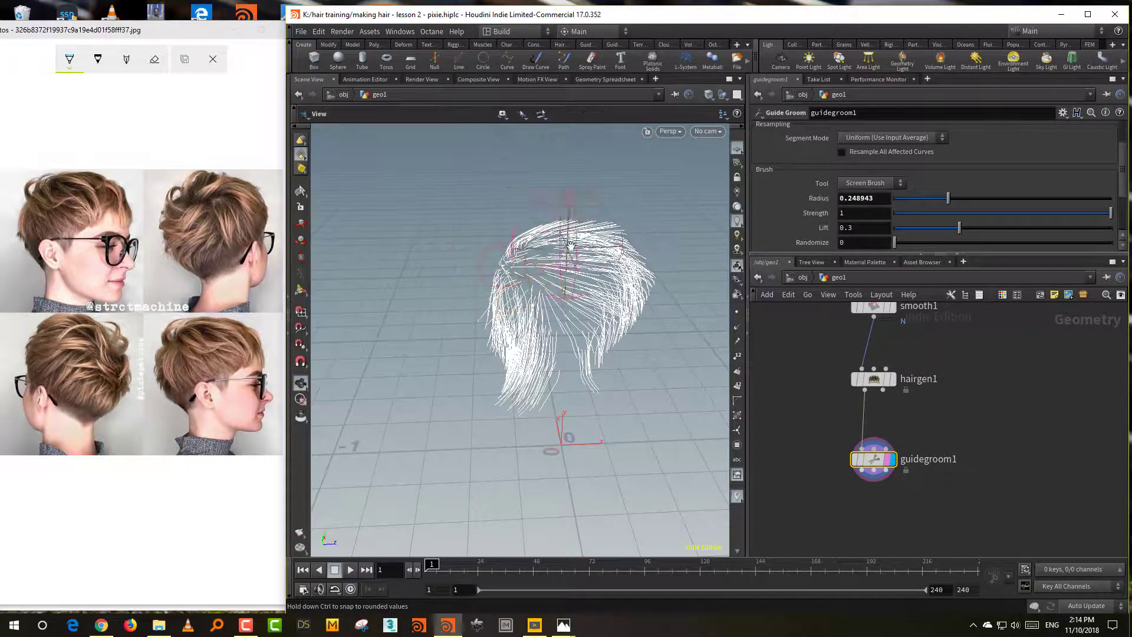
Step: Reduce the groom brush radius to about 0.156 and check the hair from the back, side and above
alt+drag(570, 236, 575, 199)
key(Return)
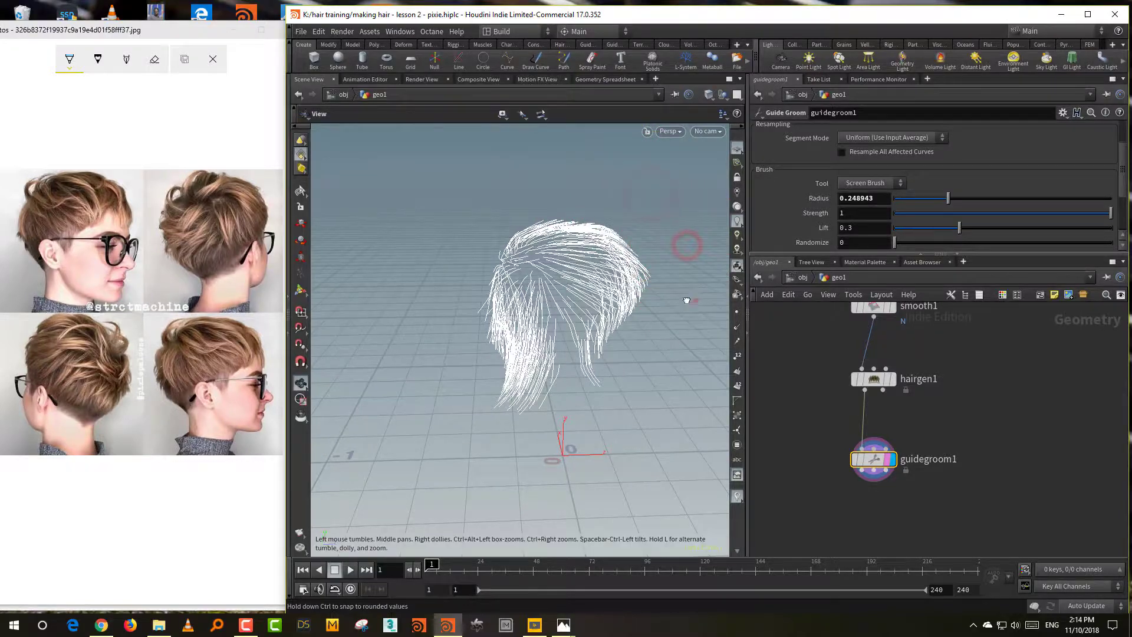
mouse_move(687, 246)
alt+mouse_down()
mouse_move(632, 199)
mouse_move(684, 179)
mouse_move(632, 195)
mouse_move(653, 217)
mouse_move(607, 250)
mouse_move(537, 255)
mouse_move(596, 258)
mouse_move(637, 223)
mouse_move(617, 227)
mouse_move(617, 197)
alt+mouse_up()
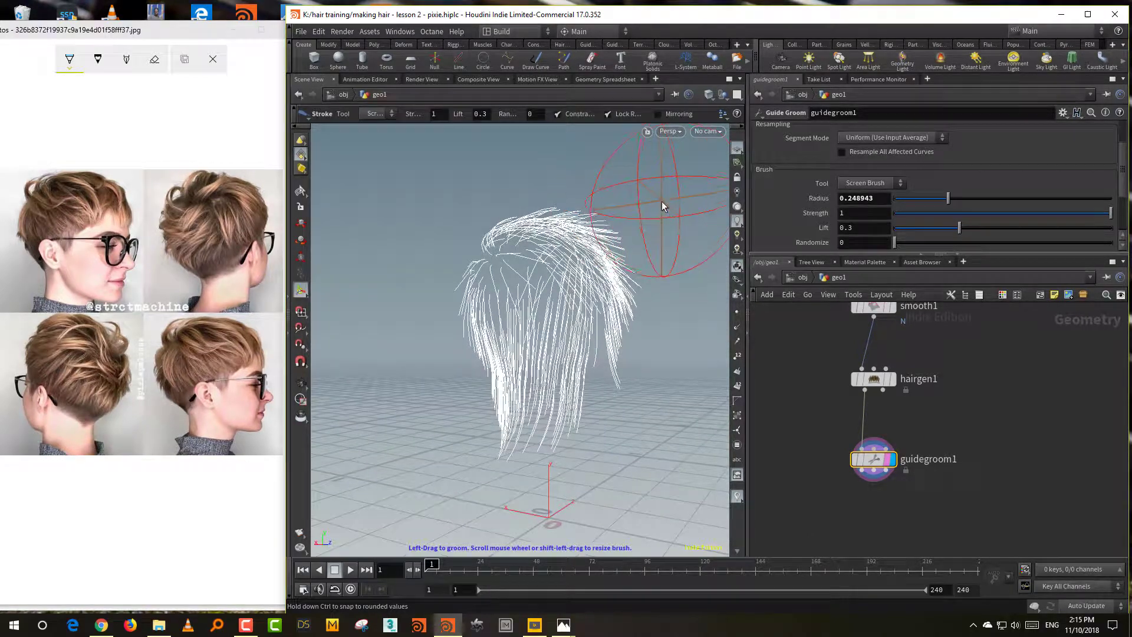
scroll(647, 206, down, 2)
mouse_move(680, 374)
alt+mouse_down()
mouse_move(559, 374)
mouse_move(619, 367)
mouse_move(609, 336)
mouse_move(575, 359)
alt+mouse_up()
mouse_move(609, 399)
alt+mouse_down()
mouse_move(554, 392)
mouse_move(569, 427)
mouse_move(528, 469)
mouse_move(502, 321)
mouse_move(529, 358)
mouse_move(662, 358)
alt+mouse_up()
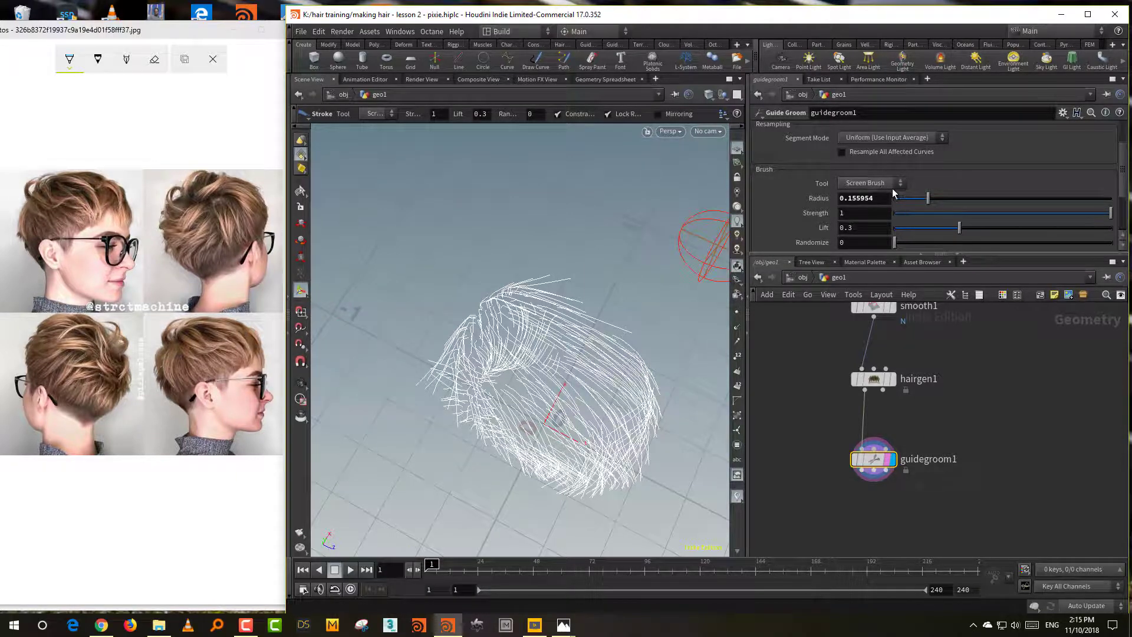
Step: Select the strands along the top of the head for guidegroom1's primitive group
scroll(1095, 168, up, 3)
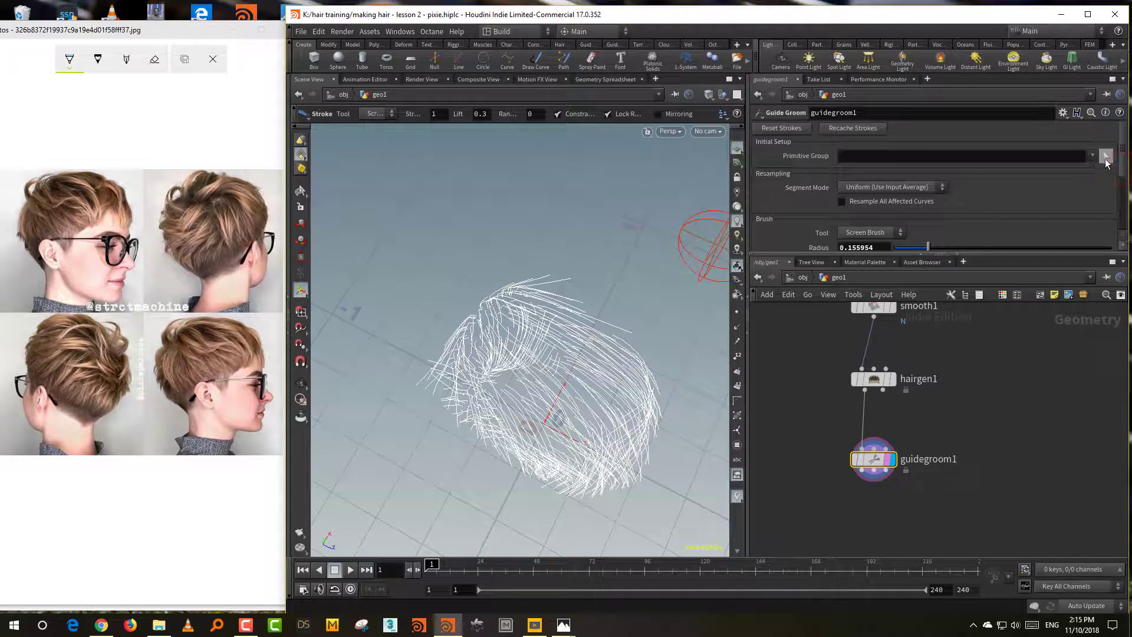
click(1106, 158)
alt+drag(653, 307, 666, 278)
drag(524, 220, 530, 267)
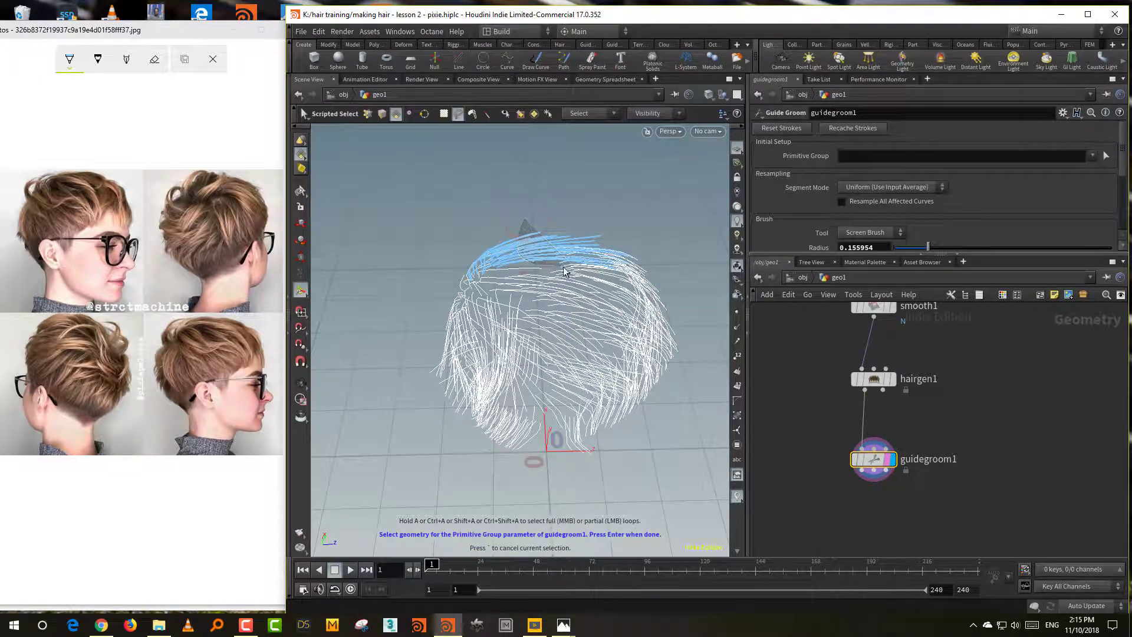
mouse_move(616, 269)
mouse_down()
mouse_move(586, 218)
mouse_move(657, 206)
mouse_up()
key(space)
Step: Switch guidegroom1's tool to Adjust Length and reselect the strands along the top and crown of the head
click(873, 236)
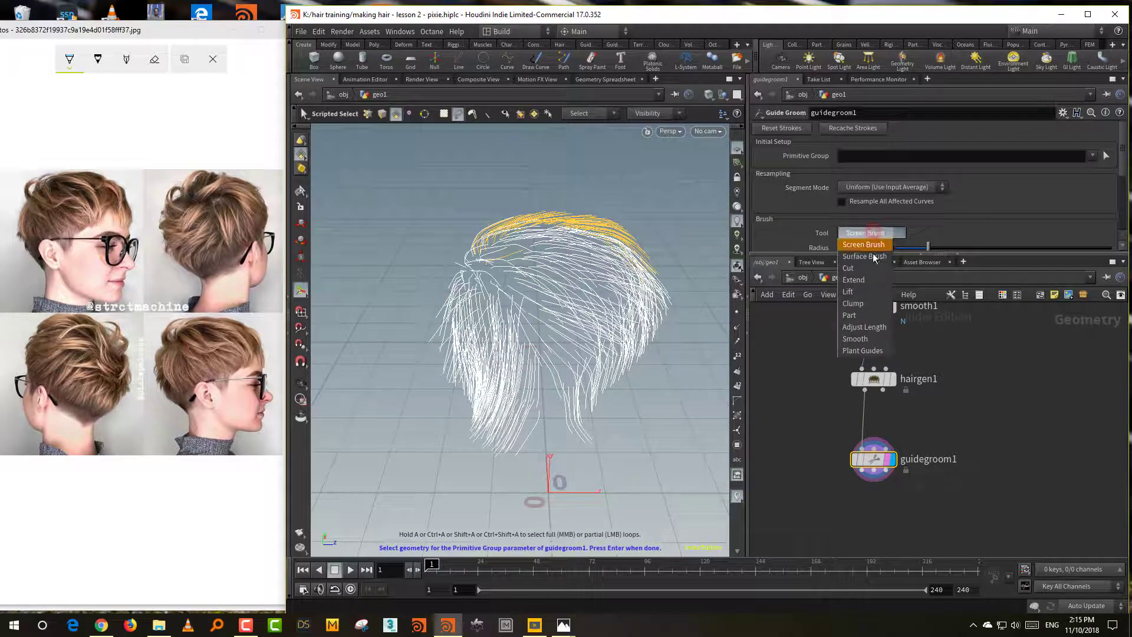
click(864, 327)
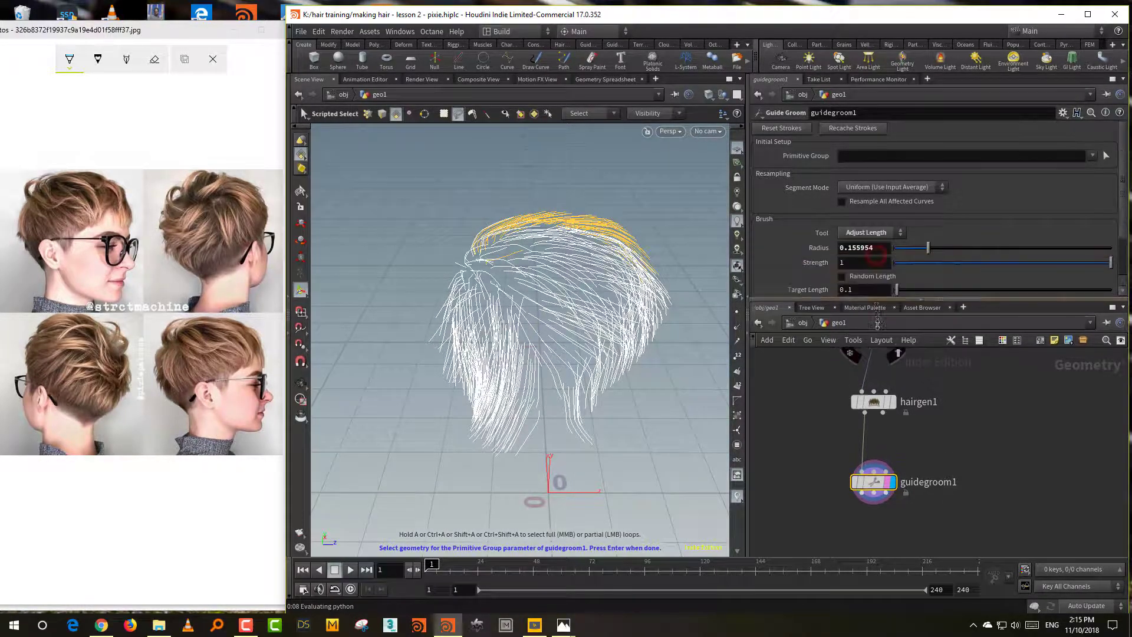
click(1115, 155)
click(530, 216)
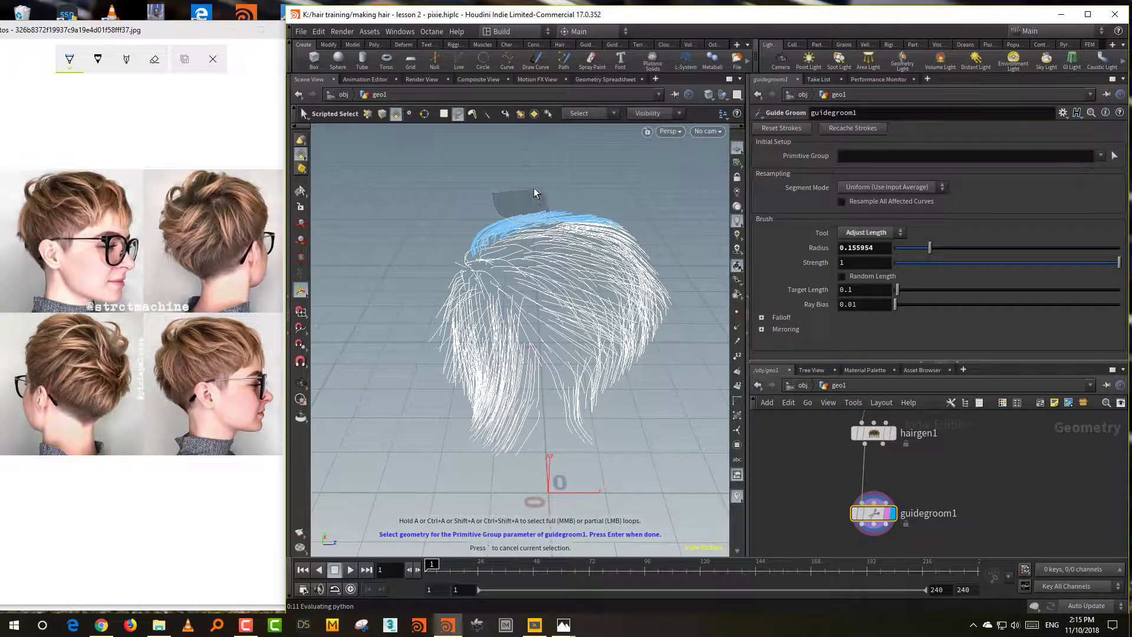
drag(534, 188, 554, 219)
alt+drag(621, 192, 640, 207)
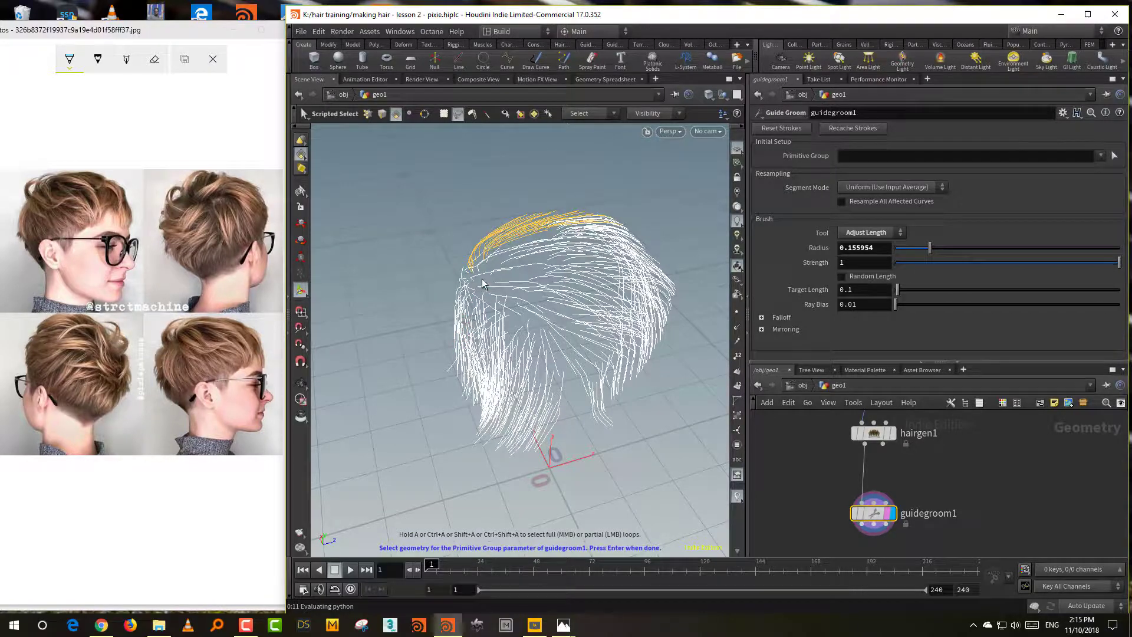
mouse_move(490, 285)
shift+mouse_down()
mouse_move(505, 253)
mouse_move(450, 291)
mouse_move(461, 287)
shift+mouse_up()
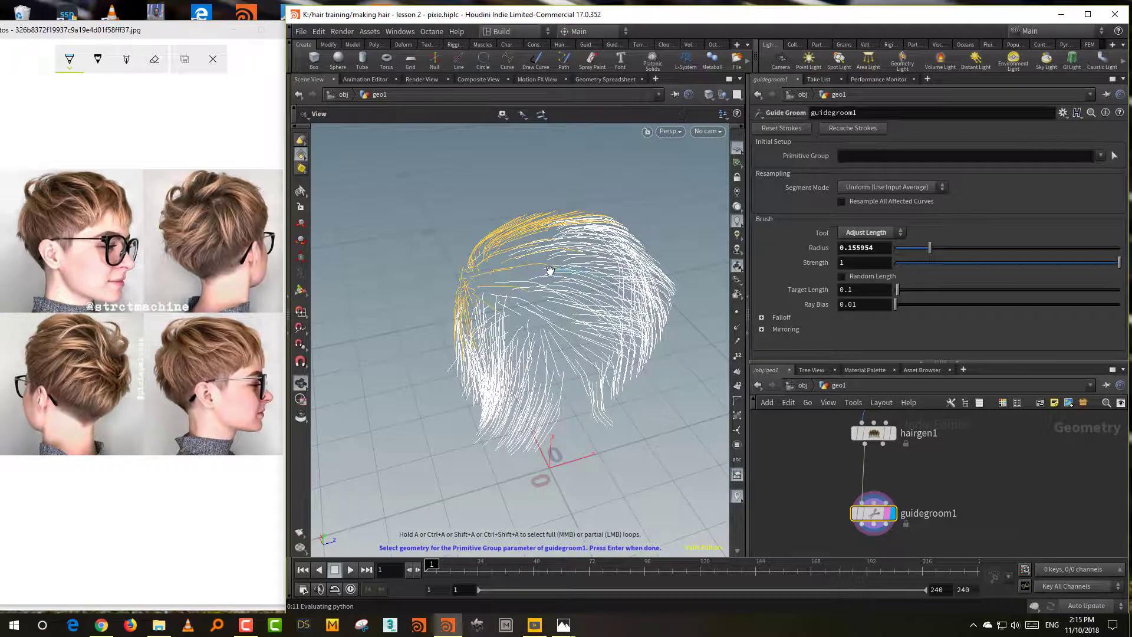
alt+drag(549, 271, 467, 266)
Step: Set the Adjust Length target to 6.32 and apply the selected top and crown strands as the primitive group
click(885, 234)
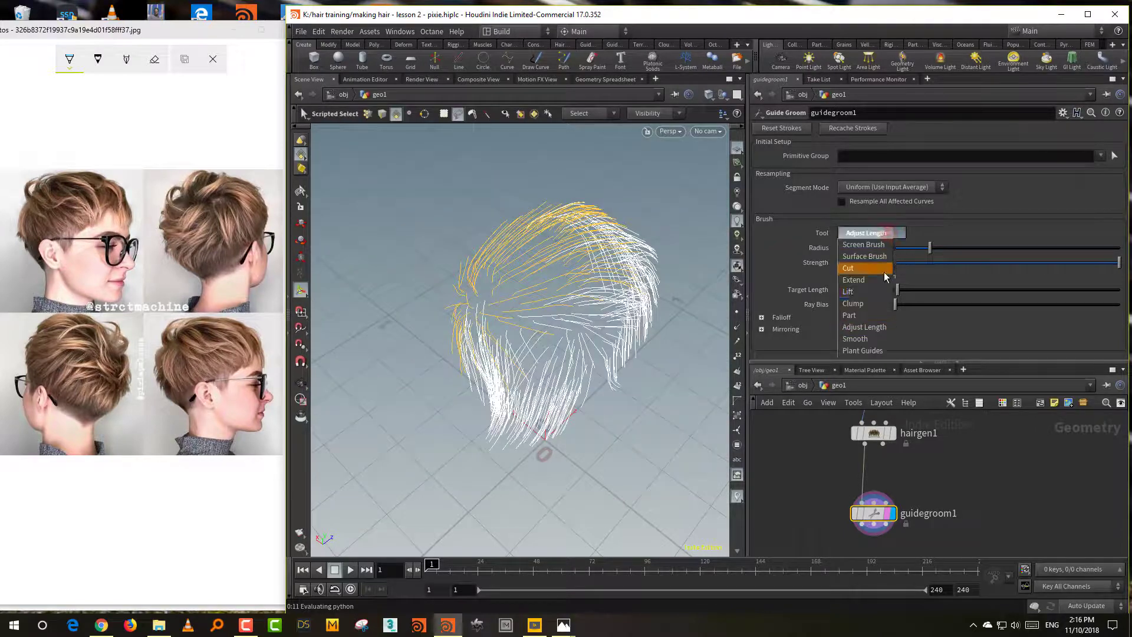
click(881, 329)
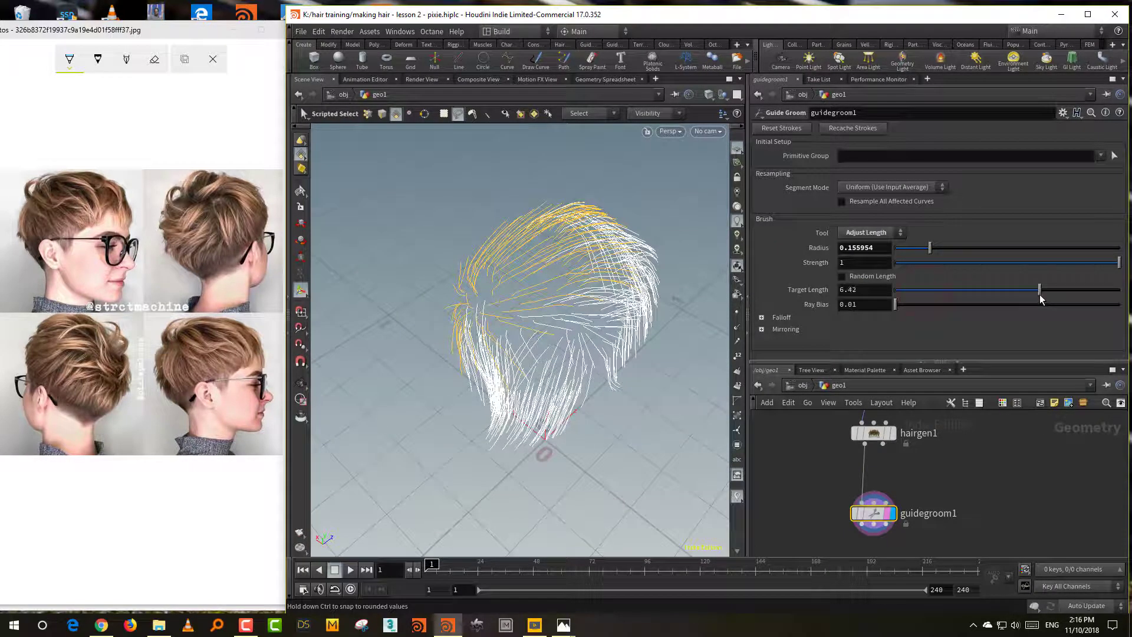
drag(1038, 295, 1037, 295)
alt+drag(663, 335, 575, 224)
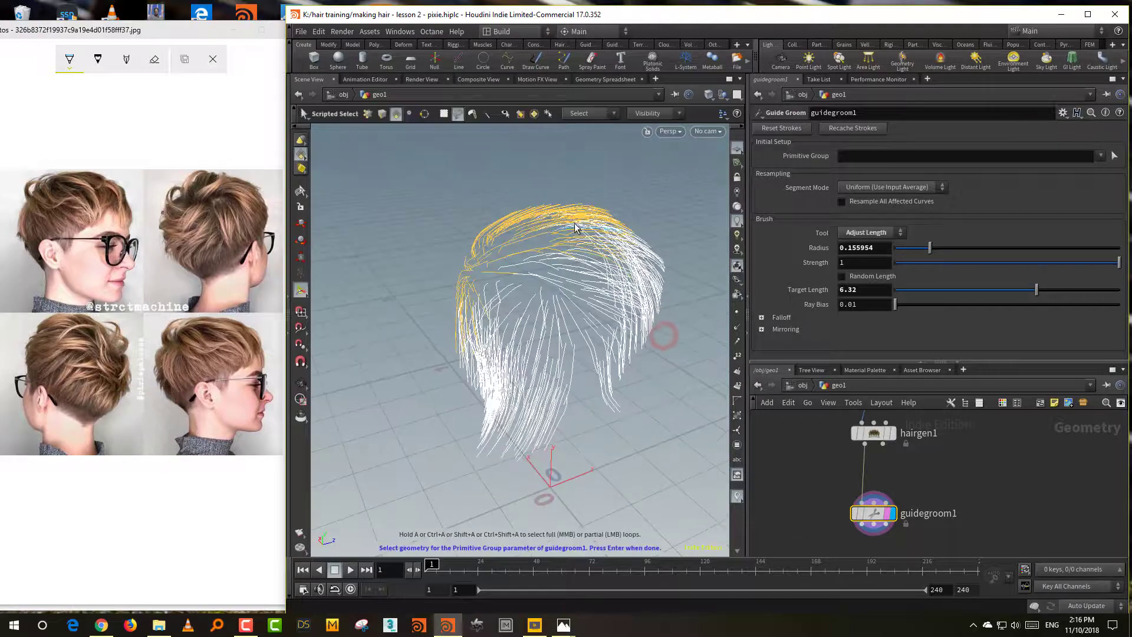
key(Return)
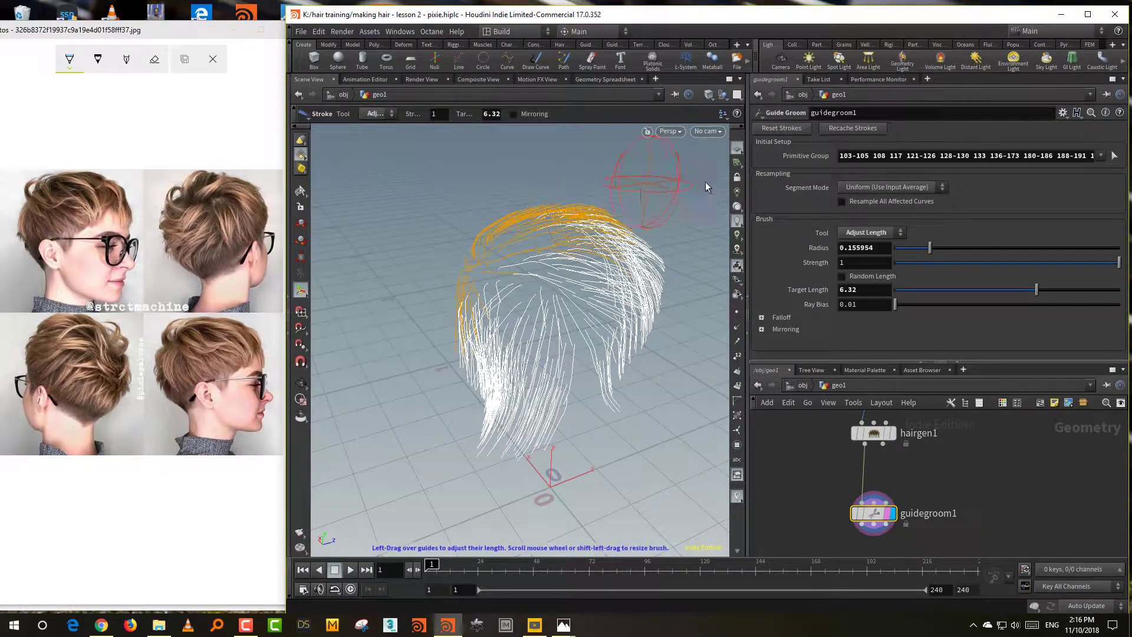
Step: Lengthen the grouped strands on the top and crown with the Adjust Length brush from both sides of the head
mouse_move(630, 293)
alt+mouse_down()
mouse_move(559, 206)
mouse_move(472, 187)
mouse_move(594, 189)
mouse_move(519, 182)
mouse_move(604, 175)
mouse_move(633, 198)
mouse_move(594, 170)
alt+mouse_up()
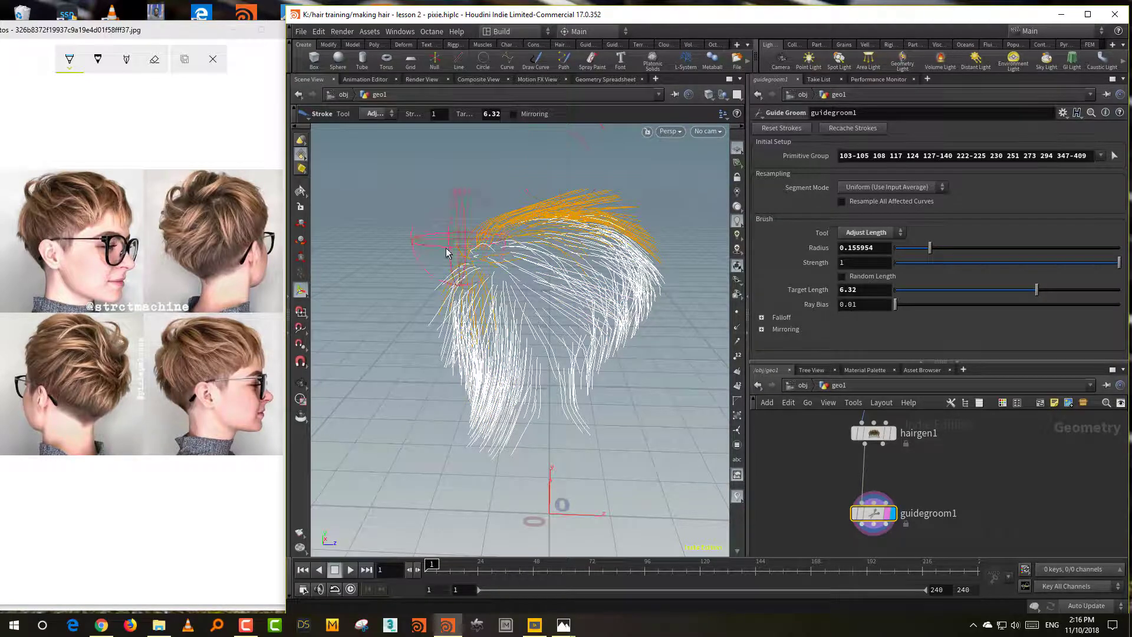
mouse_move(427, 278)
mouse_down()
mouse_move(670, 252)
mouse_move(743, 260)
mouse_move(737, 275)
mouse_up()
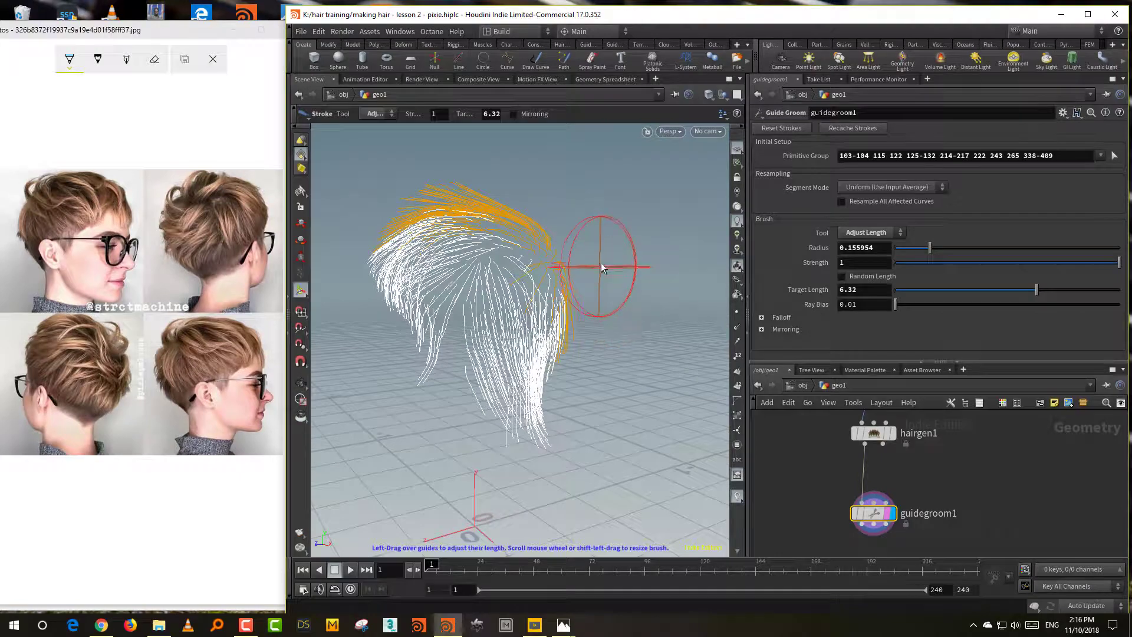
mouse_move(600, 263)
mouse_down()
mouse_move(596, 278)
mouse_move(456, 265)
mouse_move(550, 242)
mouse_up()
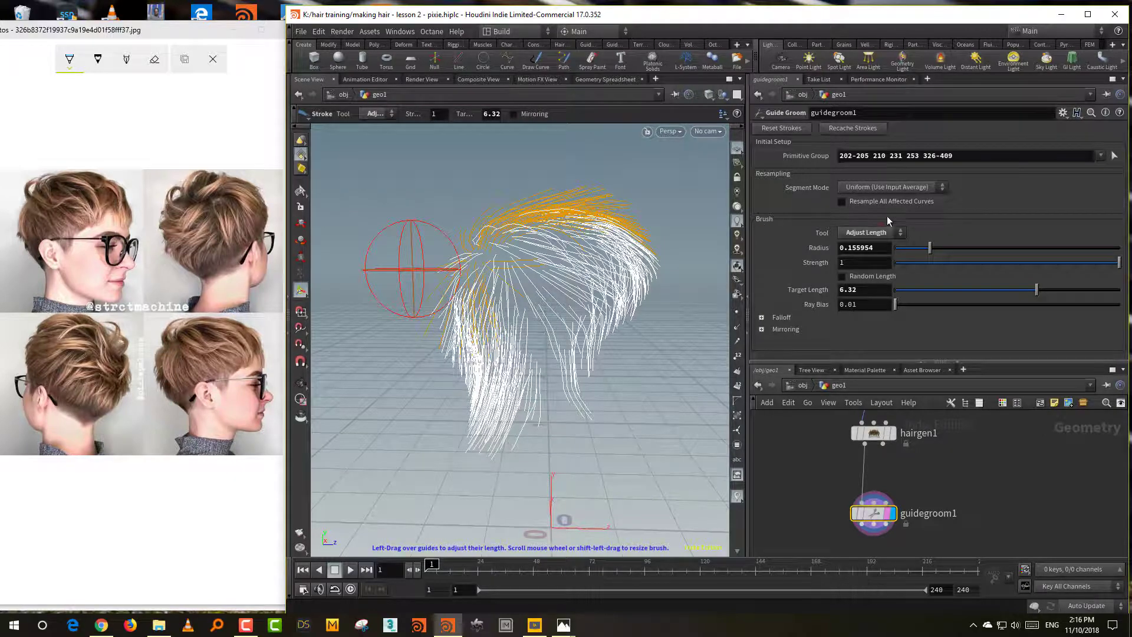
Step: Switch to the Screen Brush, comb the grouped top strands and reduce the brush radius to about 0.118
click(870, 233)
click(873, 231)
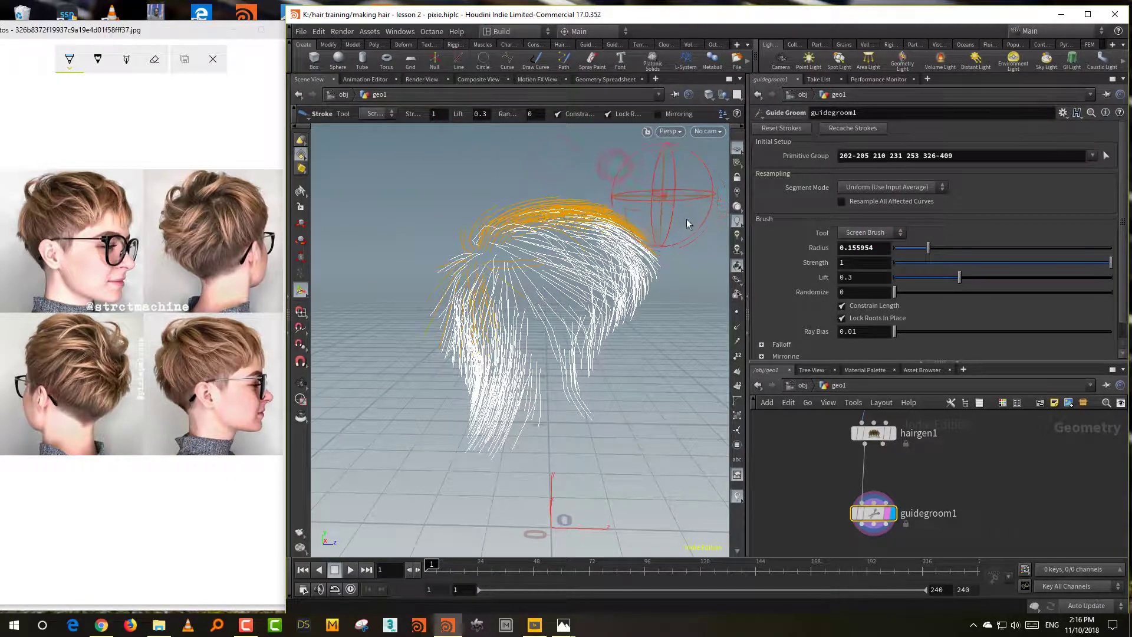
mouse_move(687, 219)
alt+mouse_down()
mouse_move(620, 179)
mouse_move(566, 182)
alt+mouse_up()
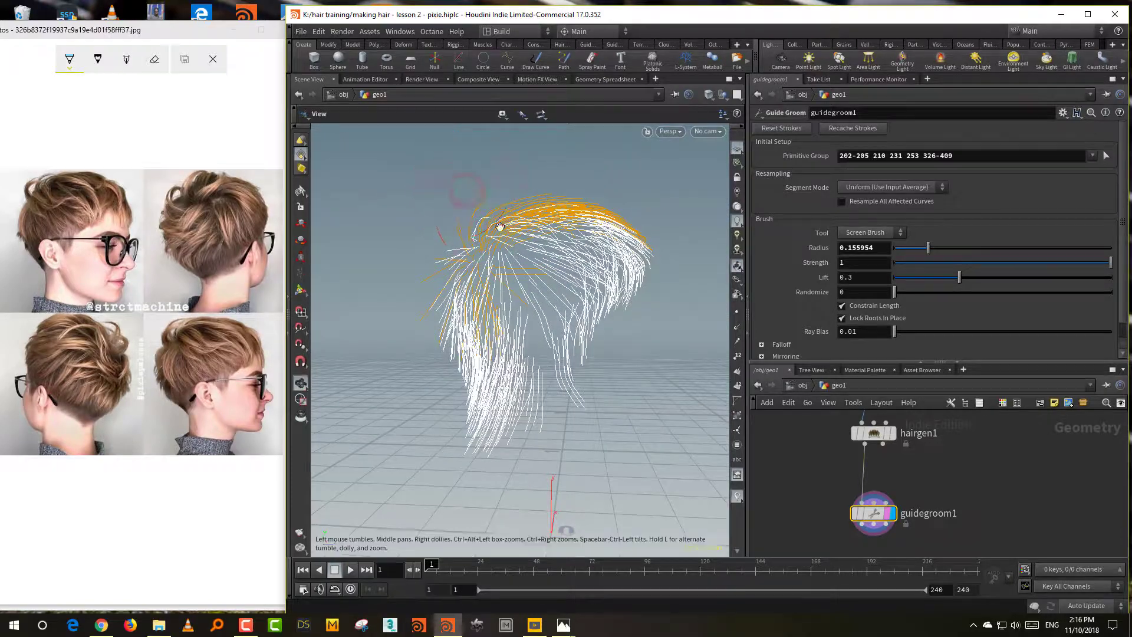
alt+drag(498, 228, 404, 260)
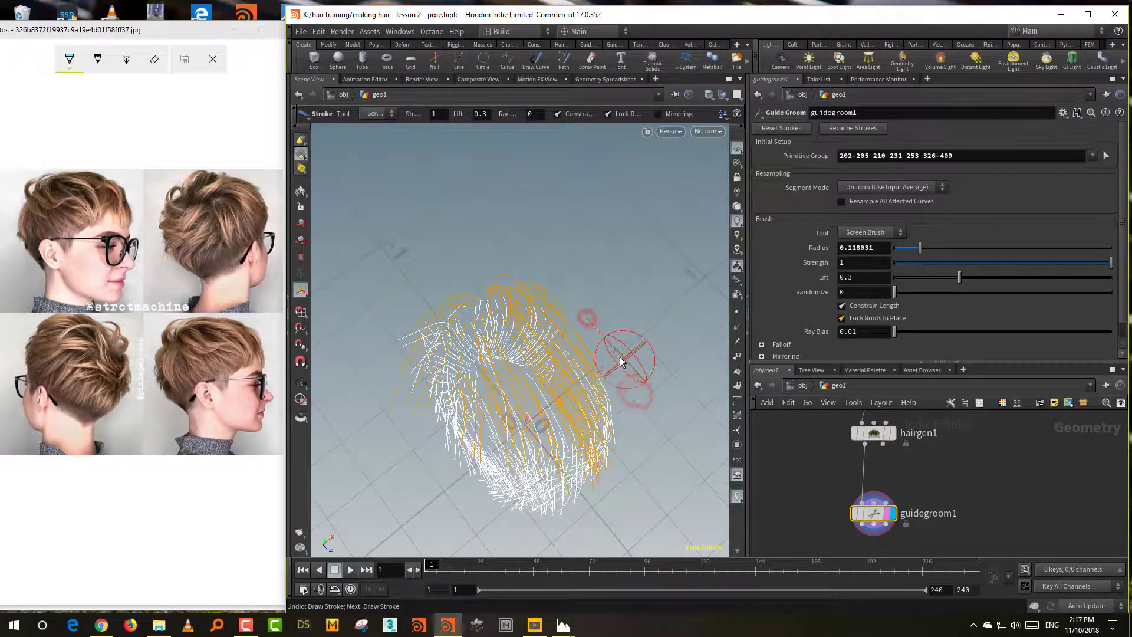
alt+drag(557, 320, 673, 238)
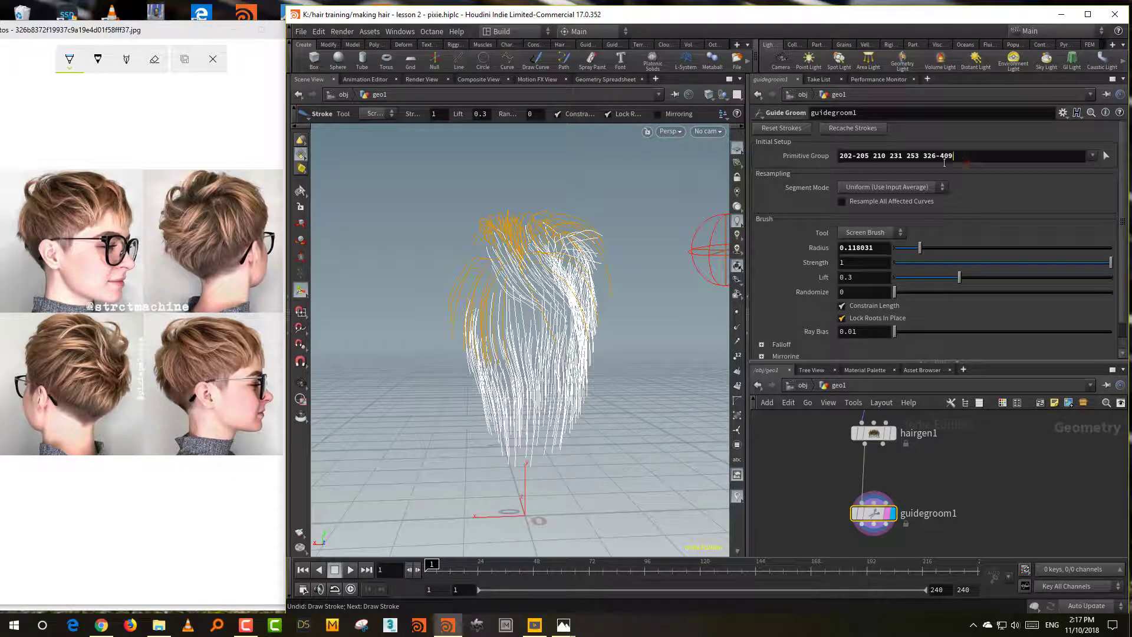
Step: Clear the primitive group, then enlarge the brush radius to about 0.228 and comb the hair at the side of the head
drag(944, 162, 806, 194)
key(BackSpace)
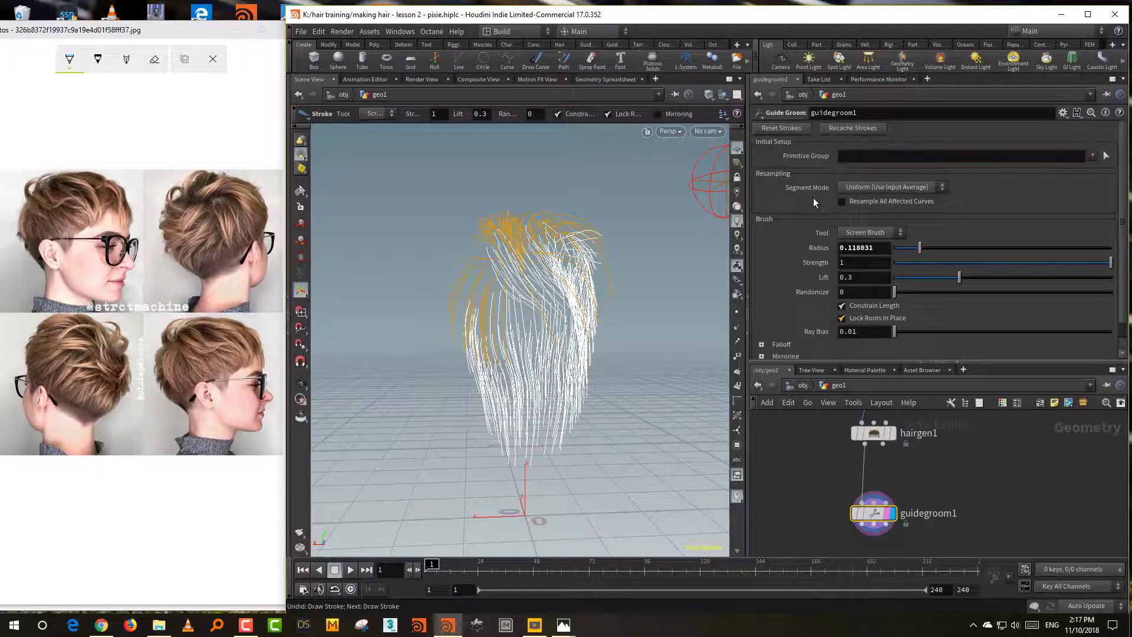
scroll(591, 283, up, 5)
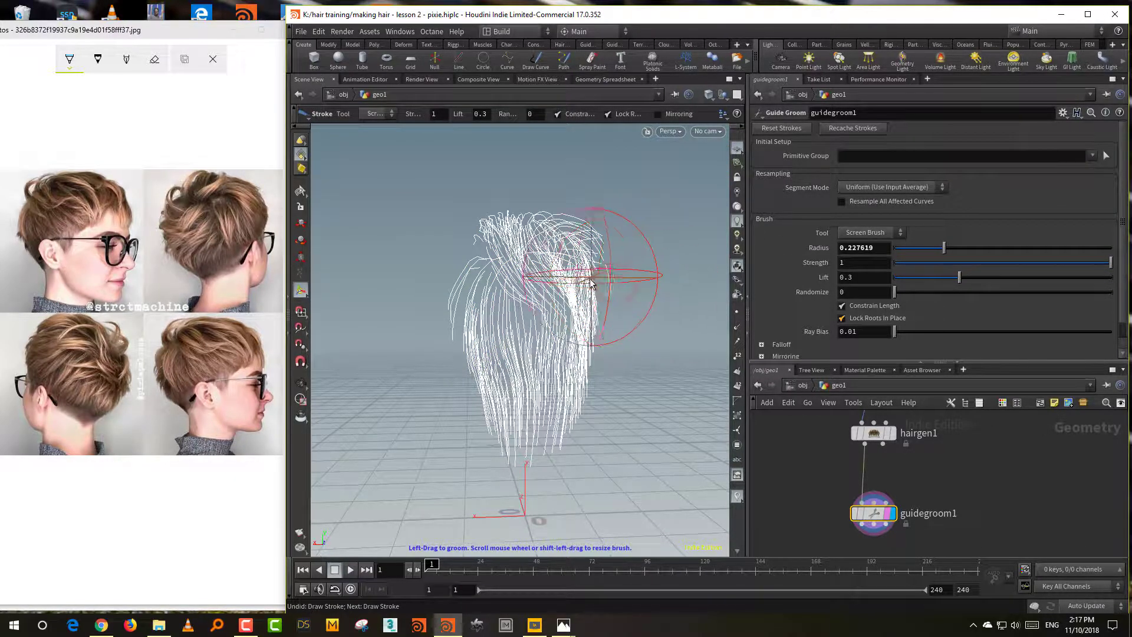
drag(590, 280, 604, 289)
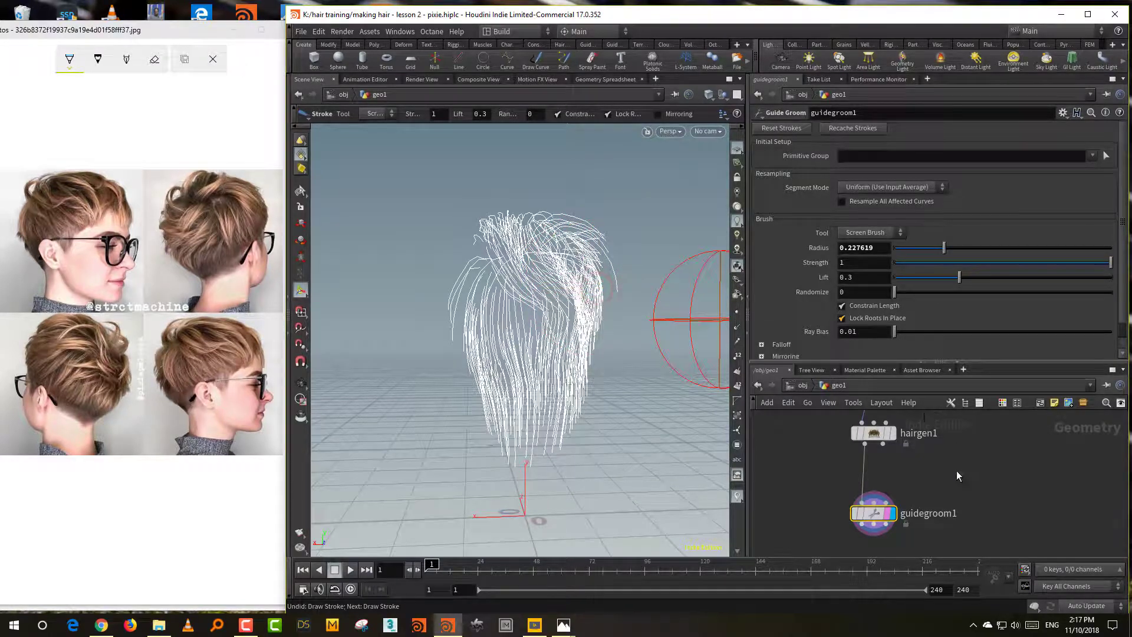
Step: Template the comb1 node to display the head mesh together with the hair
middle_drag(956, 466, 936, 548)
middle_drag(900, 443, 896, 528)
mouse_move(908, 432)
middle_down()
mouse_move(907, 465)
mouse_move(906, 401)
middle_up()
mouse_move(860, 494)
Step: Comb the hair at the back of the head down and inward toward the nape with a brush radius of about 0.132
mouse_move(669, 432)
mouse_down()
mouse_move(453, 430)
mouse_move(534, 338)
mouse_move(448, 356)
mouse_up()
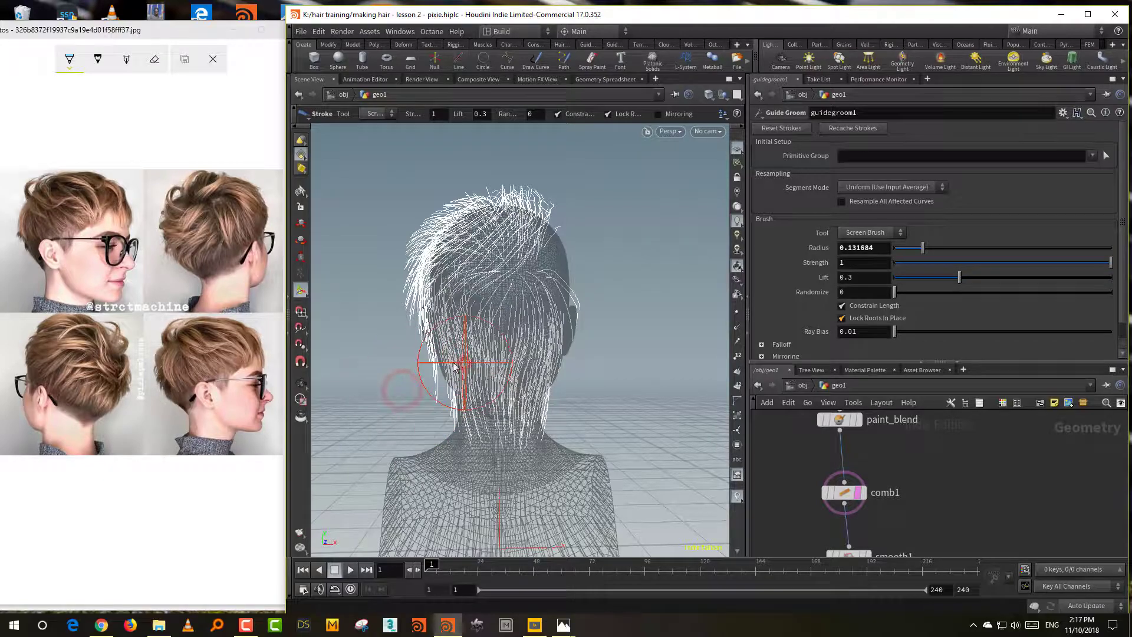
mouse_move(420, 354)
mouse_down()
mouse_move(627, 357)
mouse_move(658, 341)
mouse_move(629, 404)
mouse_move(604, 408)
mouse_up()
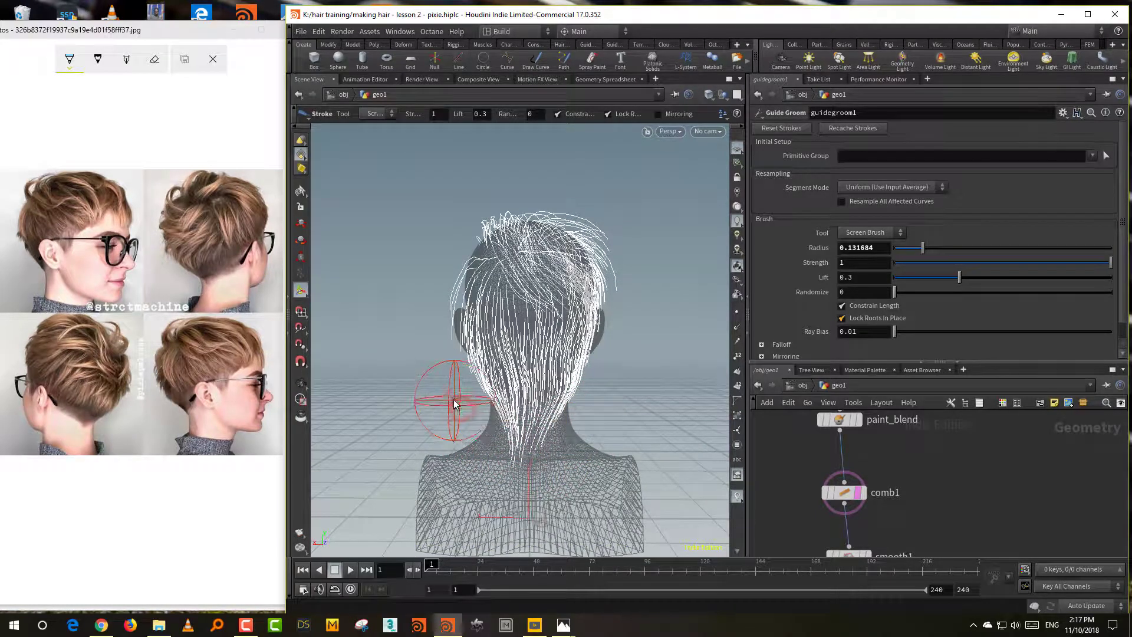
mouse_move(499, 448)
mouse_down()
mouse_move(586, 455)
mouse_move(662, 440)
mouse_up()
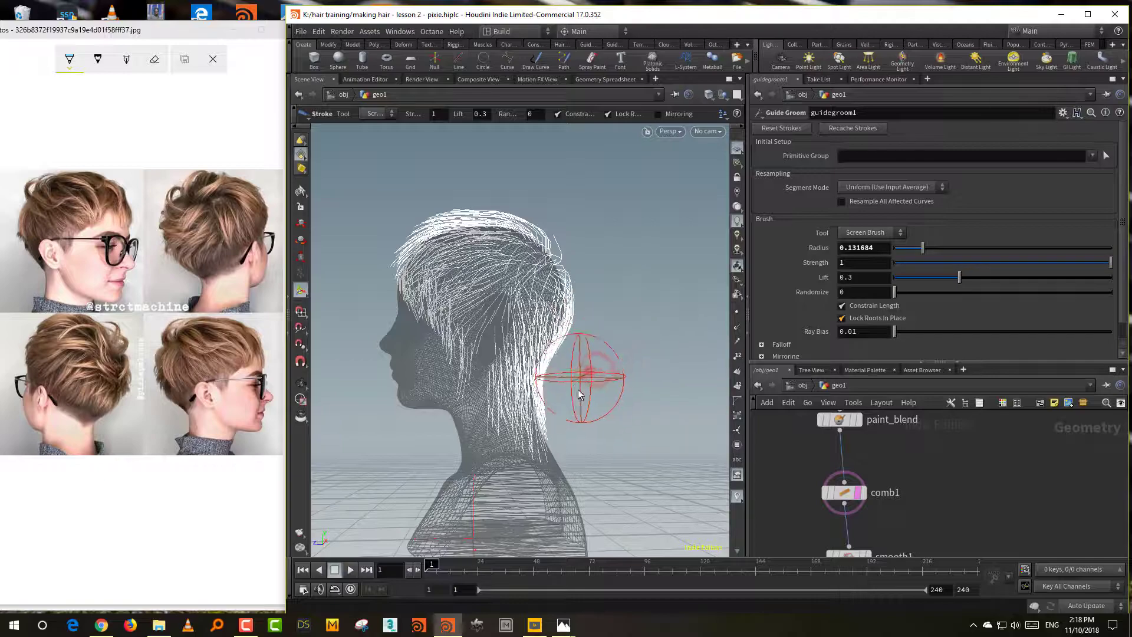
Step: Comb the nape hair along the neck from the side view with the Screen Brush
alt+drag(653, 412, 426, 423)
mouse_move(521, 420)
mouse_down()
mouse_move(501, 428)
mouse_move(496, 448)
mouse_move(775, 435)
mouse_up()
key(Escape)
key(Return)
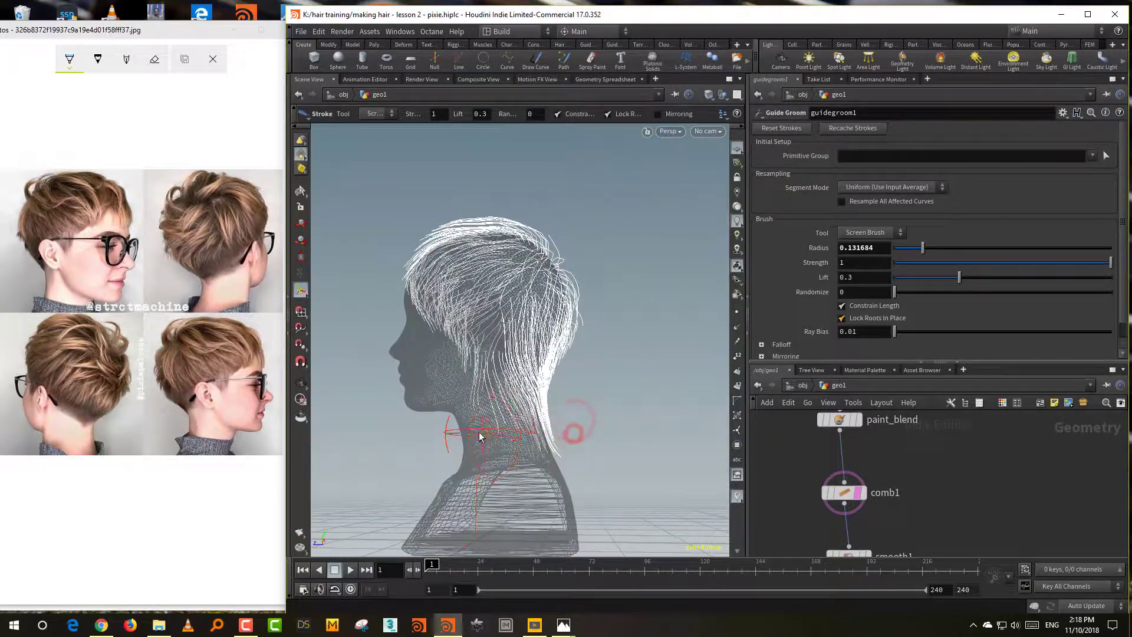
key(Escape)
mouse_move(487, 442)
mouse_down()
mouse_move(708, 437)
mouse_move(649, 424)
mouse_move(690, 410)
mouse_move(685, 377)
mouse_up()
key(Return)
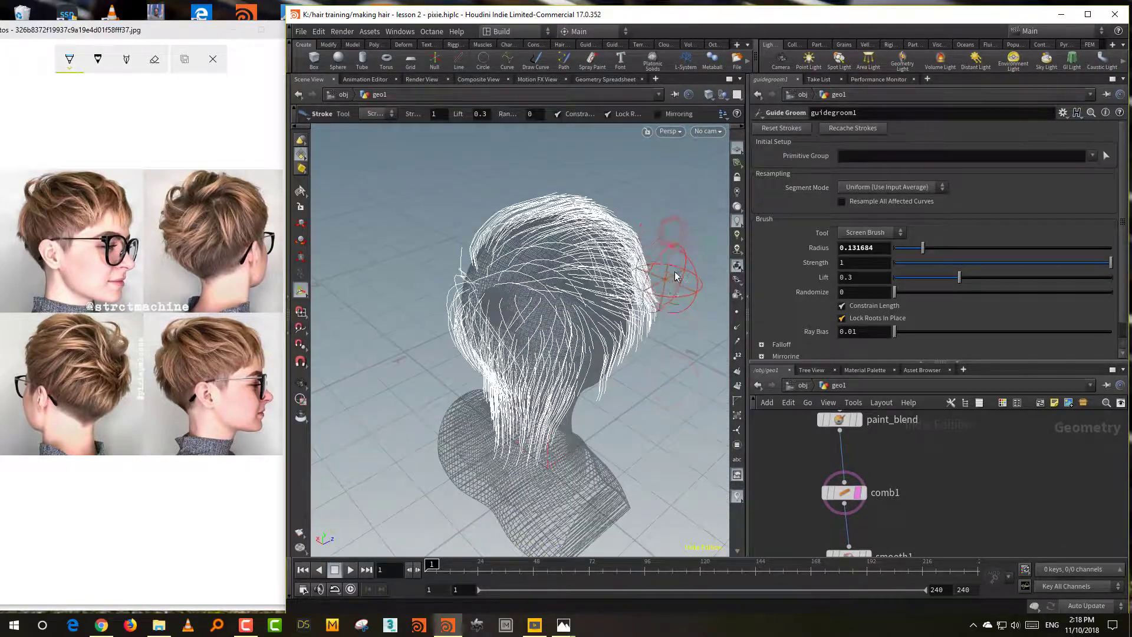
Step: Comb the hair at the side of the head downward and enlarge the brush radius to about 0.158
drag(673, 308, 659, 361)
mouse_move(660, 236)
mouse_down()
mouse_move(670, 298)
mouse_move(650, 382)
mouse_move(670, 356)
mouse_up()
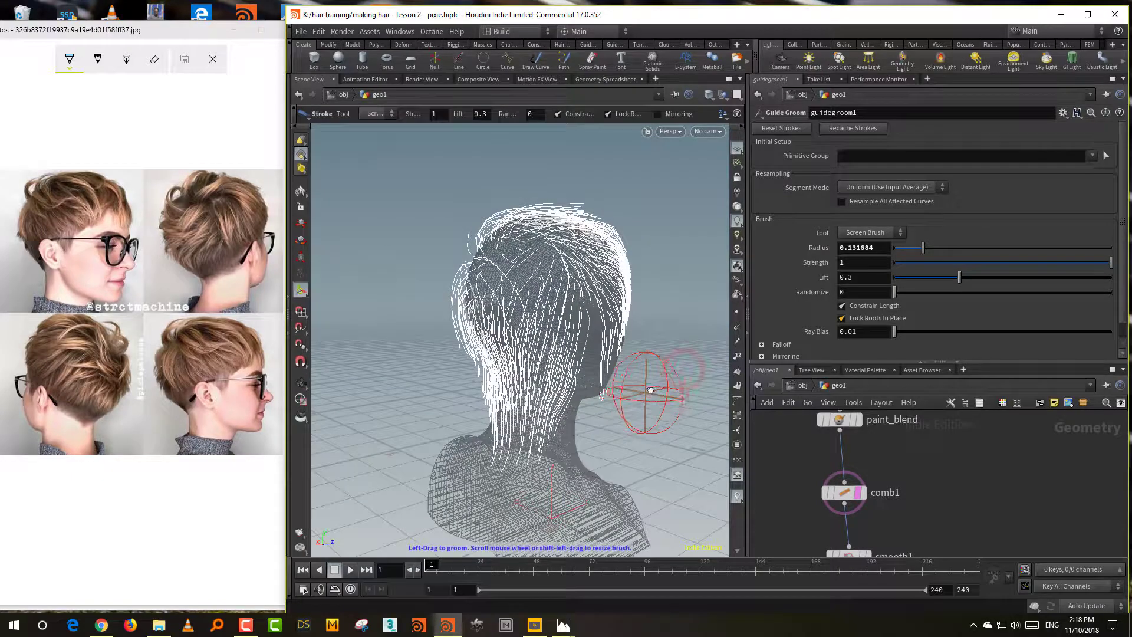
mouse_move(678, 403)
alt+mouse_down()
mouse_move(548, 407)
mouse_move(555, 454)
alt+mouse_up()
scroll(666, 341, up, 2)
mouse_move(690, 344)
alt+mouse_down()
mouse_move(683, 257)
mouse_move(619, 299)
alt+mouse_up()
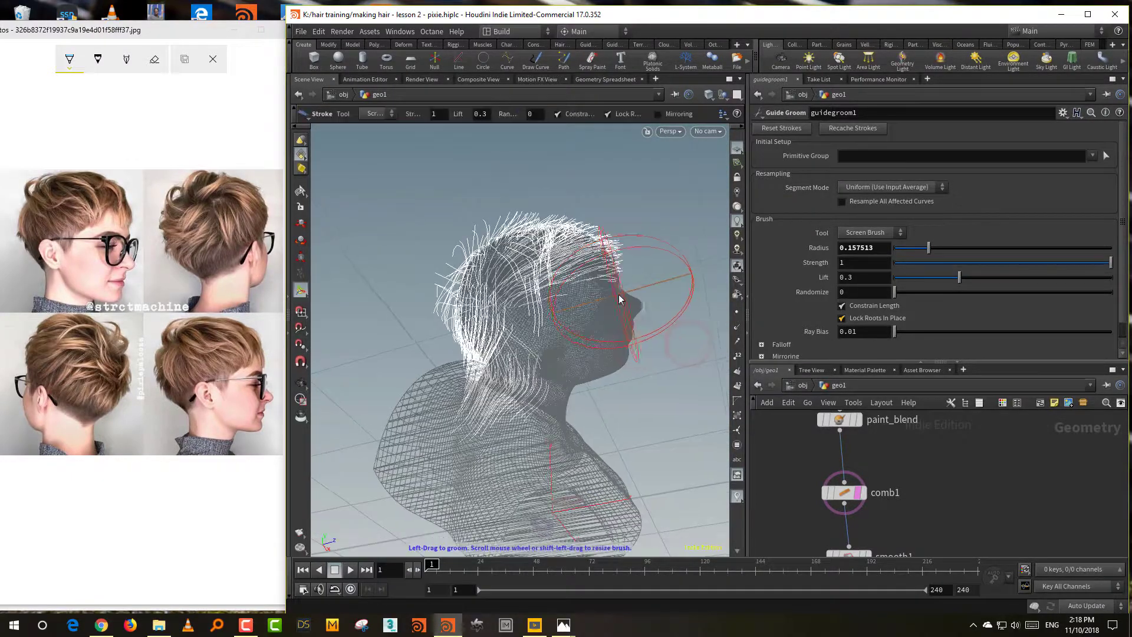
Step: Examine the hair around the temple and the back of the head up close and reduce the brush radius to about 0.062
scroll(629, 301, up, 2)
scroll(630, 301, down, 1)
key(Escape)
right_drag(630, 301, 703, 235)
middle_drag(703, 235, 611, 301)
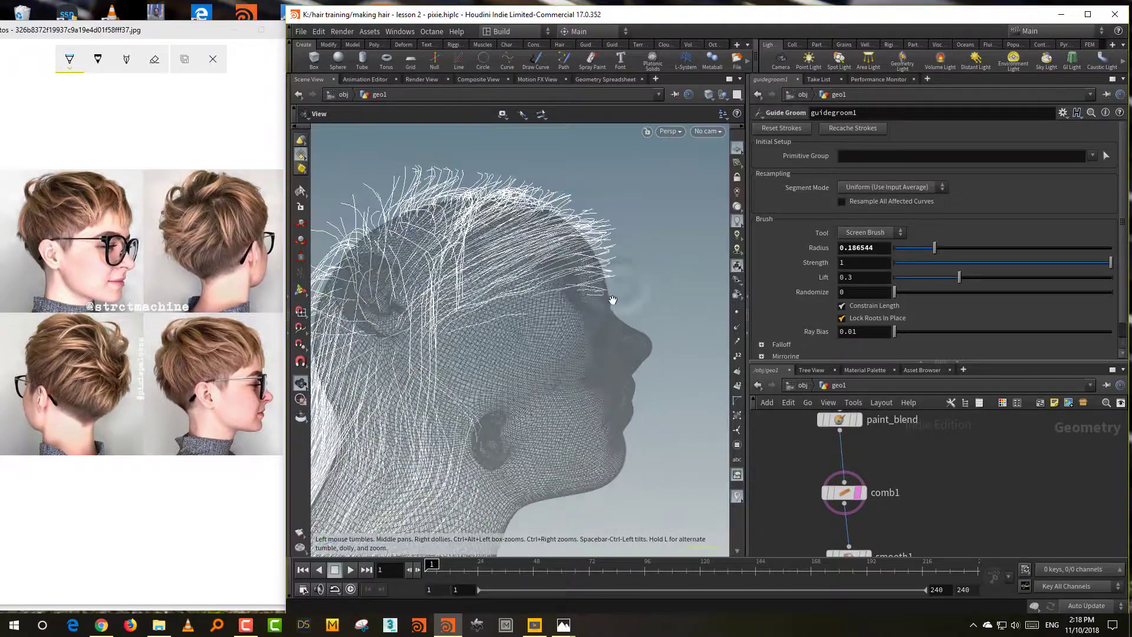
drag(612, 301, 626, 306)
key(Return)
scroll(620, 320, down, 10)
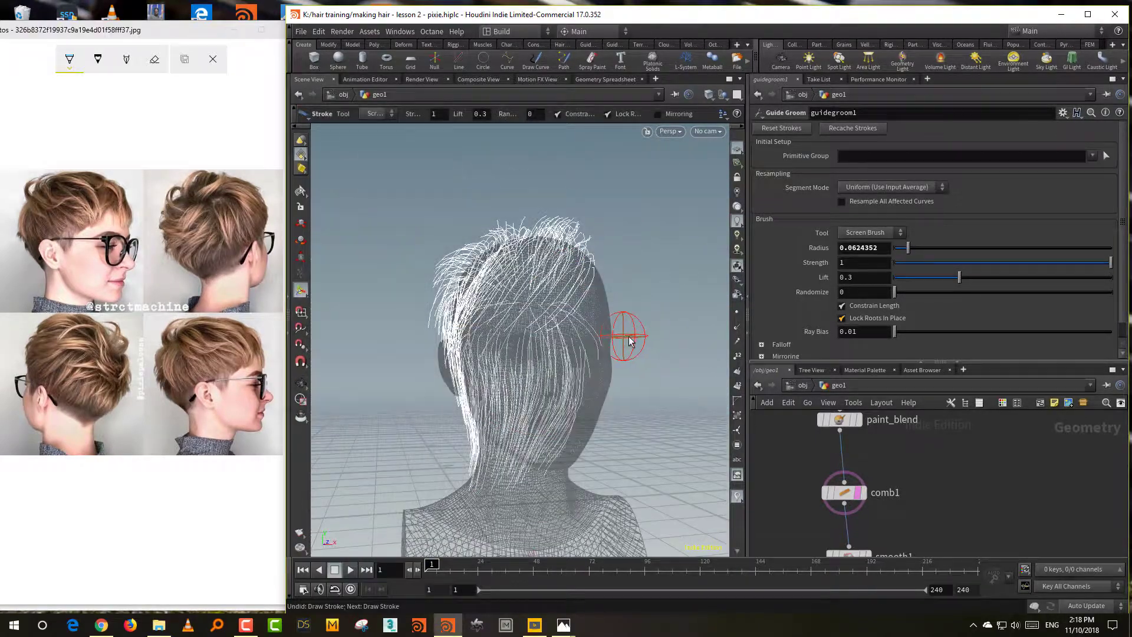
mouse_move(629, 341)
alt+mouse_down()
mouse_move(628, 329)
mouse_move(641, 331)
alt+mouse_up()
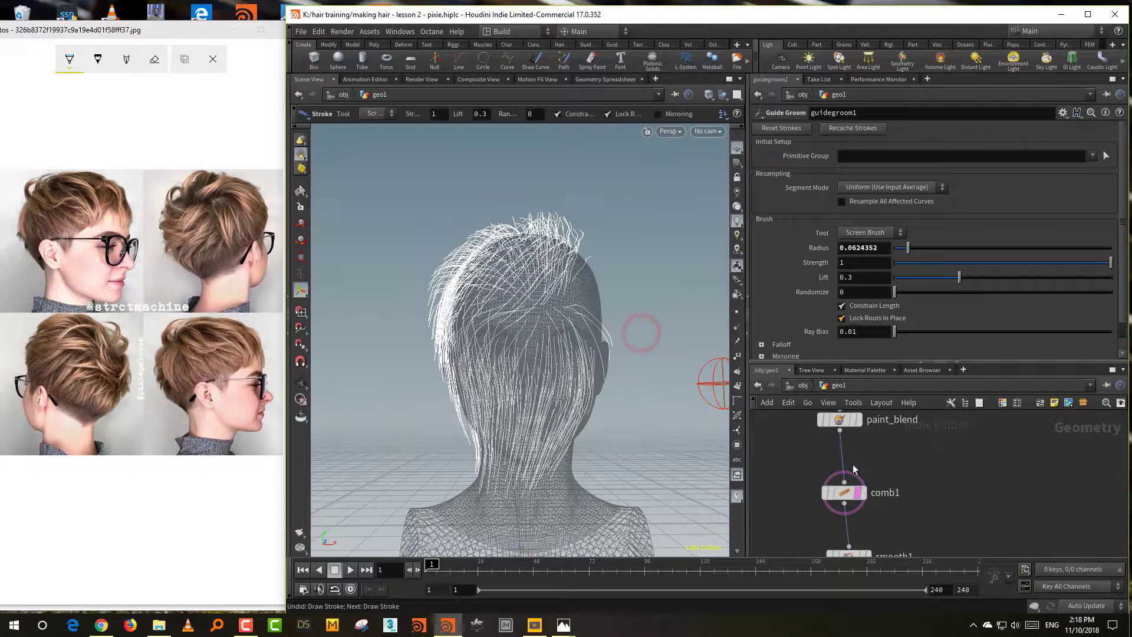
Step: Connect hairgen1's second output to guidegroom1's second input and comb the hair with a brush radius of about 0.105
middle_drag(905, 490, 901, 446)
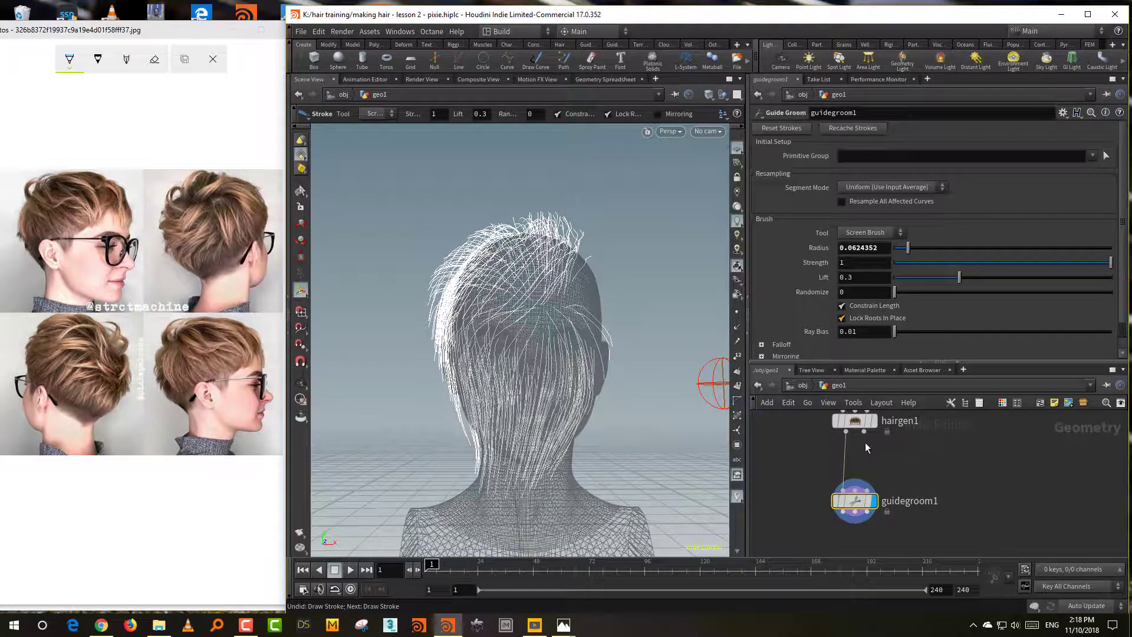
drag(864, 431, 855, 490)
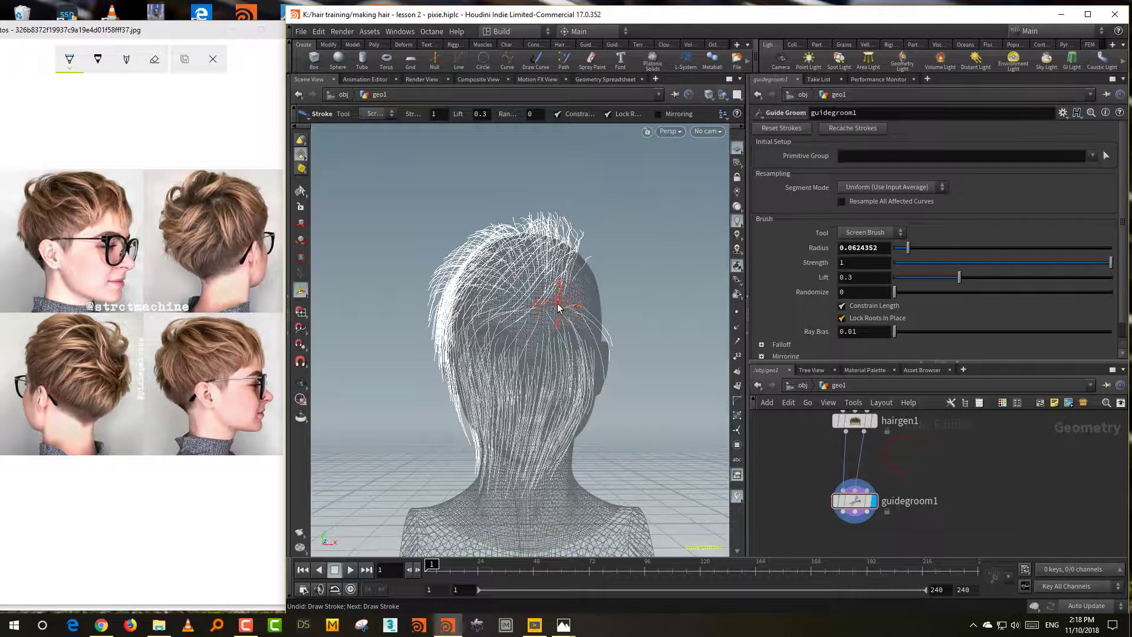
mouse_move(571, 311)
alt+mouse_down()
mouse_move(400, 323)
mouse_move(683, 418)
mouse_move(721, 398)
mouse_move(677, 352)
alt+mouse_up()
scroll(408, 326, up, 1)
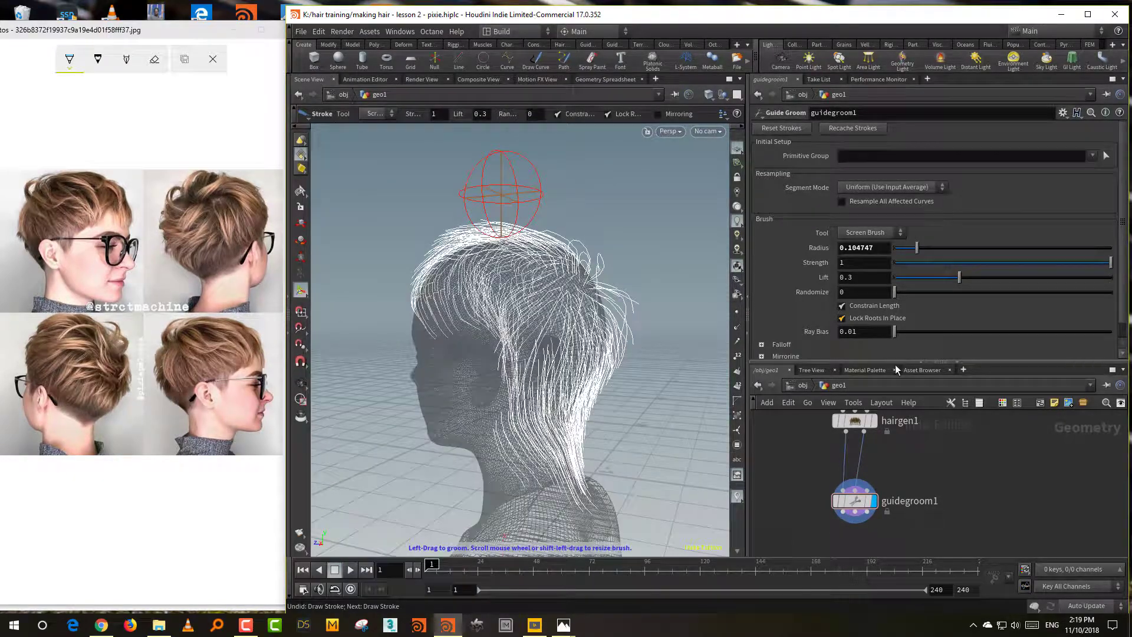
Step: Enlarge the network area and move the template flag from comb1 to guidegroom1 to hide the head mesh
drag(896, 362, 896, 234)
middle_drag(894, 431, 908, 389)
click(874, 430)
click(942, 399)
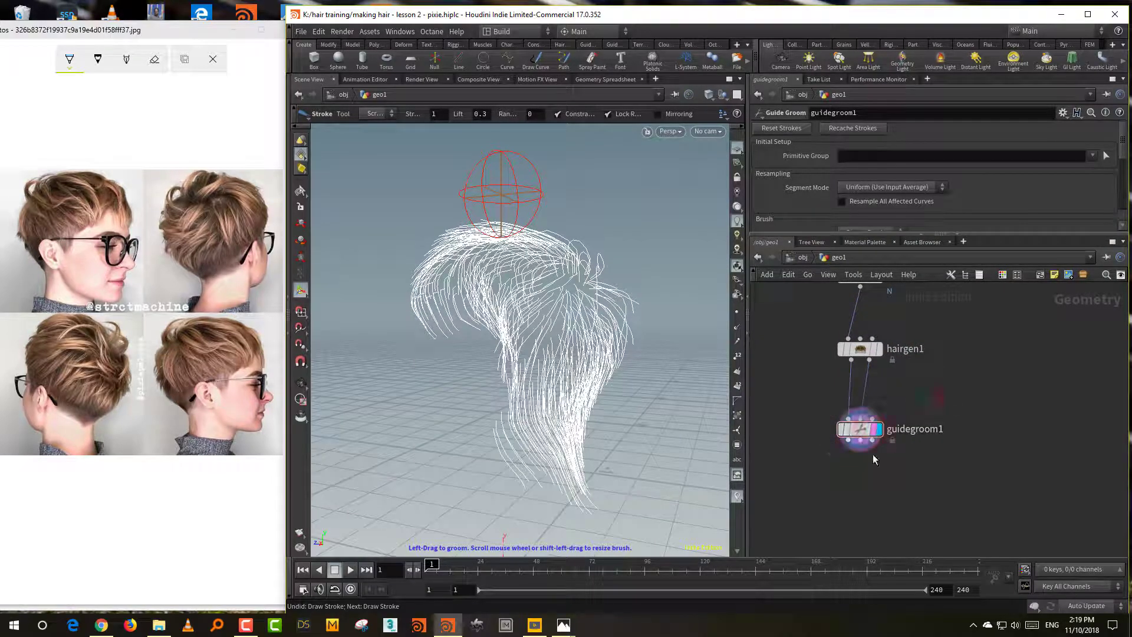
Step: Add an Attribute Wrangle node below guidegroom1 in the network
mouse_move(661, 433)
mouse_down()
mouse_move(652, 435)
mouse_move(702, 449)
mouse_up()
key(Tab)
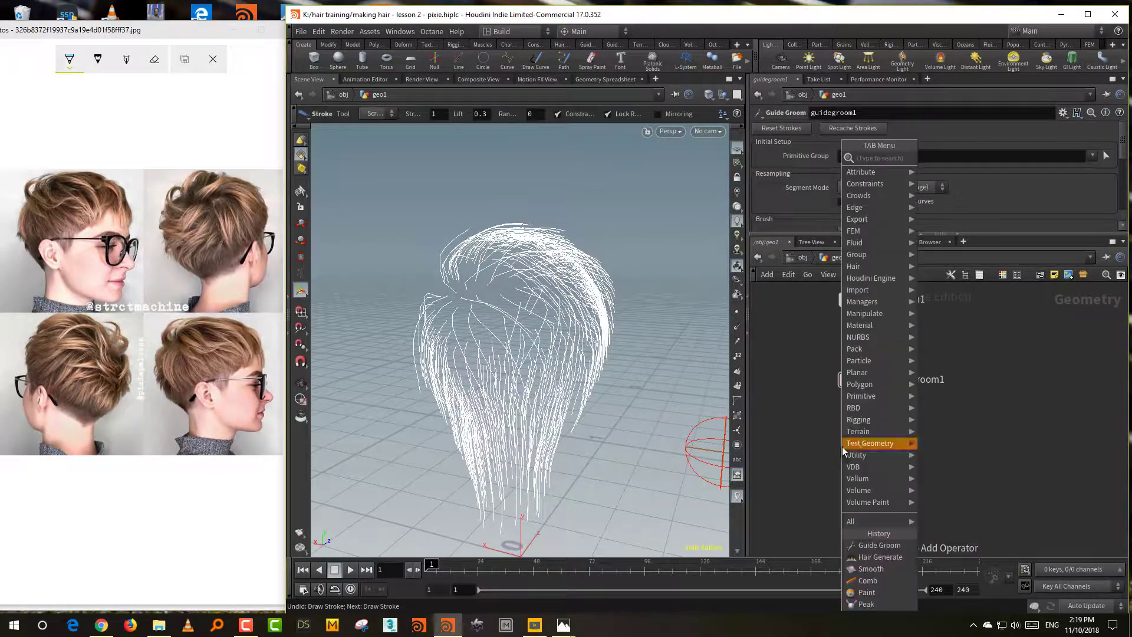
text(wrang)
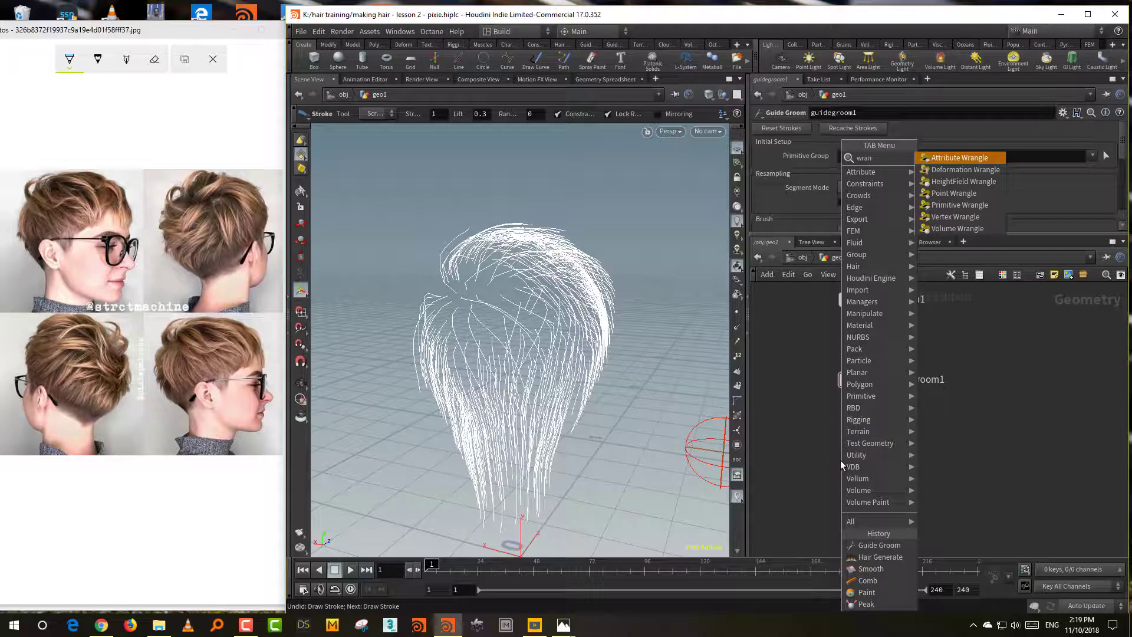
click(952, 158)
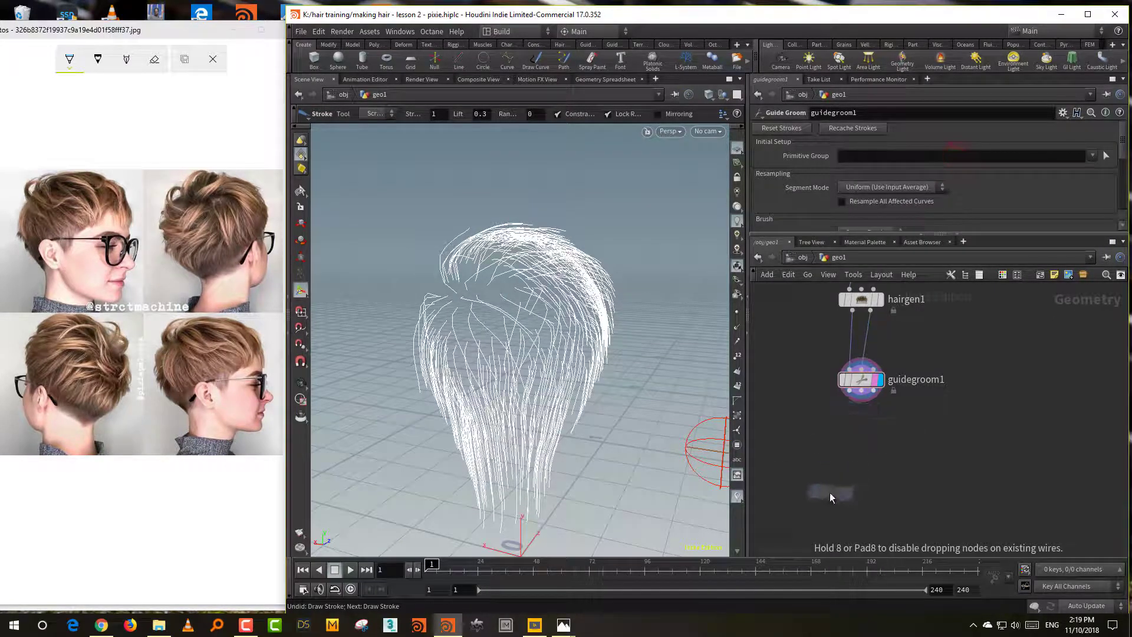
click(830, 493)
middle_drag(890, 436, 937, 403)
drag(872, 464, 818, 456)
drag(869, 399, 879, 429)
Step: Add a For-Each Primitive loop around attribwrangle1, connect guidegroom1's first output to foreach_begin1 and display foreach_end1
key(Tab)
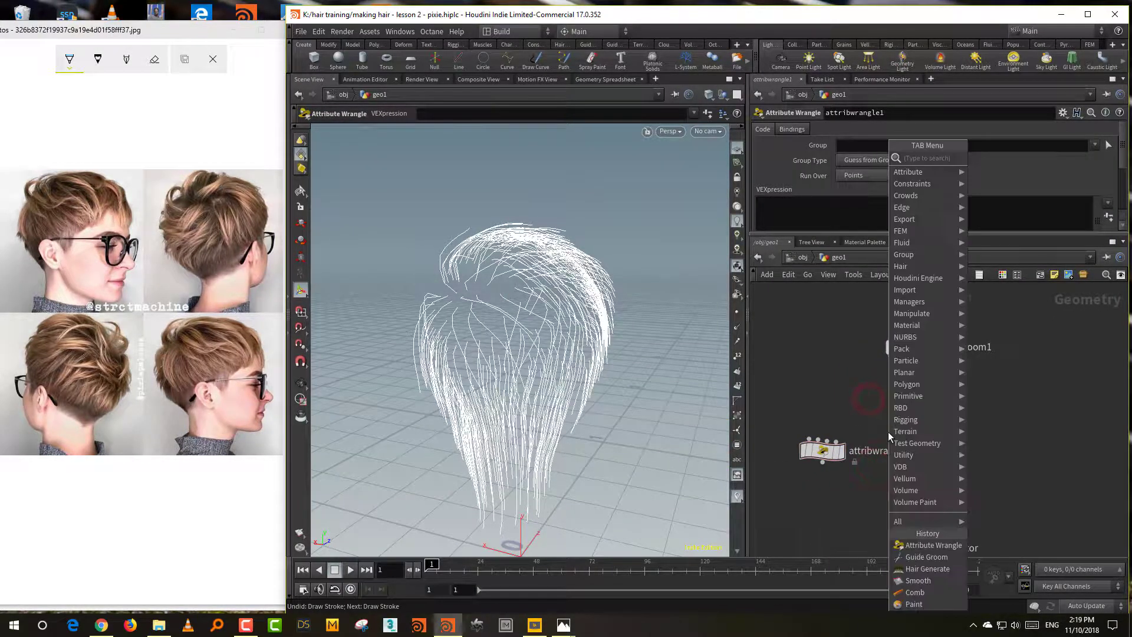
text(for)
click(1031, 206)
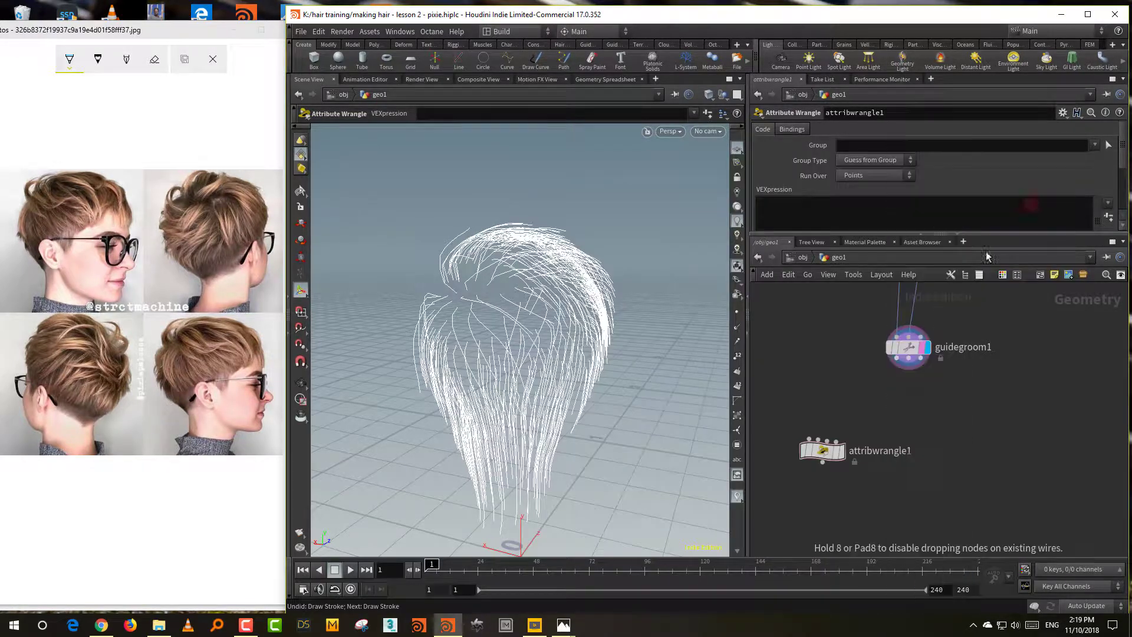
click(825, 404)
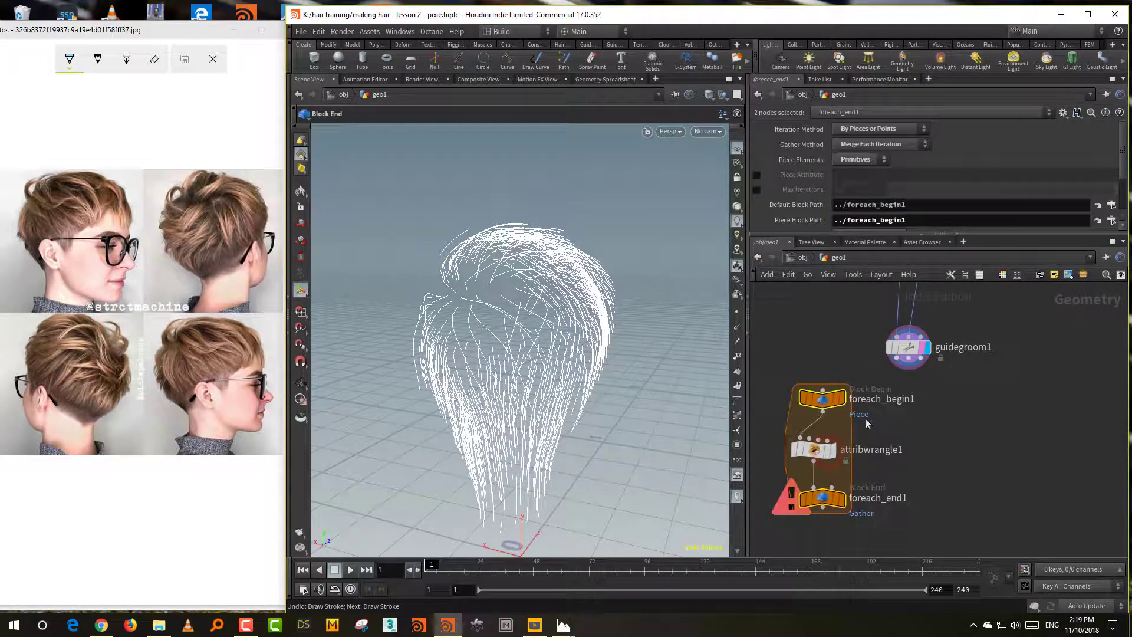
drag(897, 361, 823, 390)
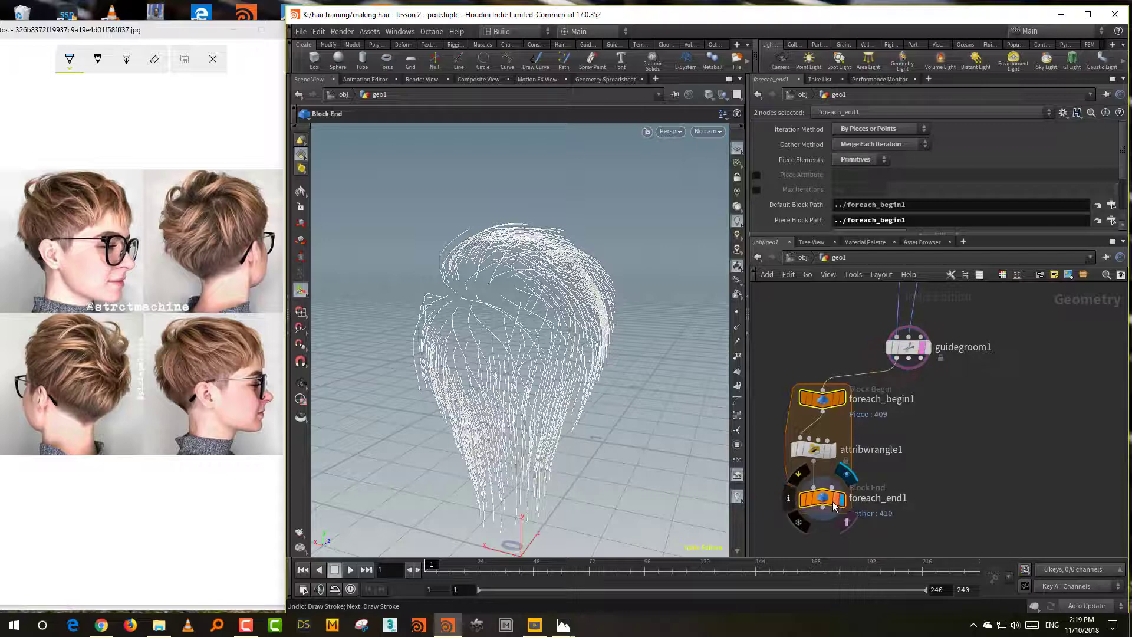
click(830, 497)
click(824, 452)
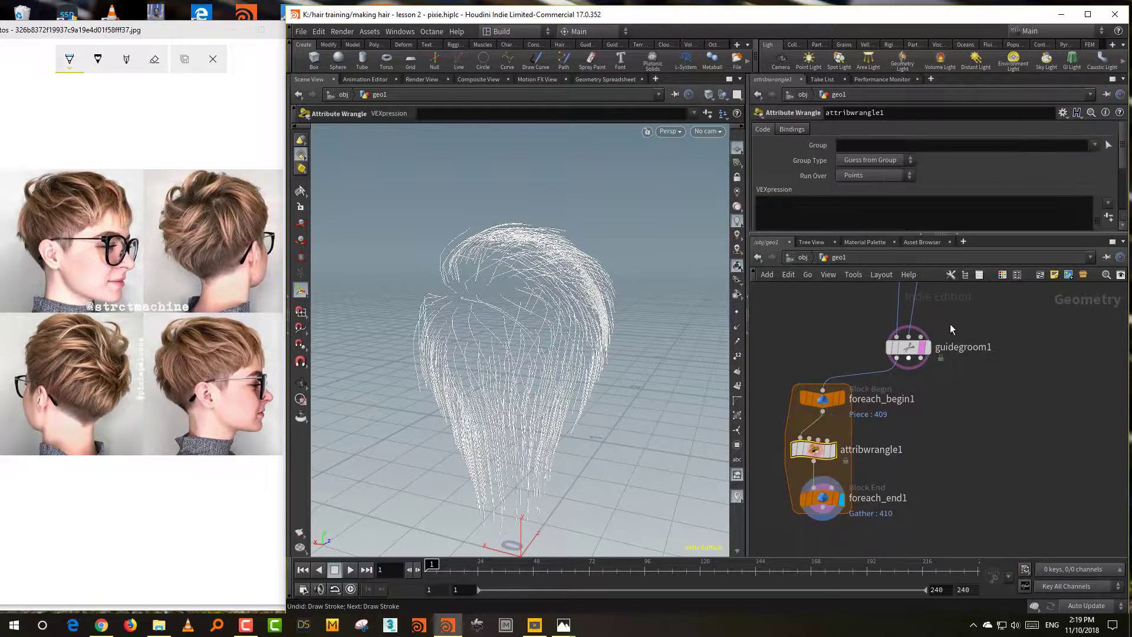
click(1064, 113)
click(1003, 352)
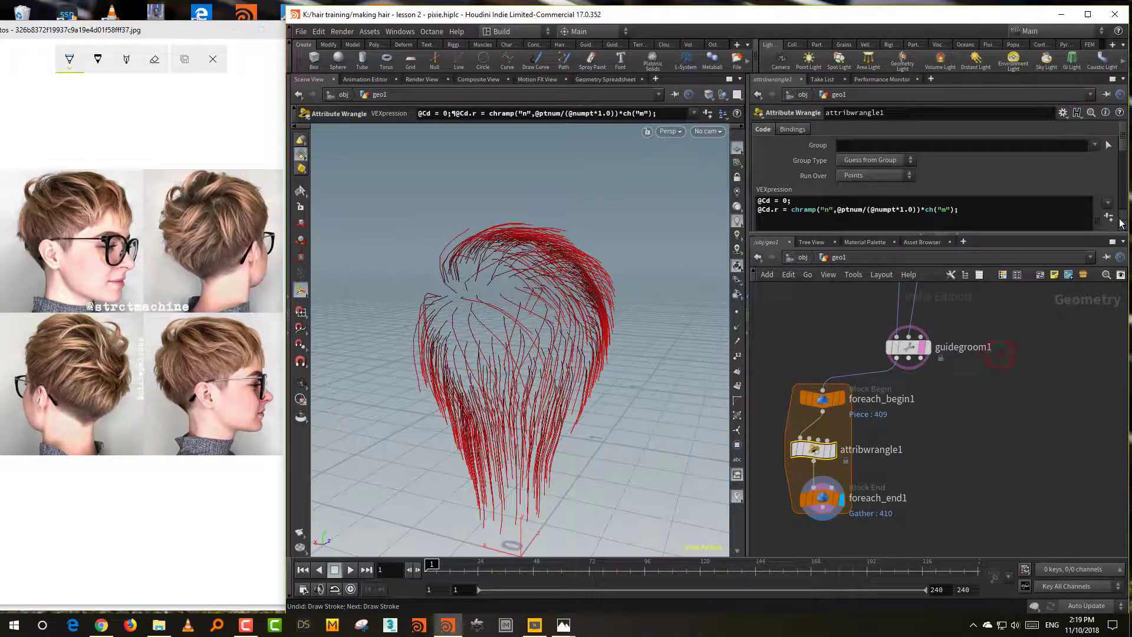
drag(986, 232, 987, 308)
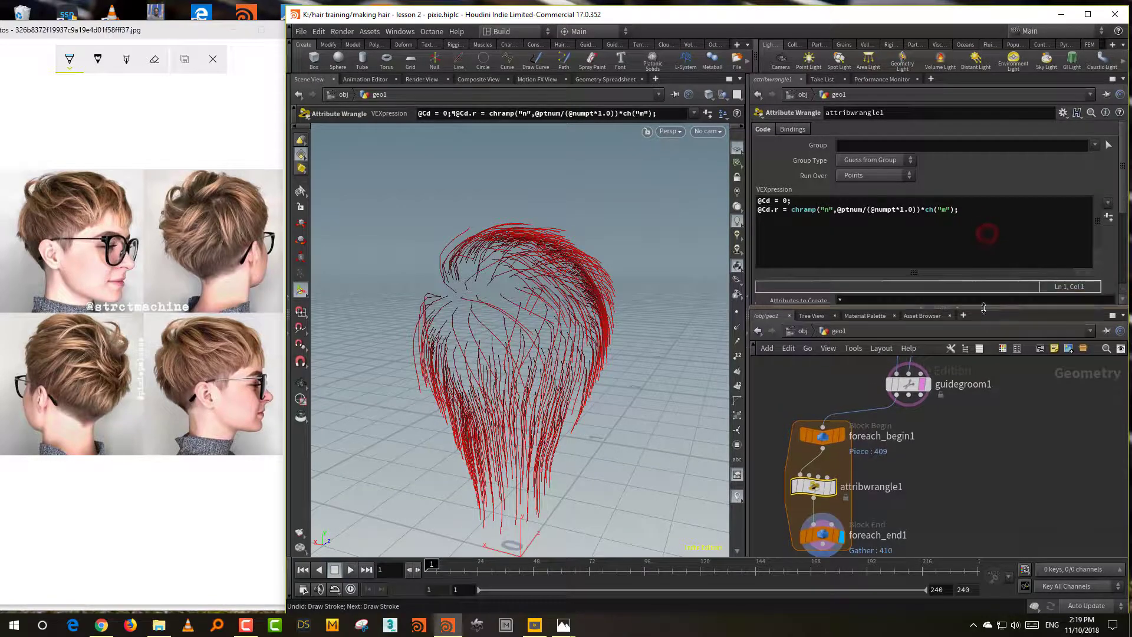
key(Escape)
mouse_move(616, 423)
mouse_down()
mouse_move(670, 450)
mouse_move(579, 448)
mouse_move(626, 430)
mouse_up()
key(Return)
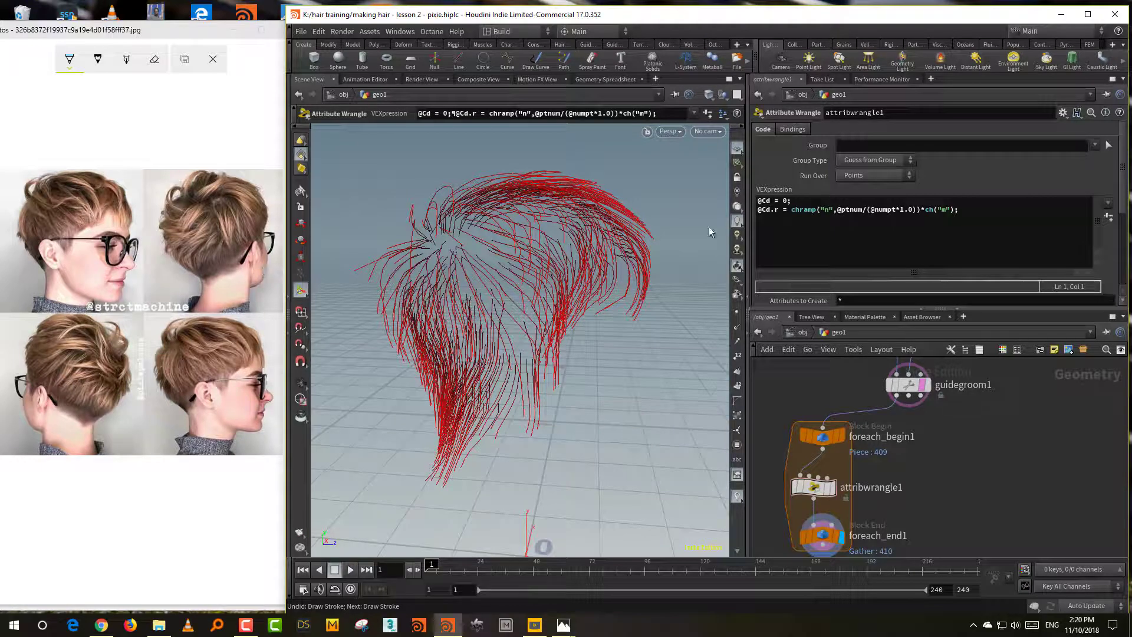
click(977, 210)
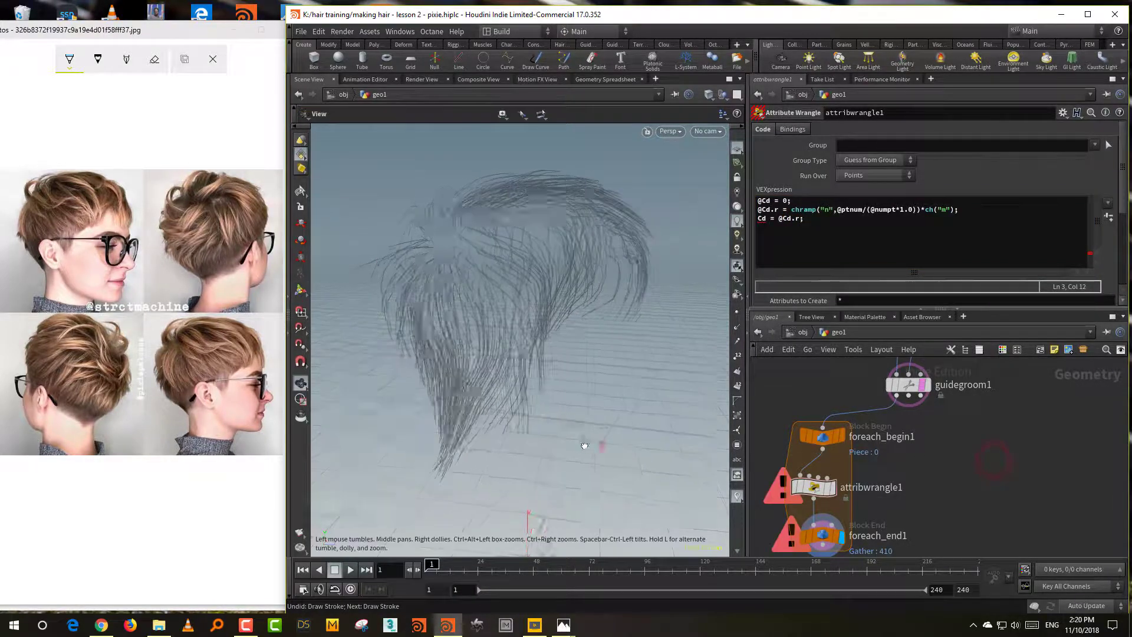
click(760, 221)
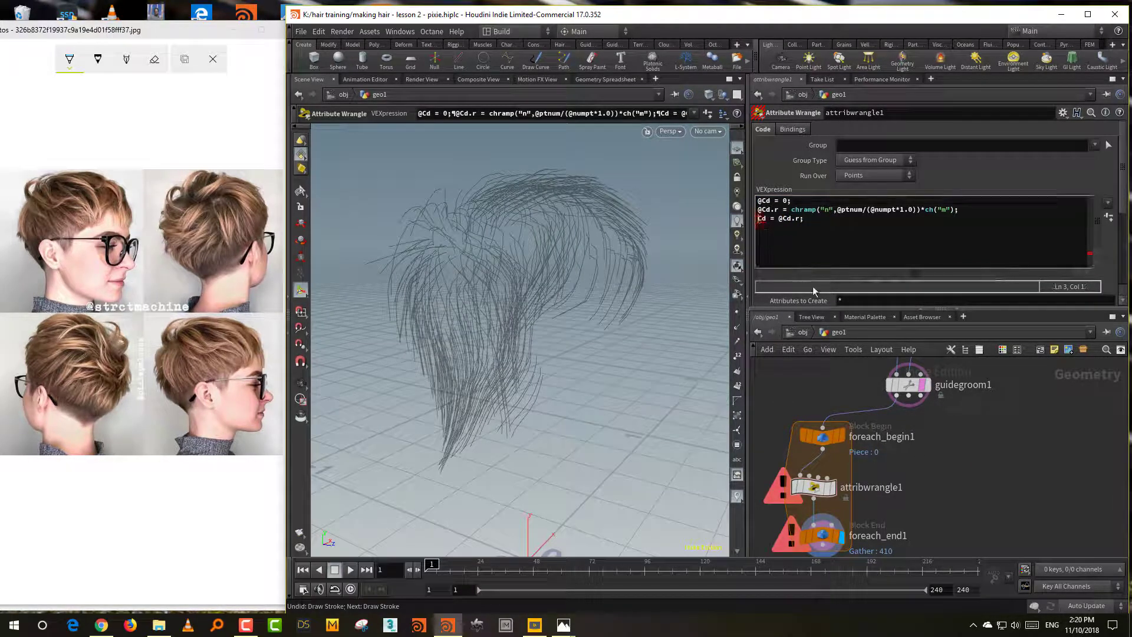
text(@)
key(Escape)
mouse_move(601, 435)
mouse_down()
mouse_move(536, 437)
mouse_move(579, 430)
mouse_up()
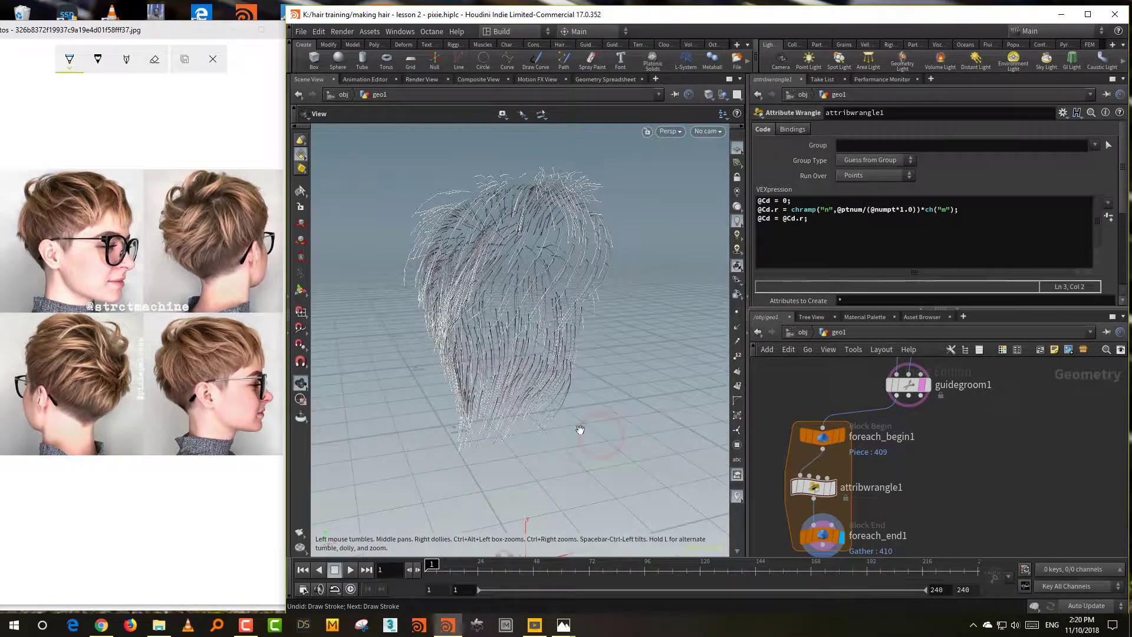
Step: Add a Color node below foreach_end1, connect it to the loop's output and display it
middle_drag(953, 479, 981, 417)
click(864, 474)
click(854, 481)
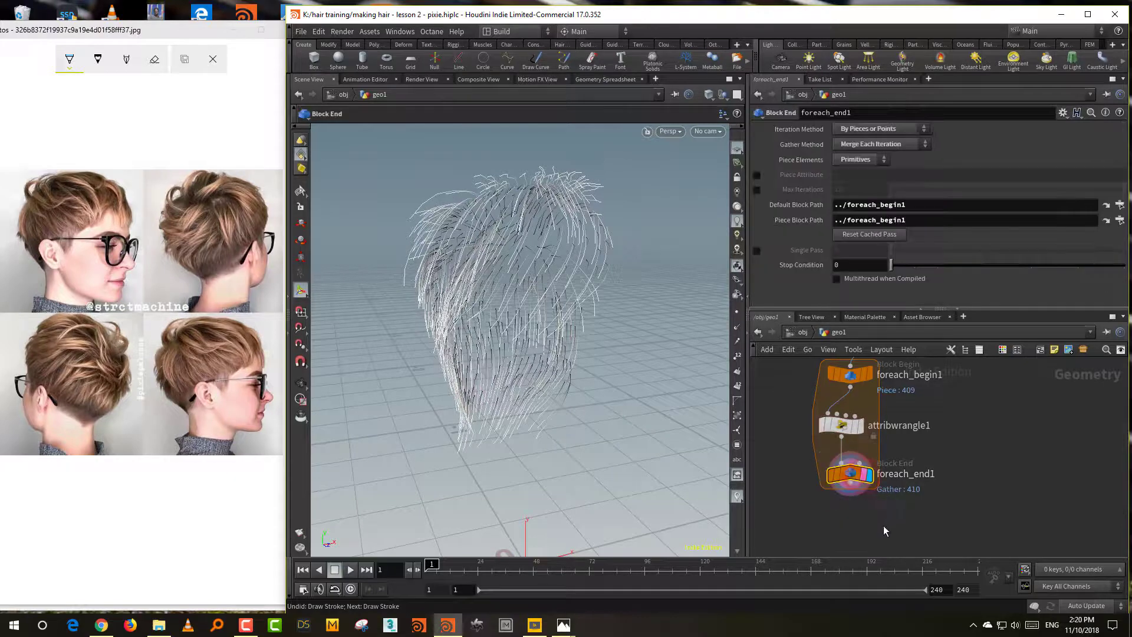
middle_drag(884, 525, 858, 482)
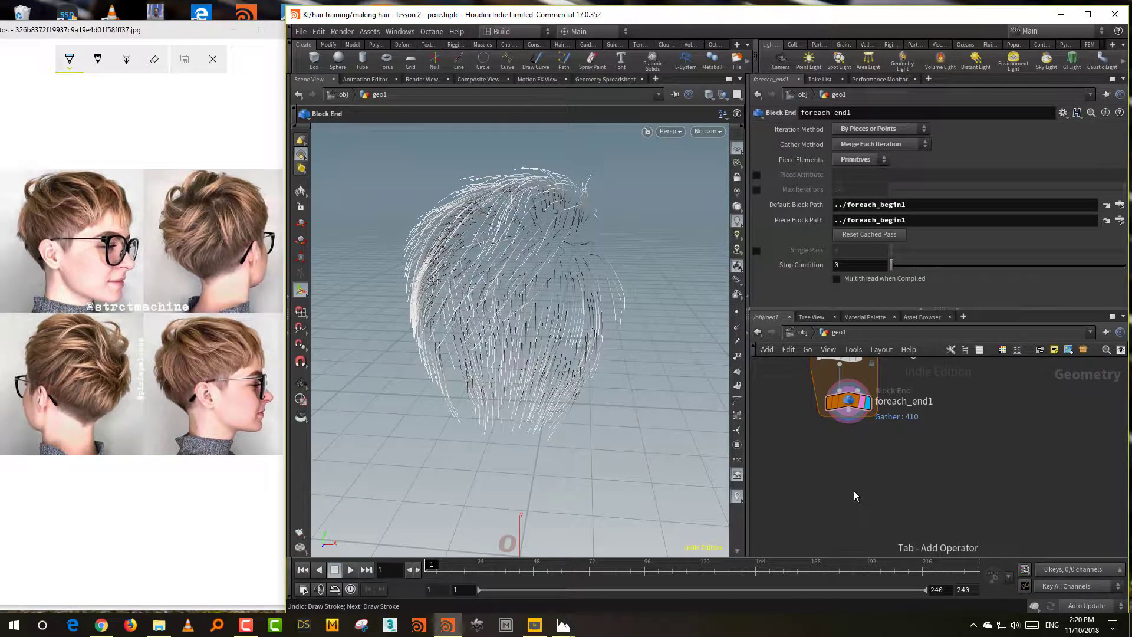
key(Tab)
text(colo)
click(957, 158)
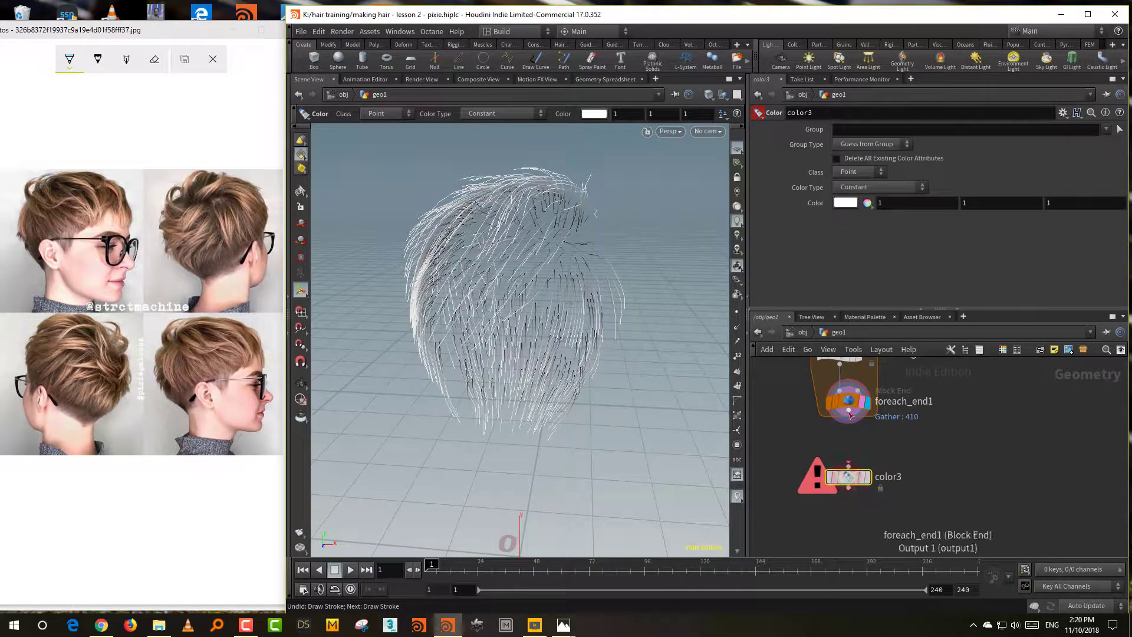
drag(848, 464, 849, 409)
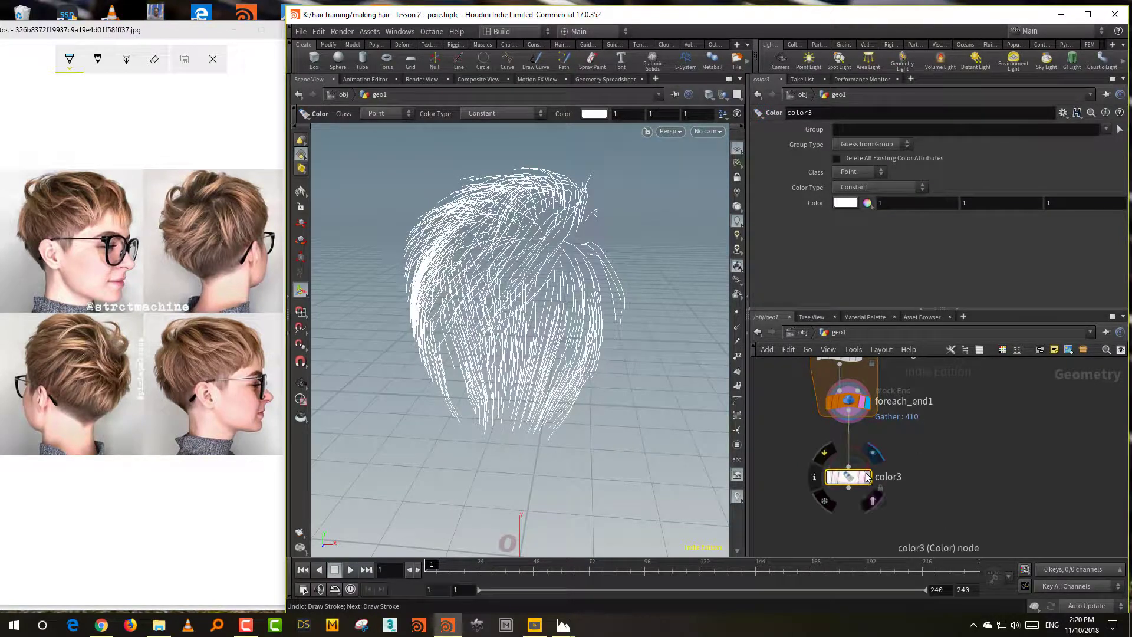
click(867, 478)
Step: Set color3's color type to Ramp from Attribute and its attribute to Cd
click(878, 187)
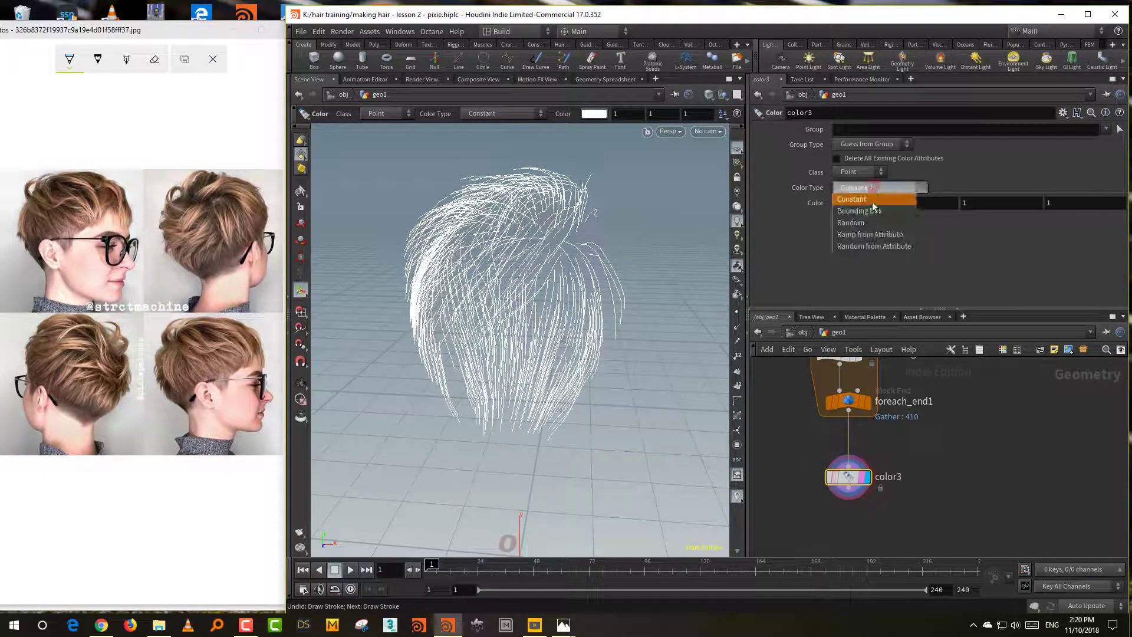
click(888, 232)
click(860, 203)
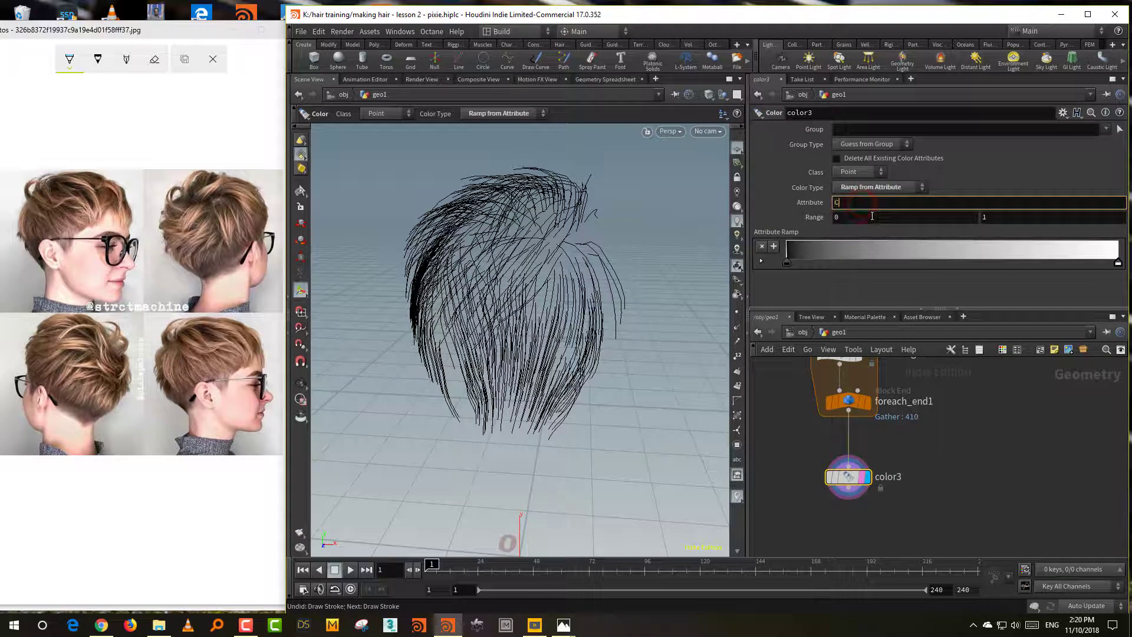
text(Cd)
key(Return)
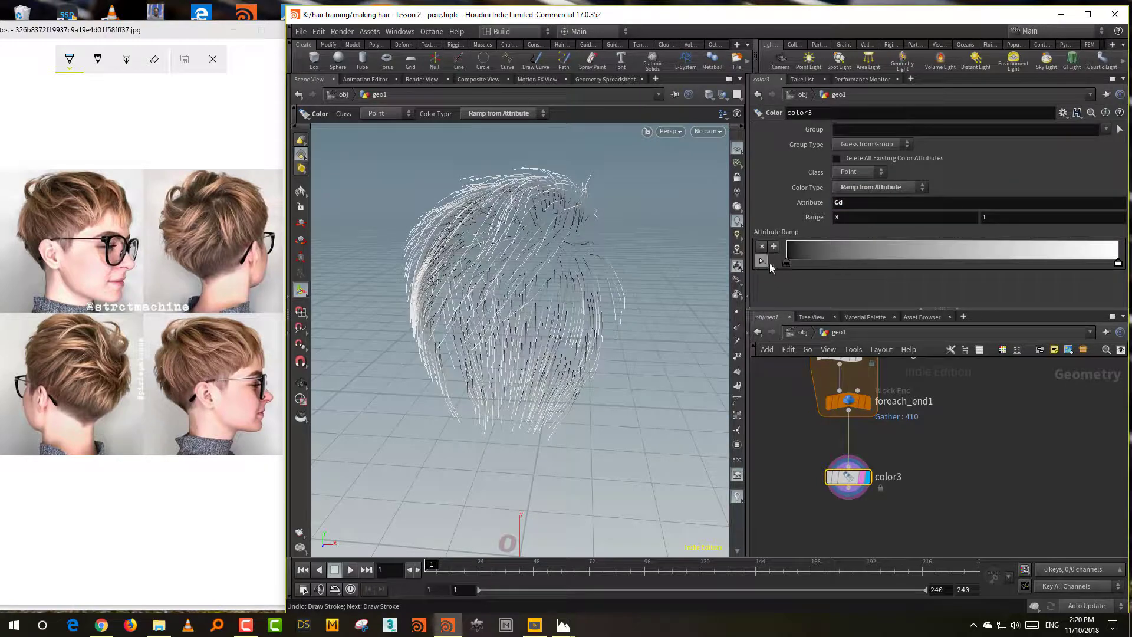
Step: Set the attribute ramp's start color to dark brown with hue 12, saturation 0.976 and value about 0.163
double_click(788, 265)
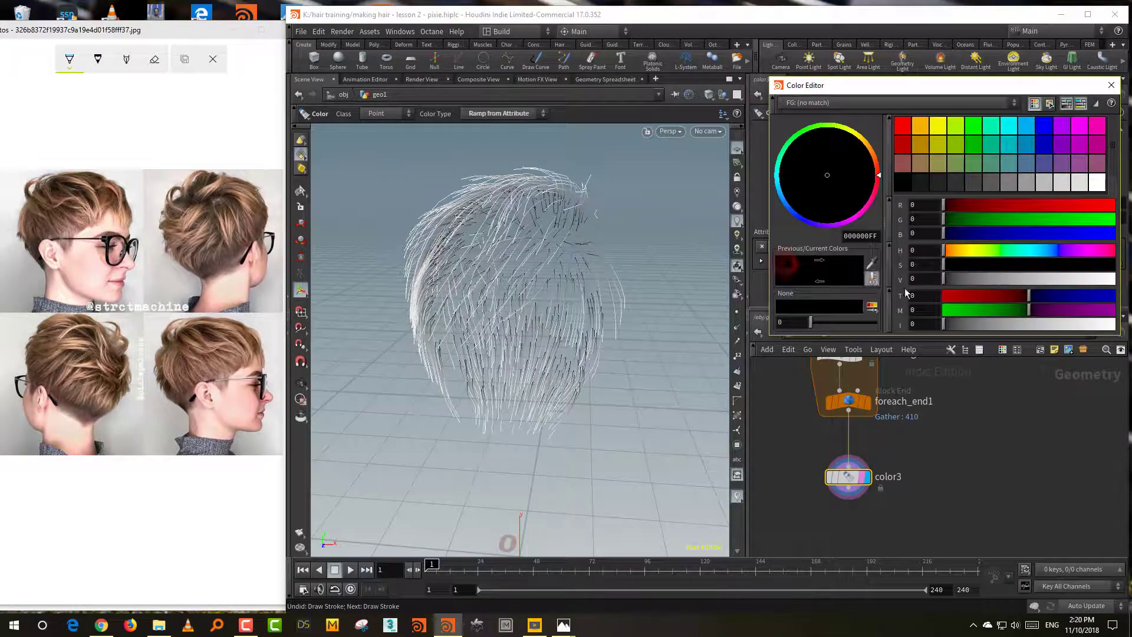
click(954, 251)
drag(1012, 264, 973, 281)
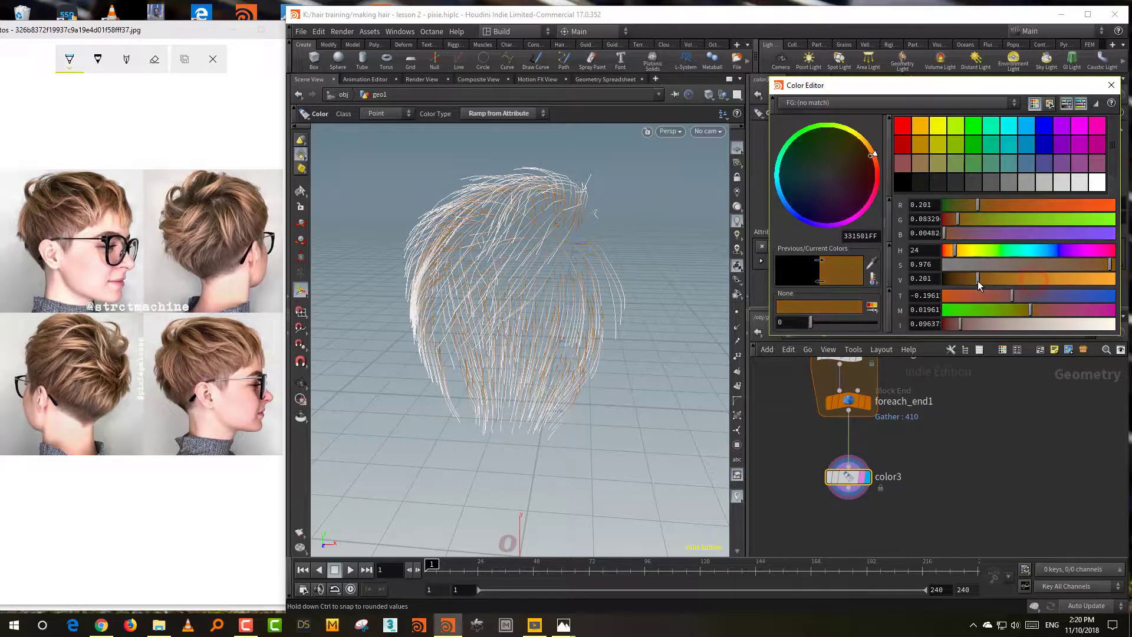
click(950, 250)
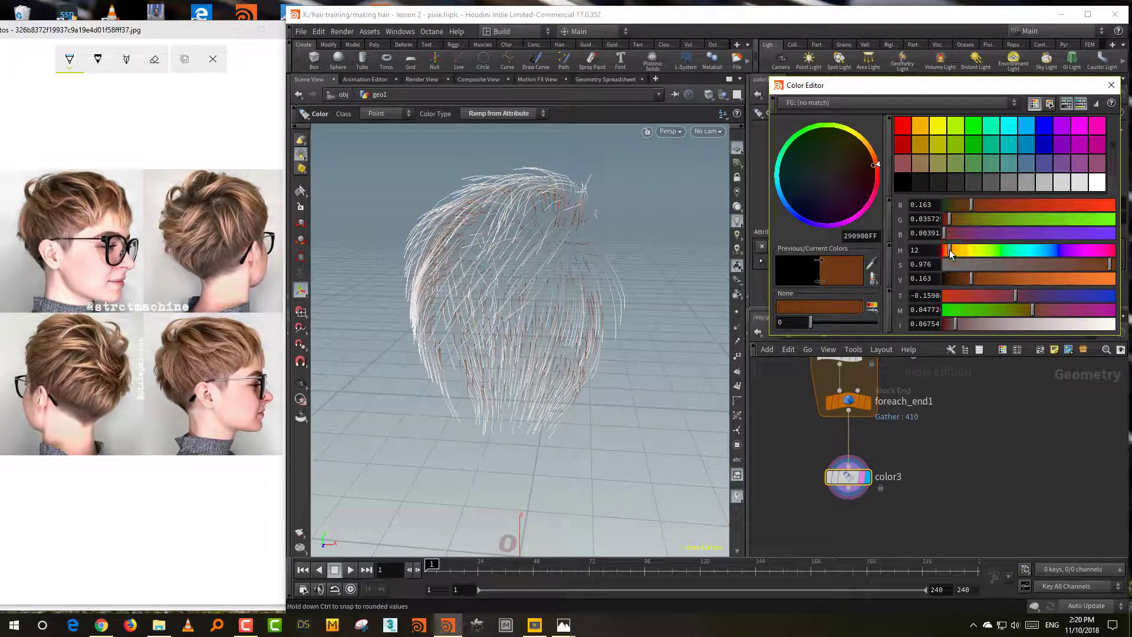
click(1113, 86)
Step: Set the attribute ramp's end color to a light peach with a hue of about 21
mouse_move(1070, 268)
mouse_down()
mouse_move(1037, 268)
mouse_move(1087, 278)
mouse_up()
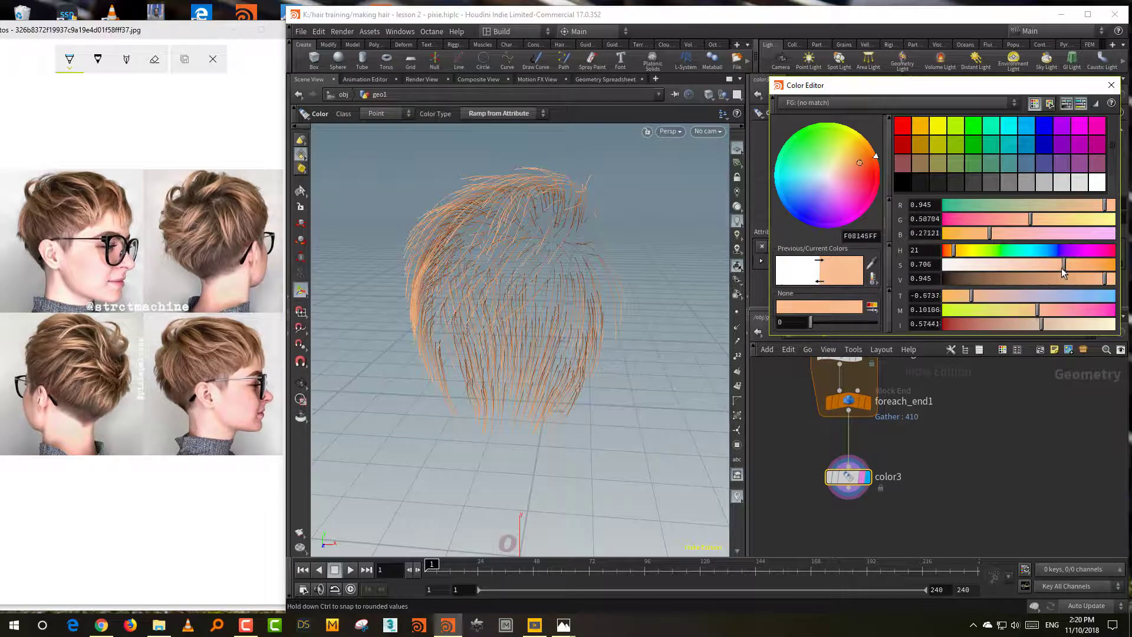
click(1112, 85)
alt+drag(633, 395, 611, 357)
key(Return)
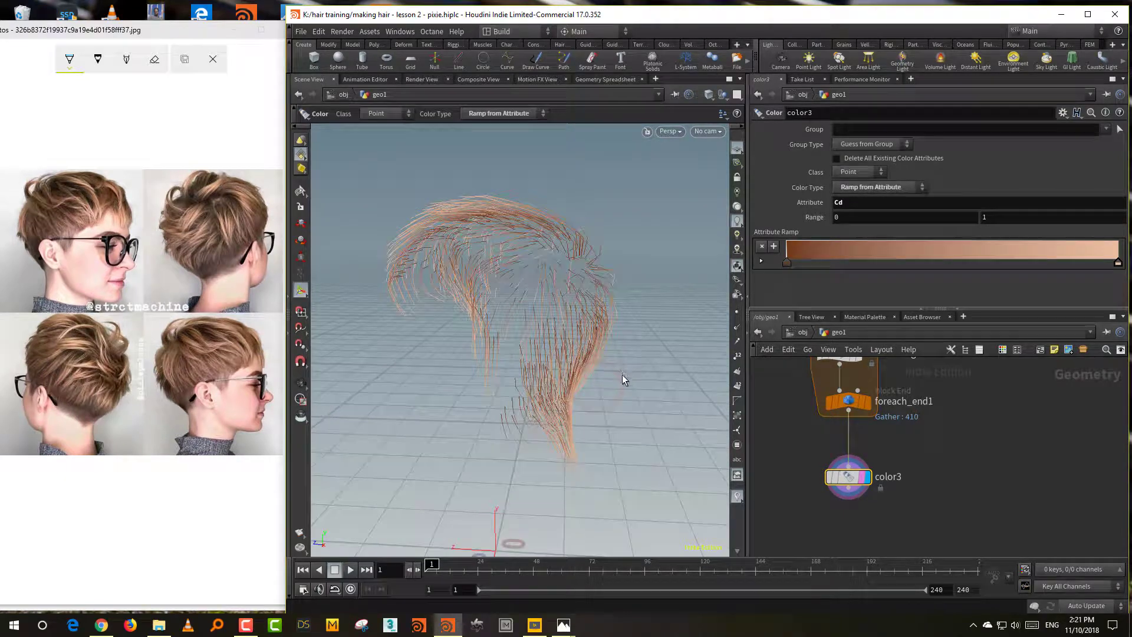
Step: Set the scene's antialias samples to 16x in the viewport display options
key(d)
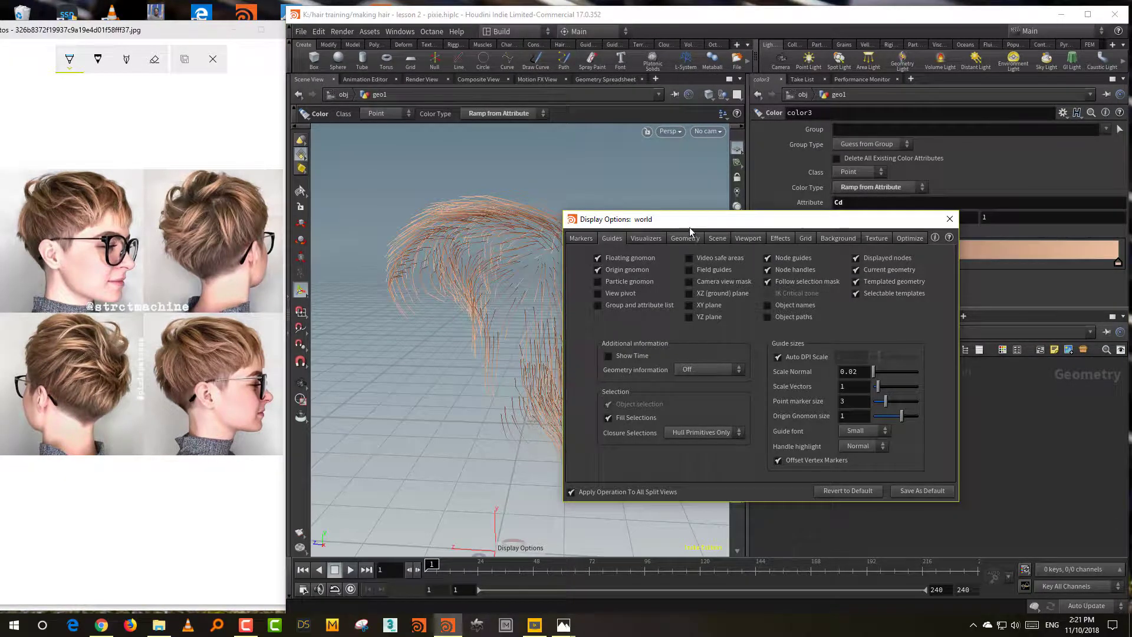
drag(691, 230, 763, 227)
click(820, 233)
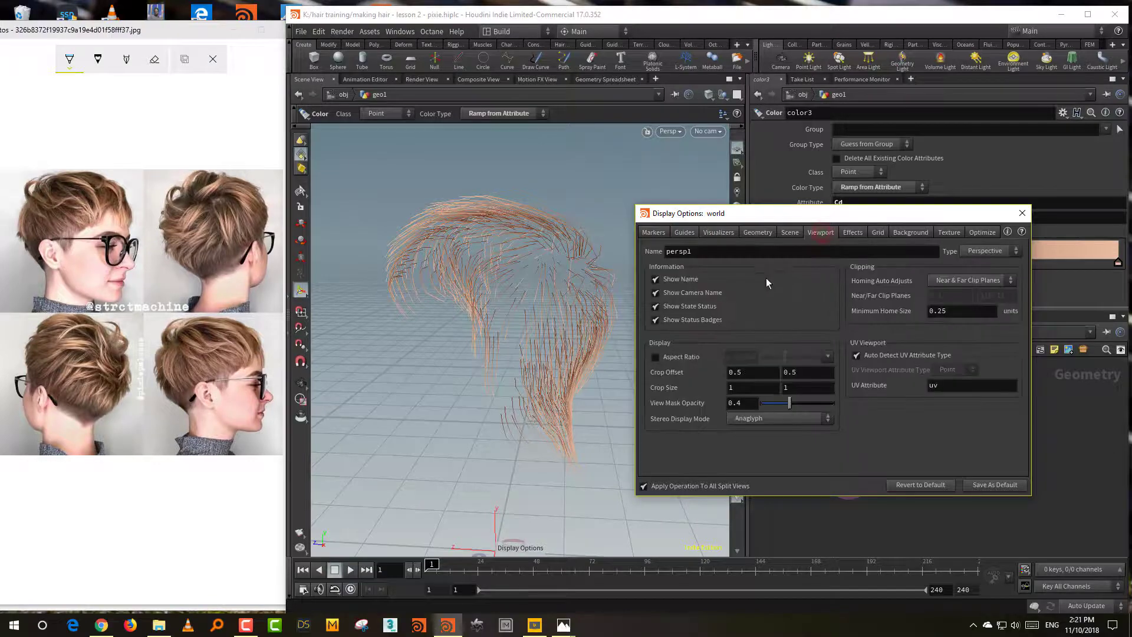
click(790, 233)
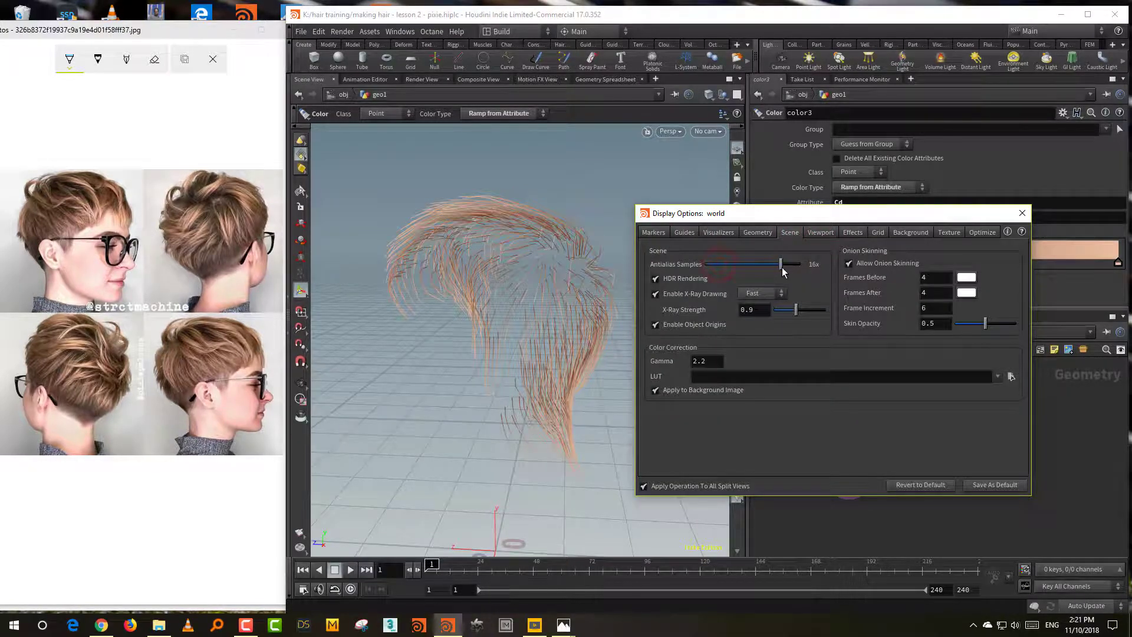
click(1022, 213)
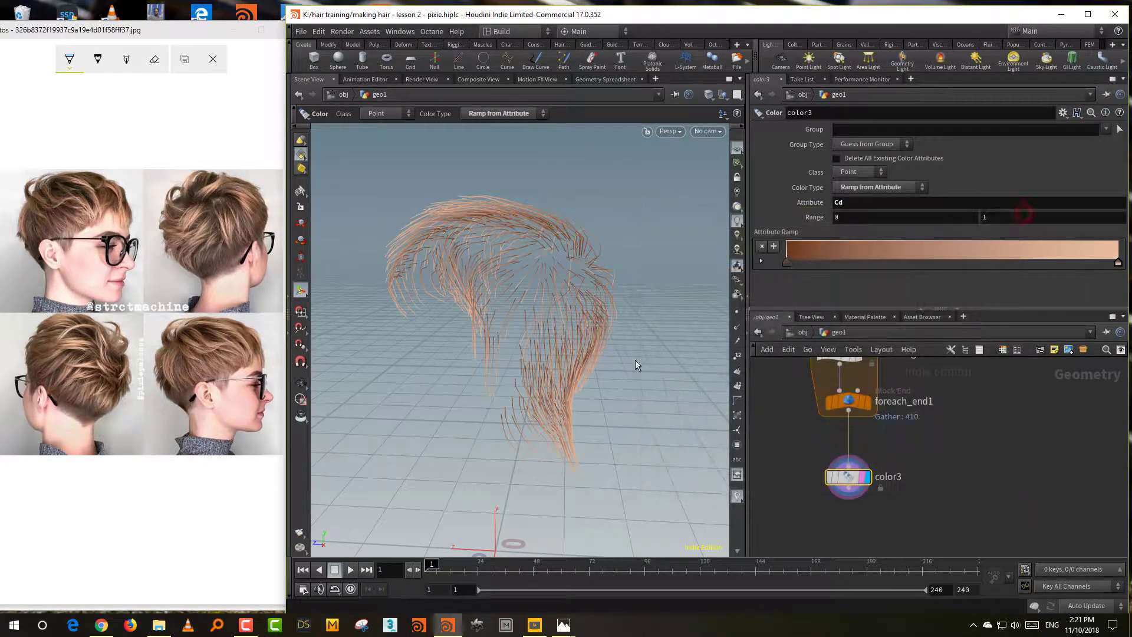
Step: Enlarge the network area and add a Guide Collide With VDB node below color3
key(Escape)
drag(635, 360, 472, 396)
key(Return)
middle_drag(976, 487, 973, 466)
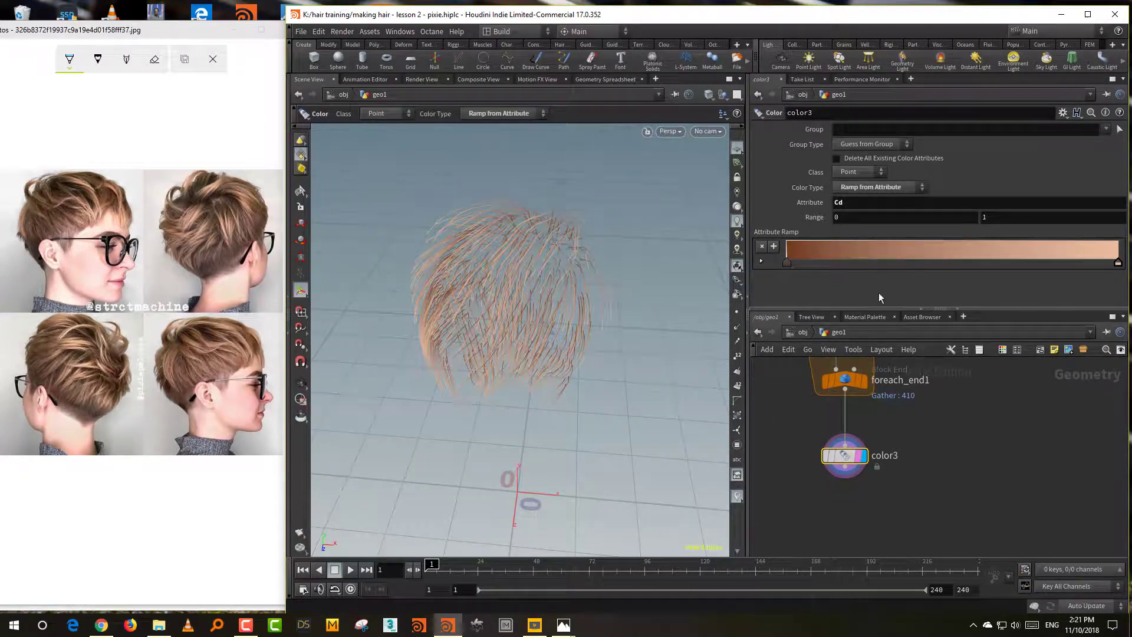
drag(882, 308, 883, 193)
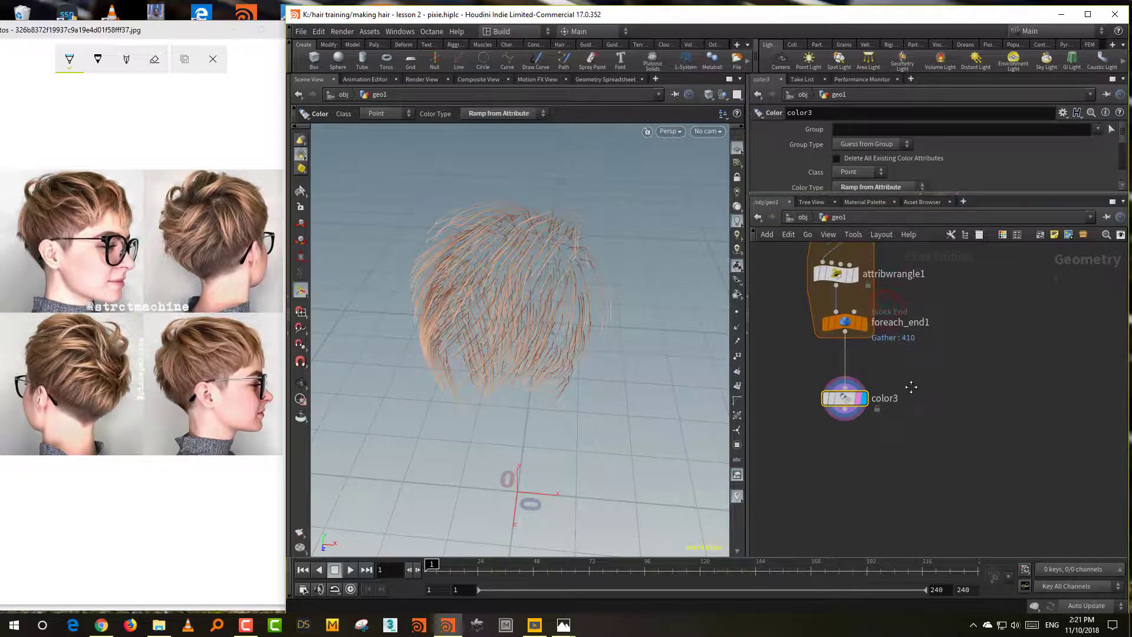
key(Tab)
text(gu)
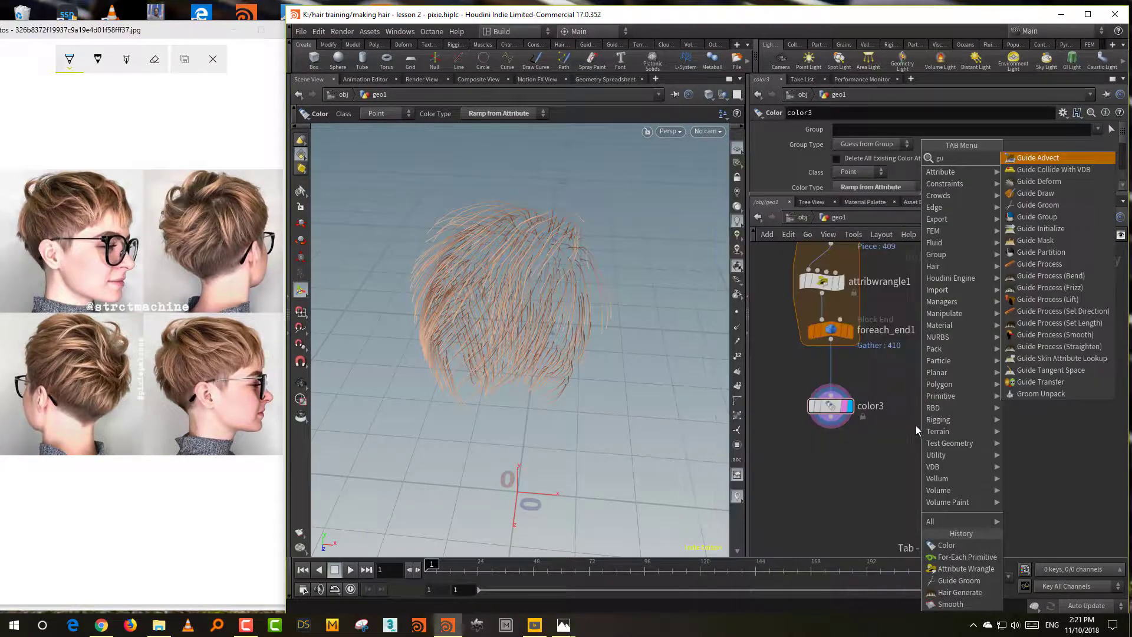
click(1062, 169)
click(914, 486)
middle_drag(923, 416, 899, 423)
scroll(902, 429, down, 3)
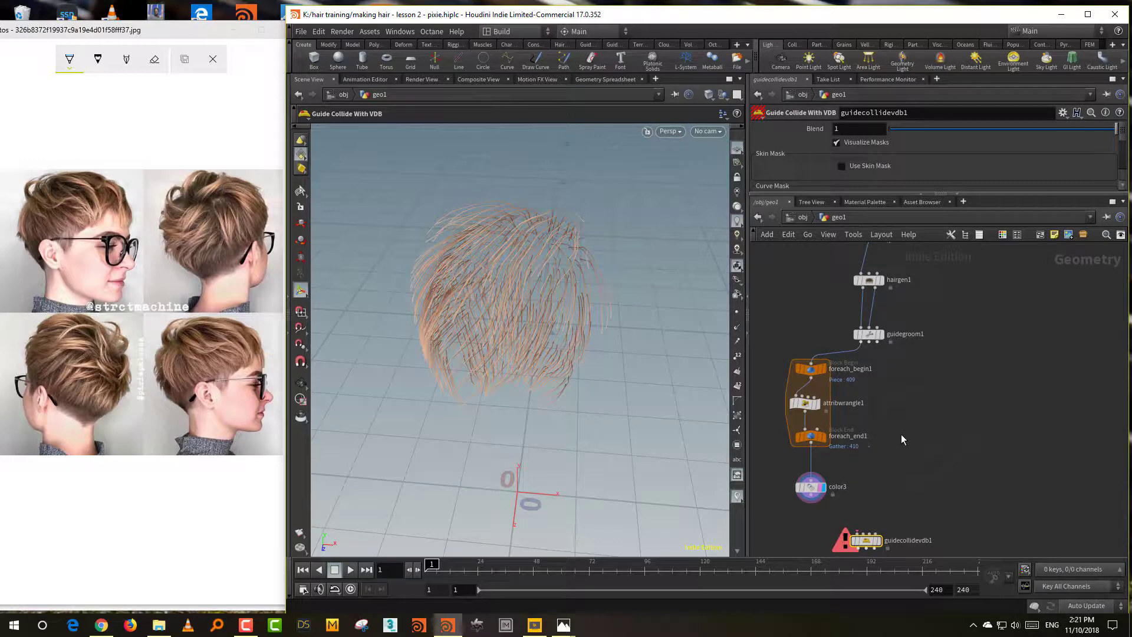
scroll(877, 468, up, 2)
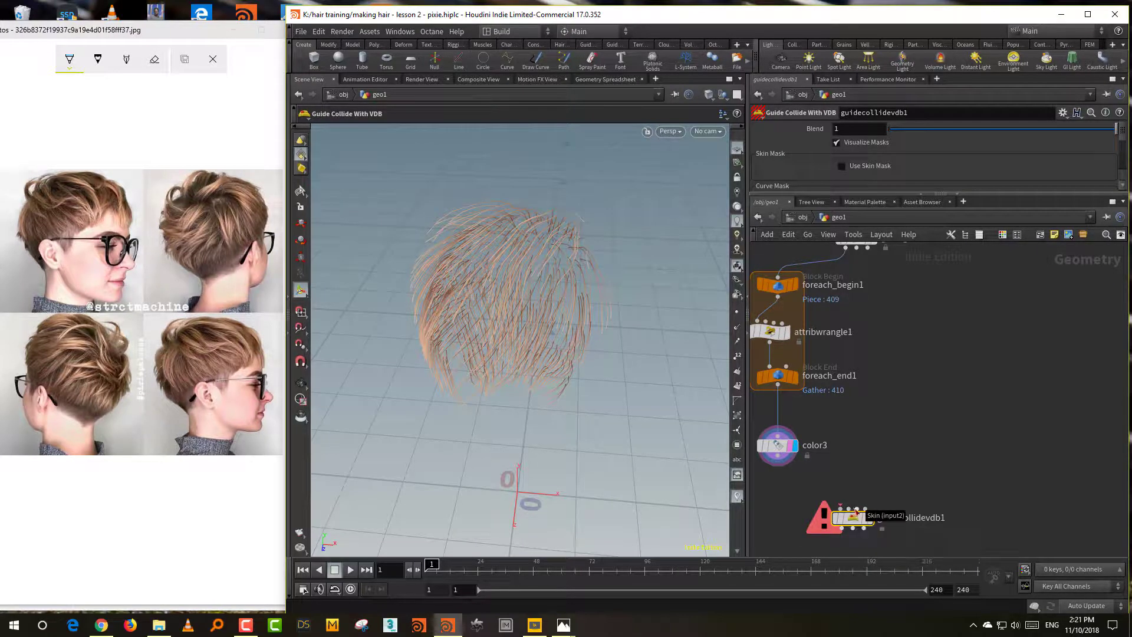
Step: Add a VDB from Polygons node and wire guidegroom1's skin output into it
key(Tab)
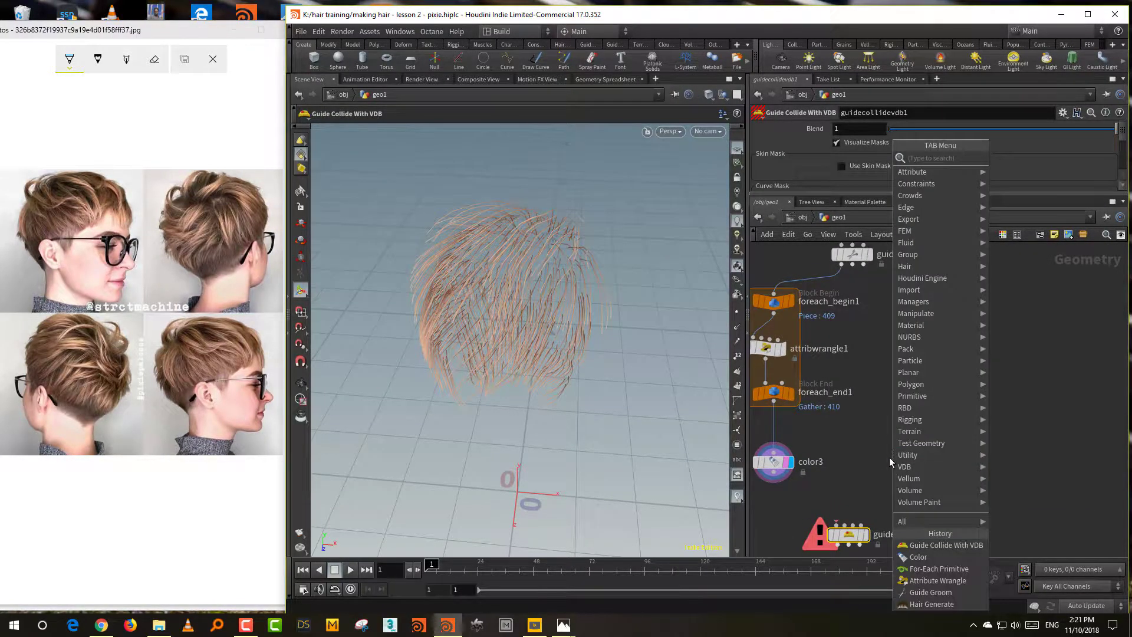
text(vdbfr)
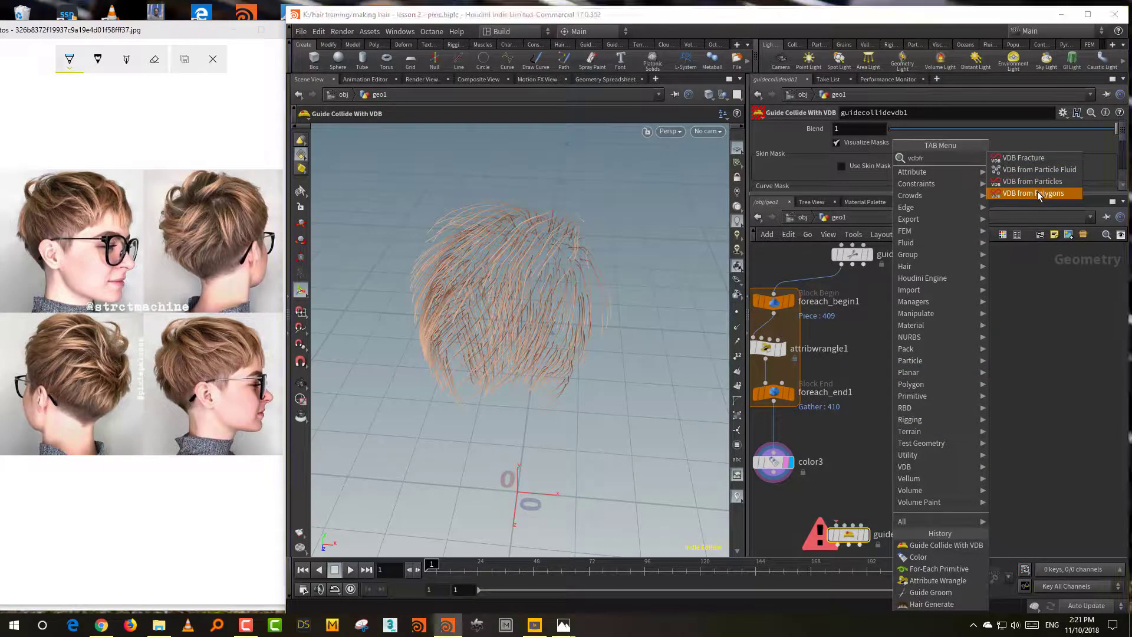
click(1034, 192)
click(911, 408)
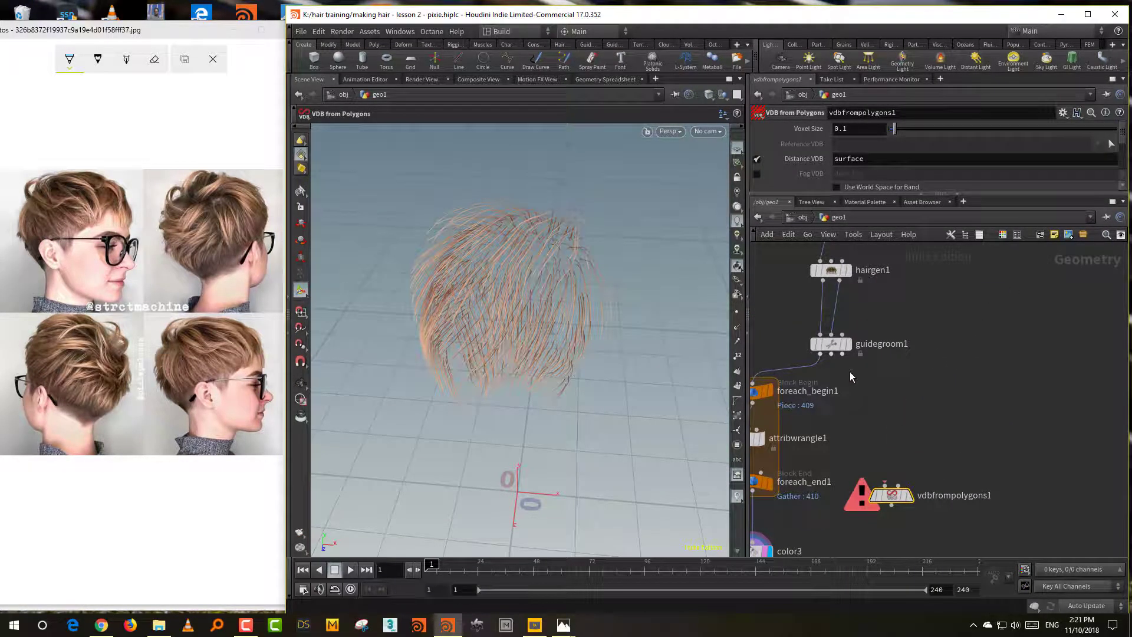
click(831, 354)
click(894, 475)
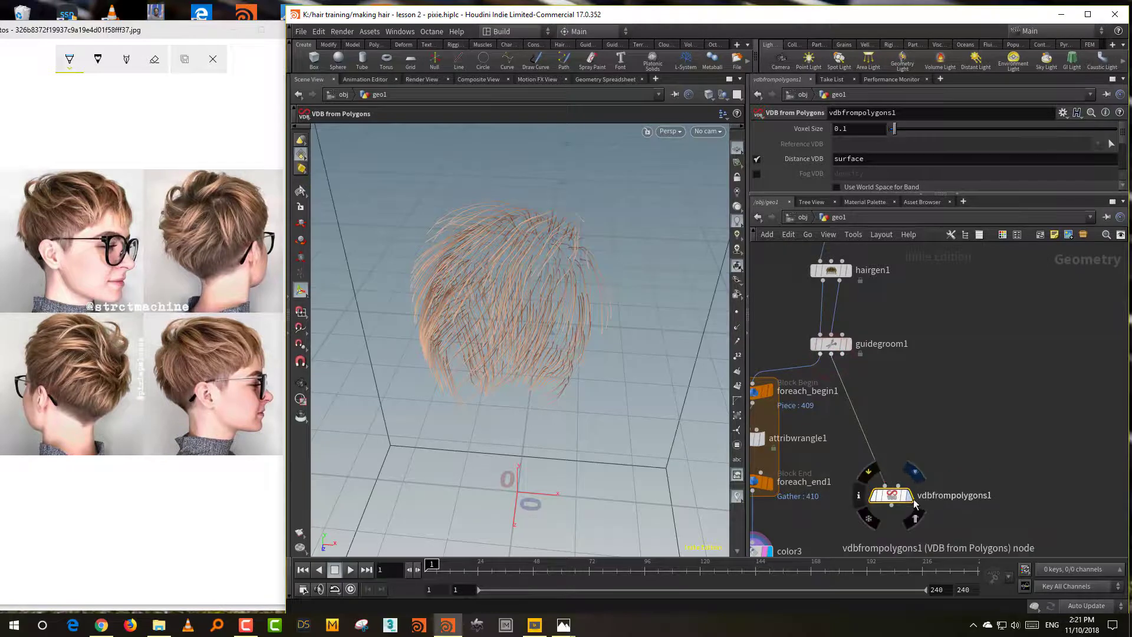
Step: Display the VDB from Polygons result and set its voxel size to 0.02
click(838, 129)
text(02)
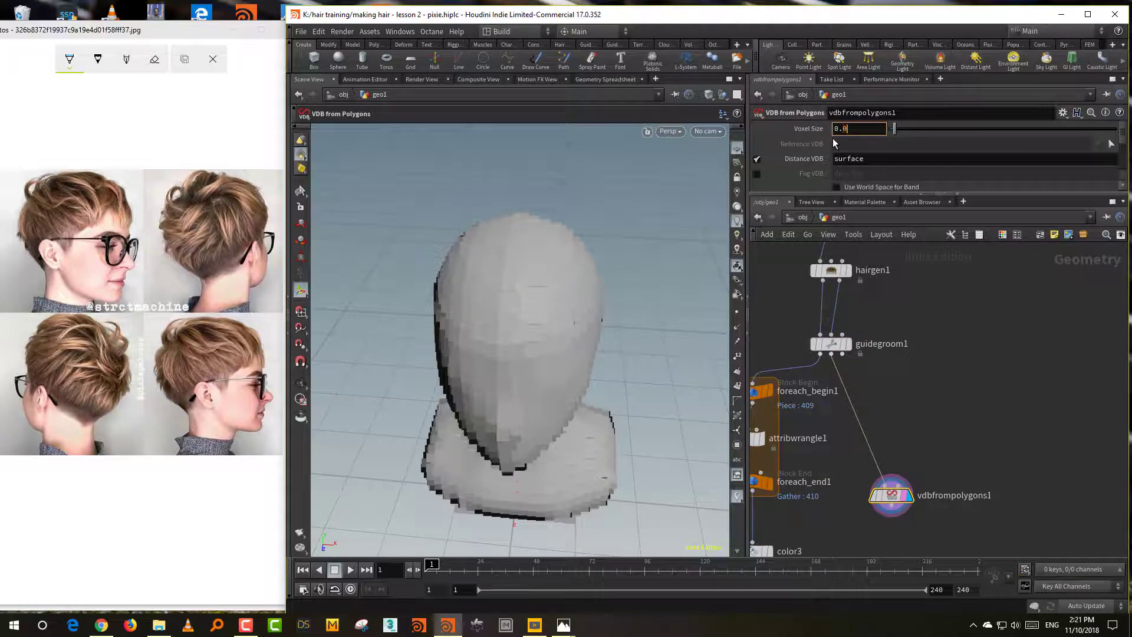
key(Return)
middle_drag(956, 446, 978, 363)
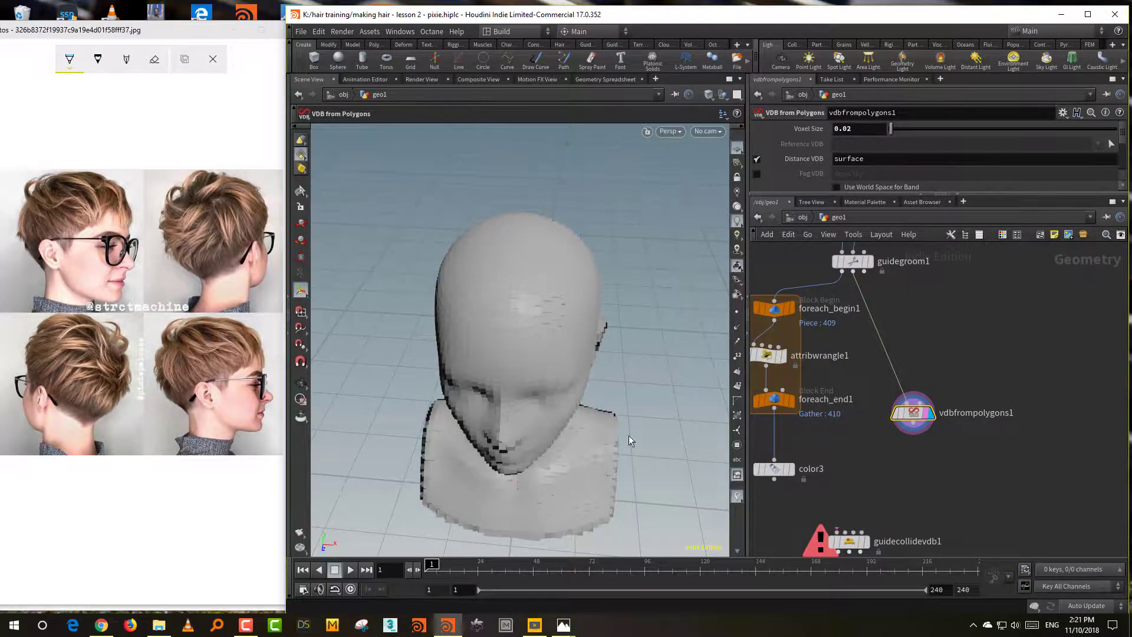
alt+drag(624, 444, 617, 383)
alt+right_drag(618, 390, 603, 412)
alt+drag(606, 408, 640, 420)
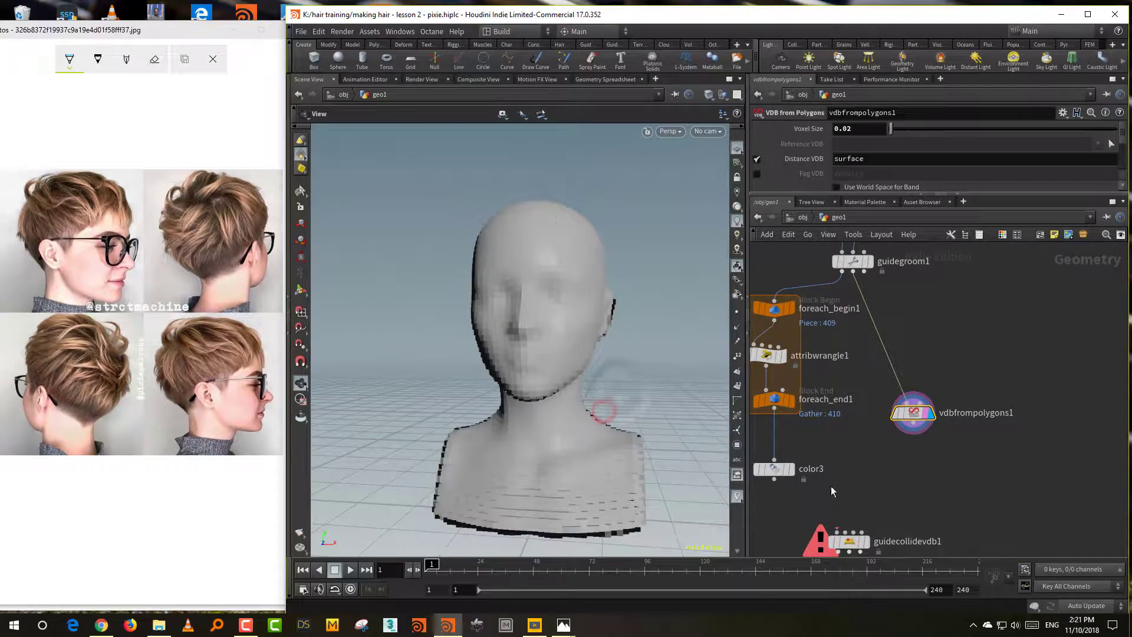
Step: Wire color3, guidegroom1's skin output and vdbfrompolygons1 into guidecollidevdb1 and display the collision node
middle_drag(790, 497, 802, 447)
drag(787, 431, 830, 474)
mouse_move(873, 408)
middle_down()
mouse_move(862, 464)
mouse_move(862, 411)
middle_up()
click(849, 287)
middle_drag(843, 481, 846, 426)
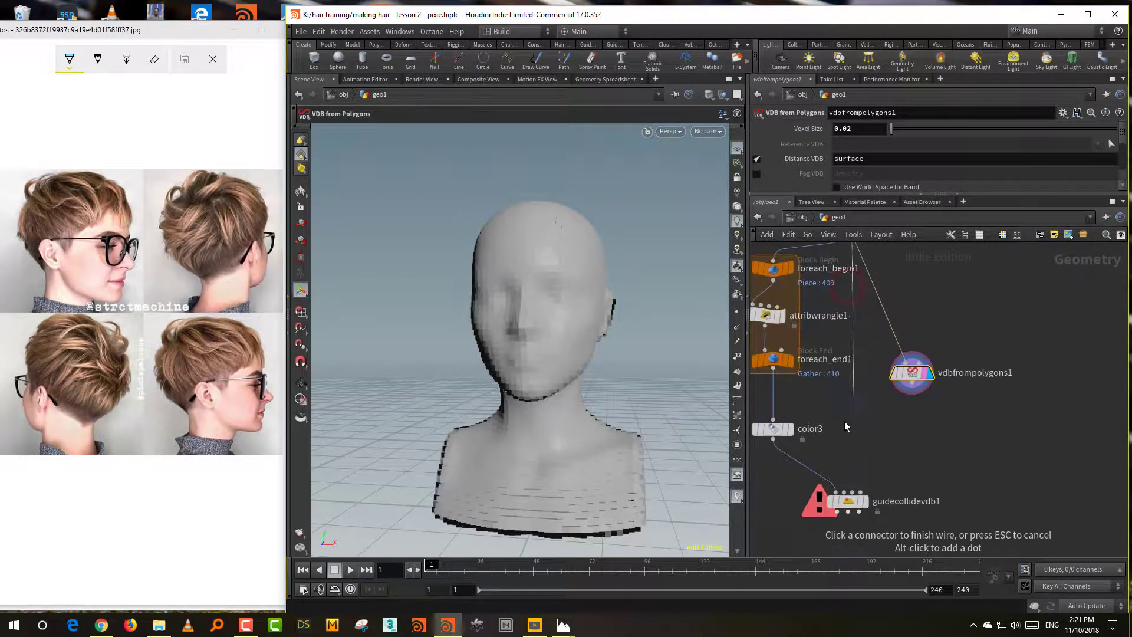
click(843, 478)
drag(912, 391, 857, 492)
click(906, 475)
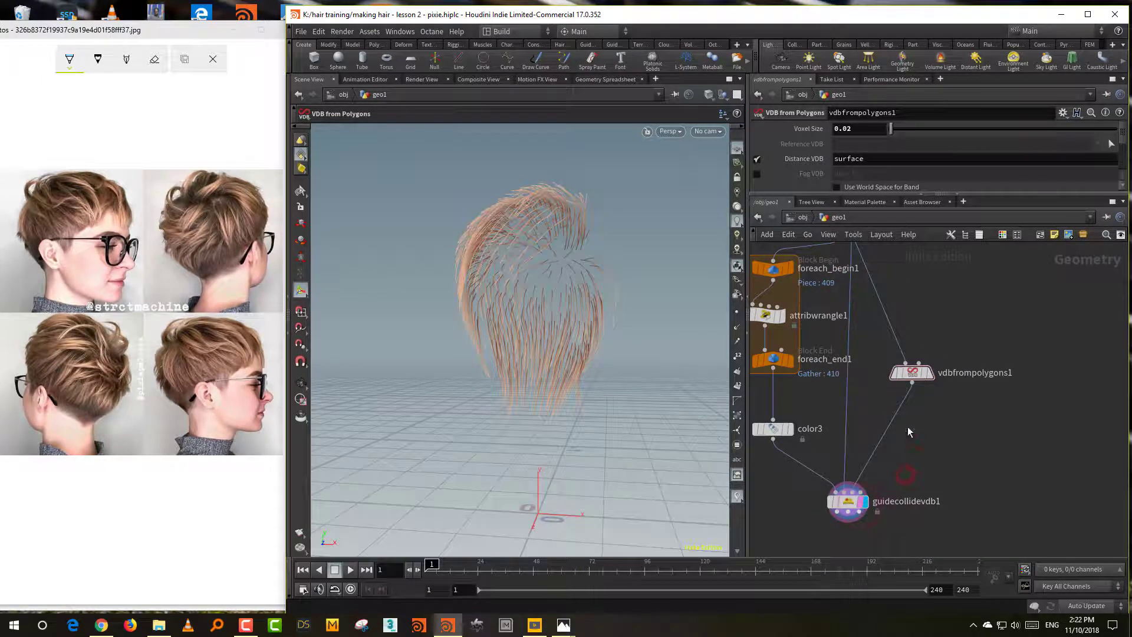
Step: Set guidecollidevdb1's surface offset to 0.01 and its push amount to about 0.004, using an enlarged parameter area
drag(883, 200, 903, 326)
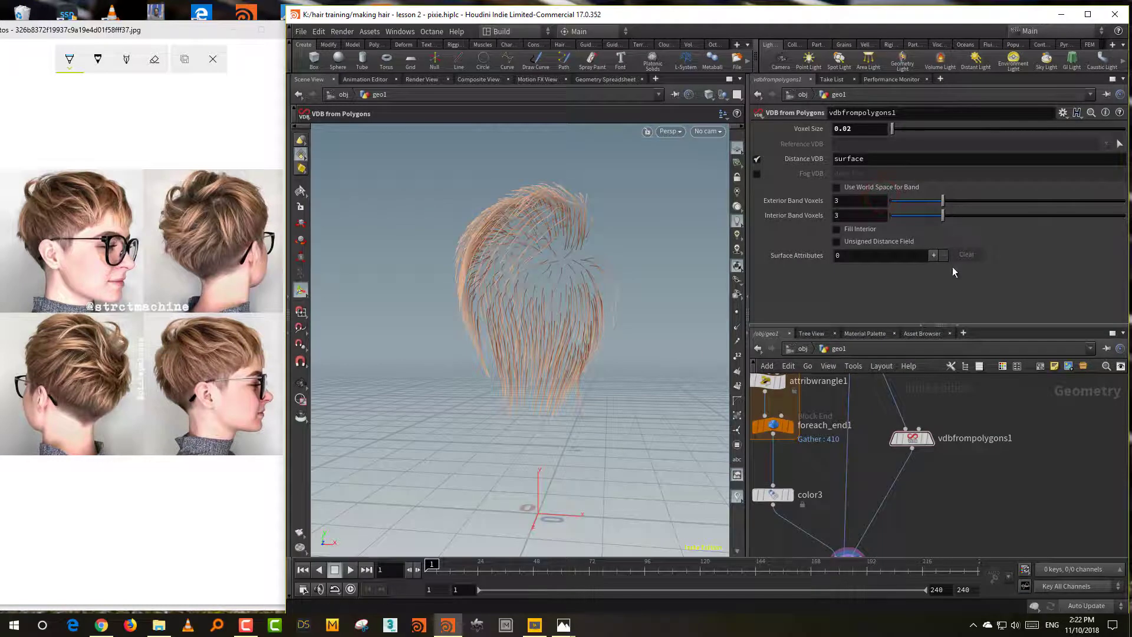
middle_drag(919, 502, 926, 450)
drag(922, 488, 807, 549)
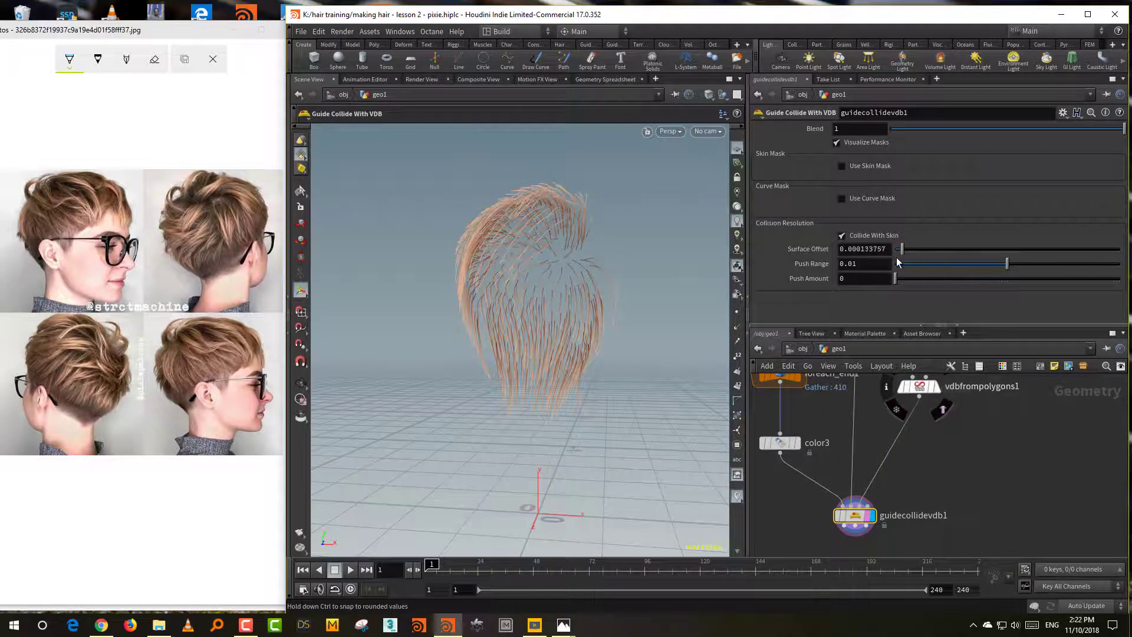
drag(1040, 260, 973, 263)
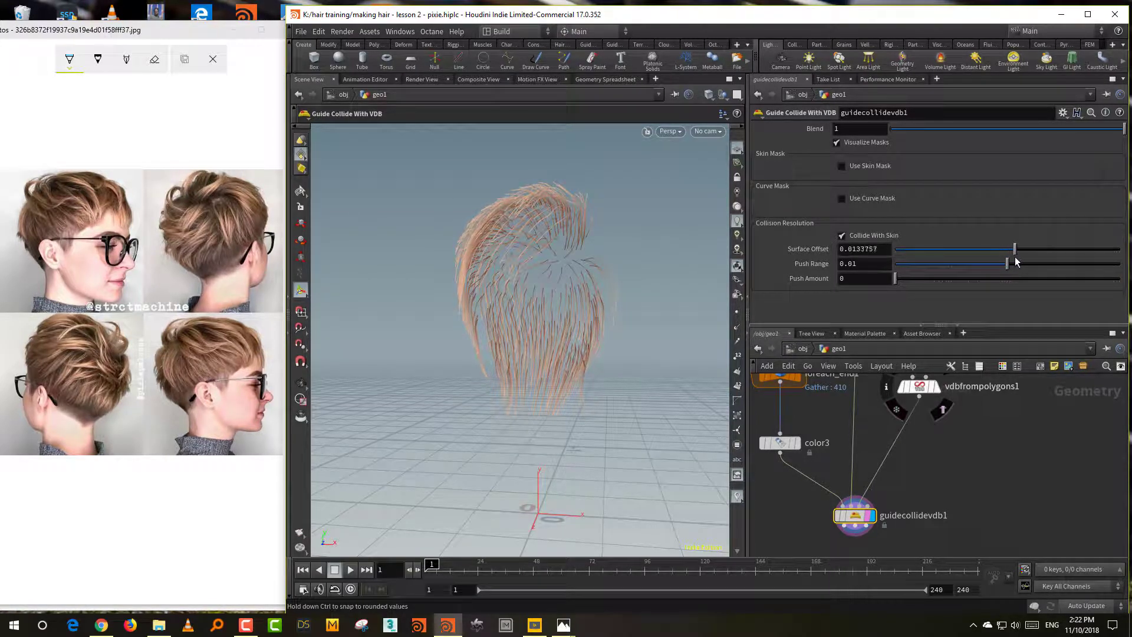
drag(1014, 257, 1007, 257)
drag(921, 278, 987, 285)
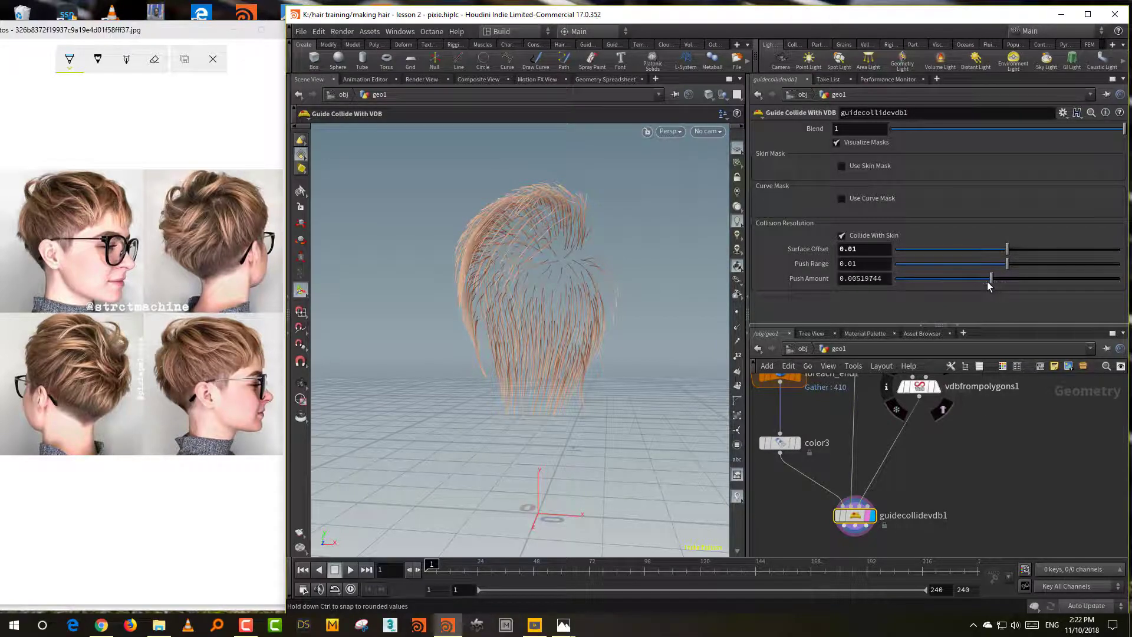
mouse_move(932, 510)
middle_down()
mouse_move(930, 450)
mouse_move(929, 518)
middle_up()
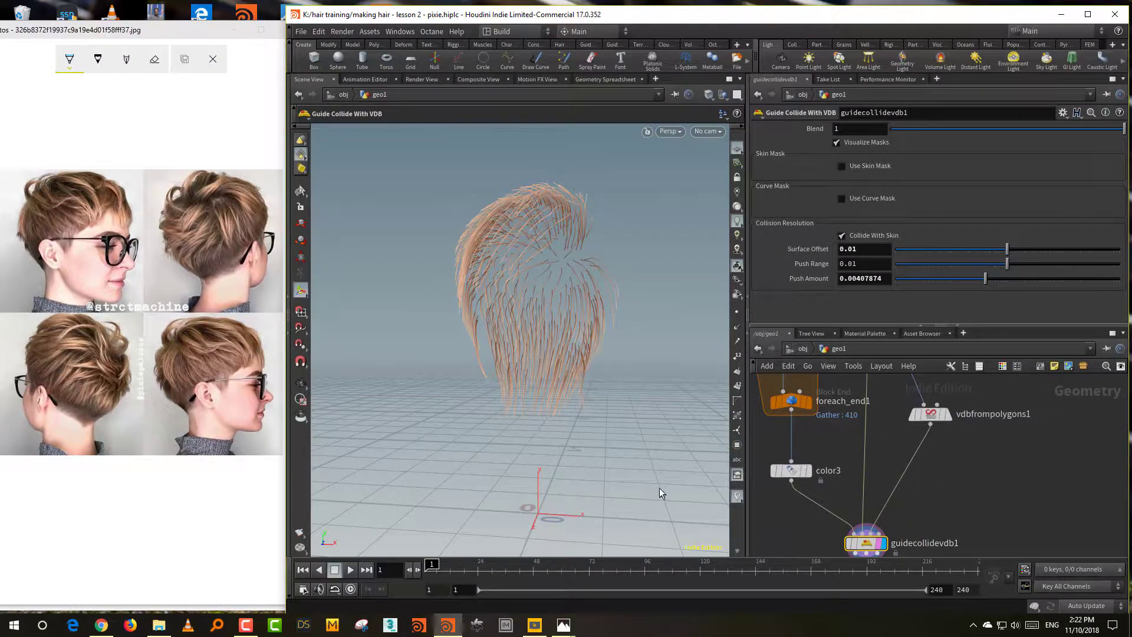
alt+drag(606, 470, 653, 468)
alt+drag(657, 437, 519, 454)
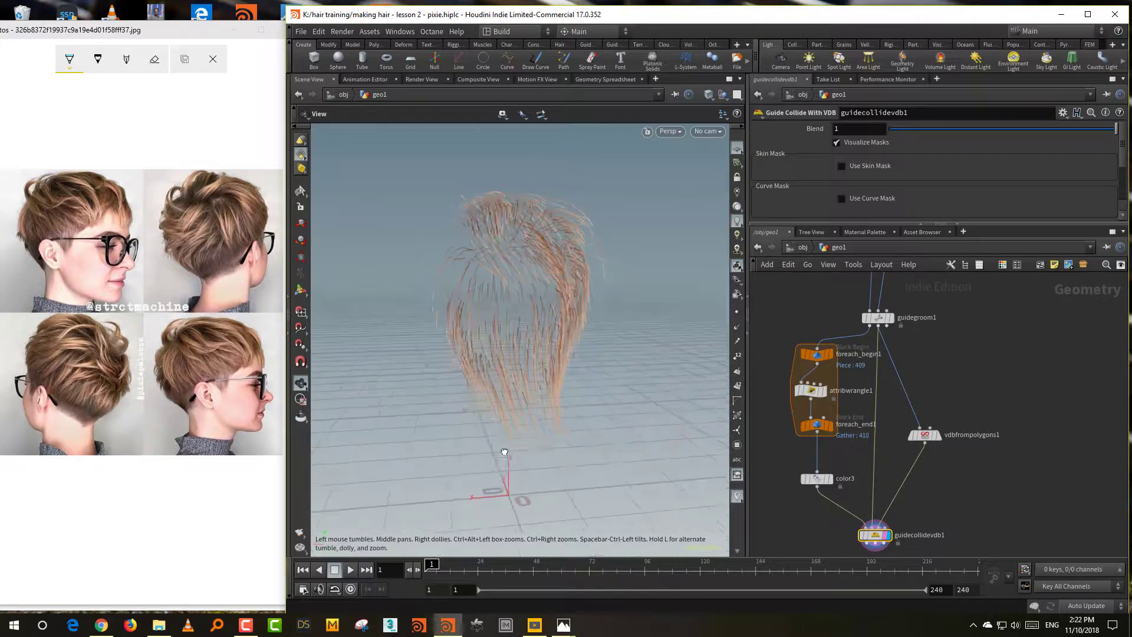
Step: Duplicate hairgen1 with its input from smooth1, set the copy's group to left, and display it
middle_drag(992, 411, 922, 509)
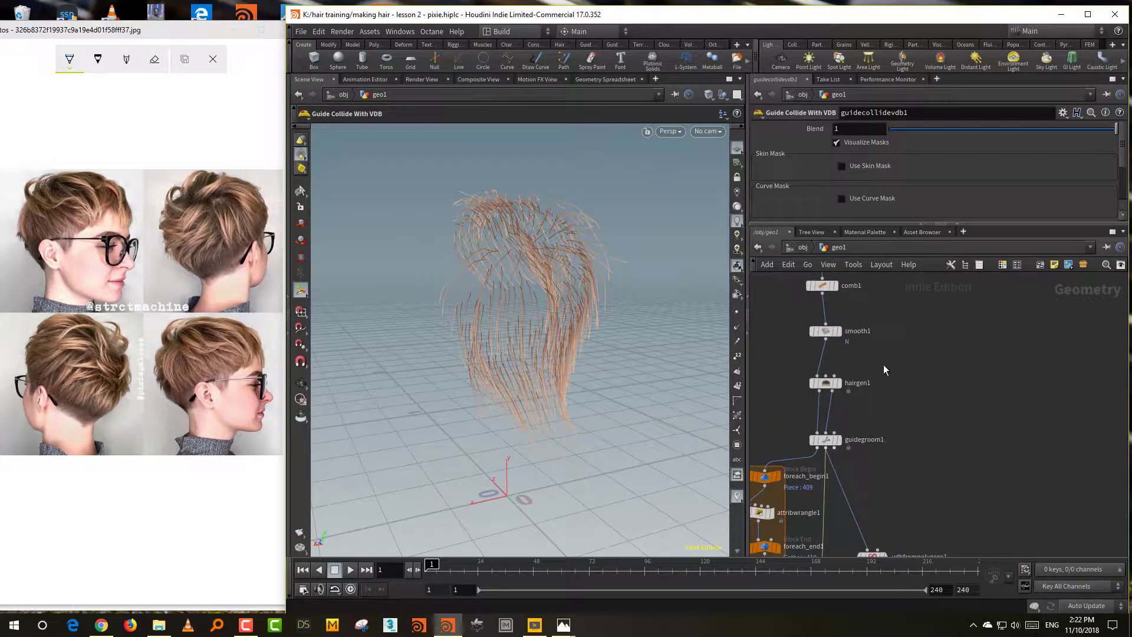
drag(847, 394, 842, 391)
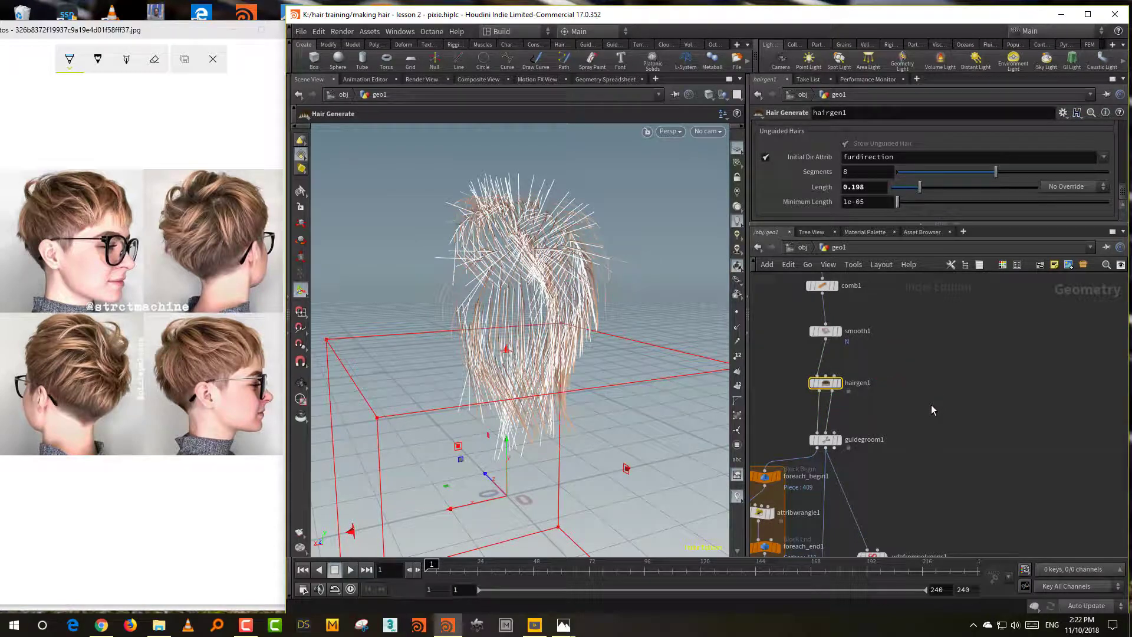
key(ctrl+v)
drag(927, 407, 979, 409)
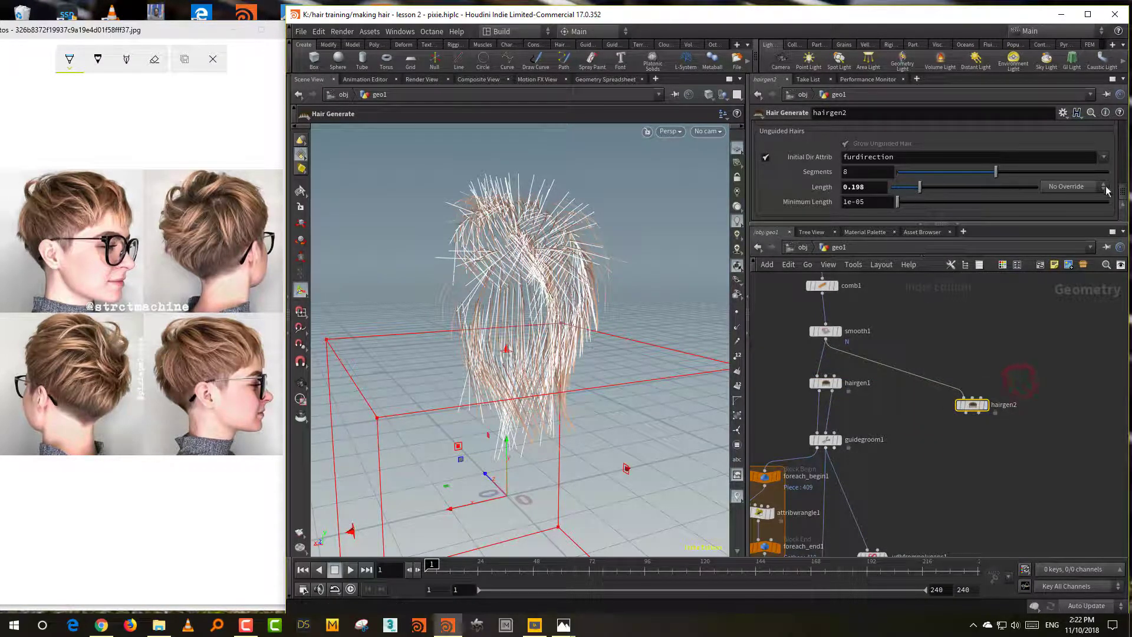
scroll(1062, 177, up, 5)
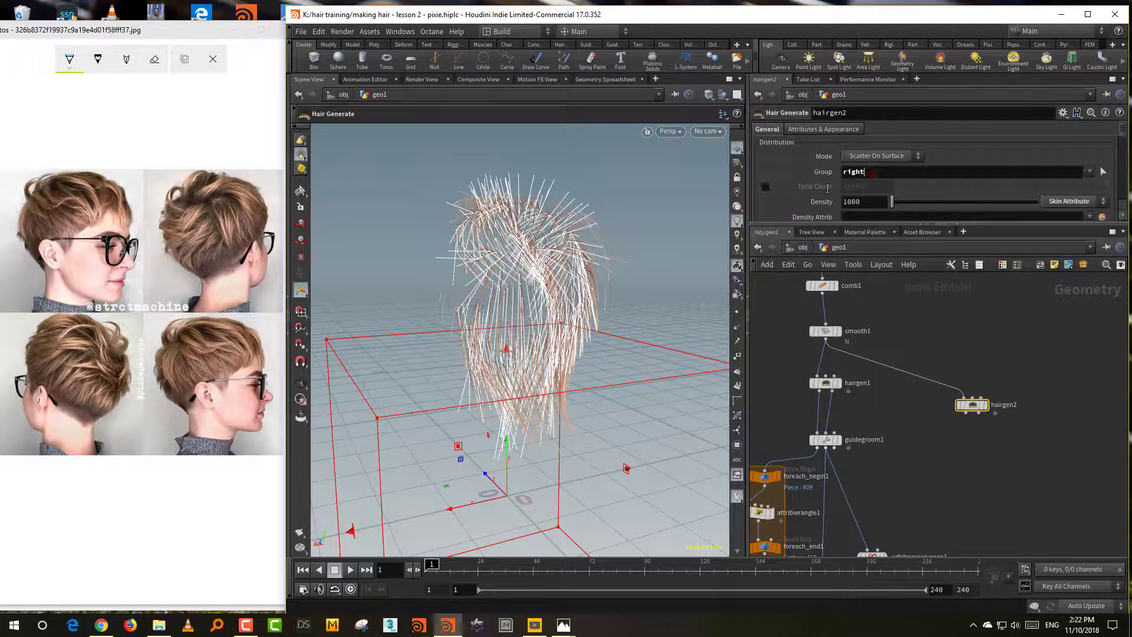
key(Return)
key(Return)
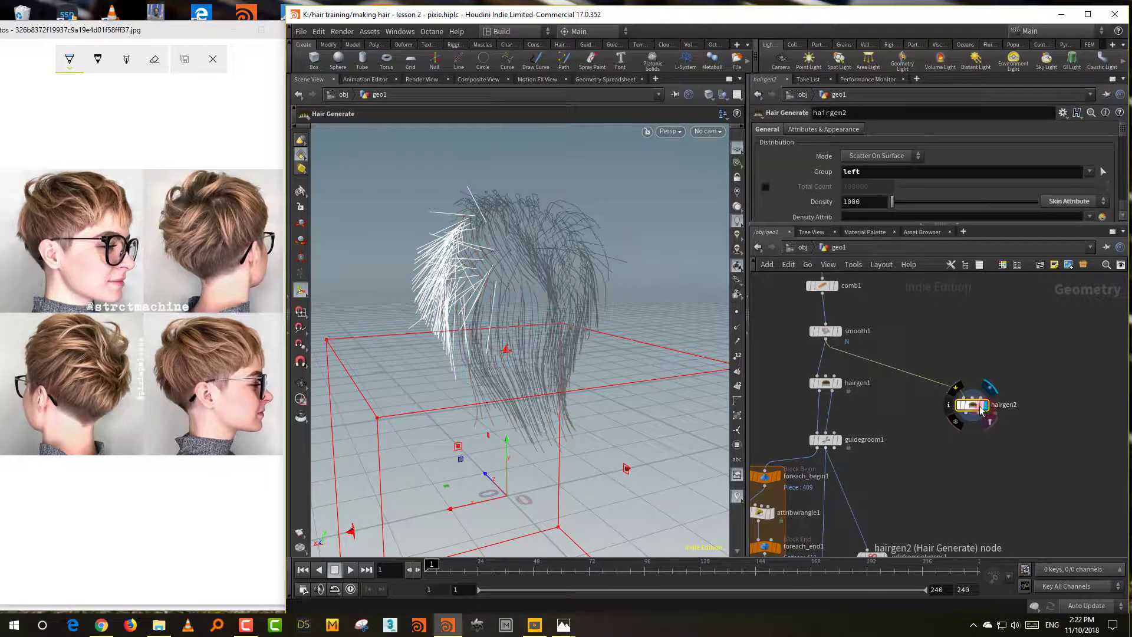
Step: Add a Guide Groom node below hairgen2 and display it for grooming
key(Tab)
text(groo)
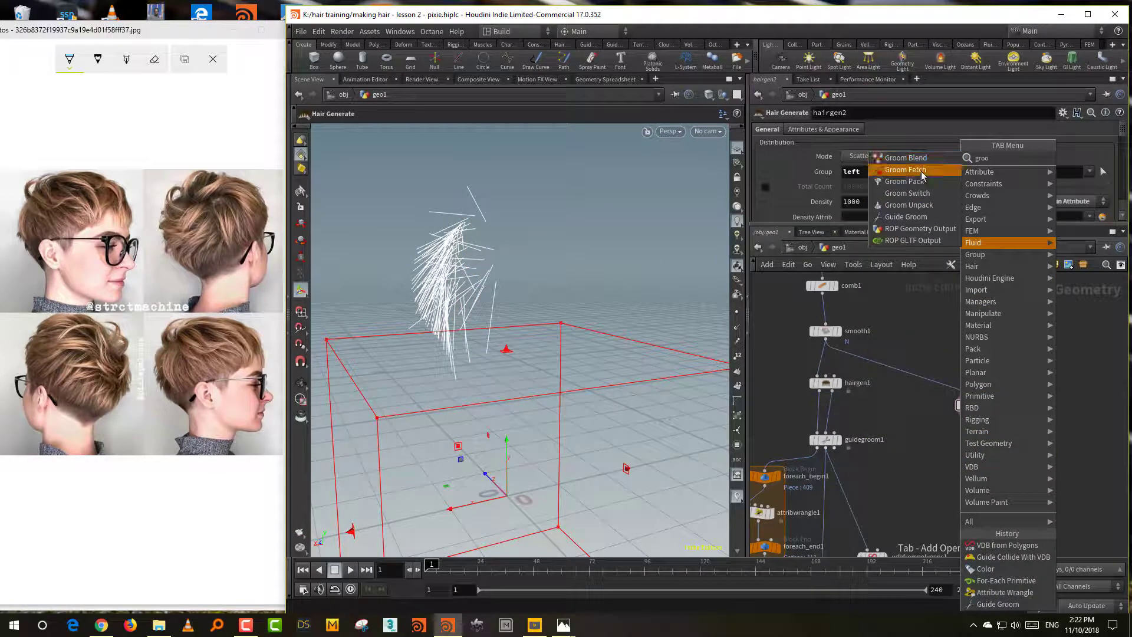
click(914, 216)
click(974, 465)
click(987, 466)
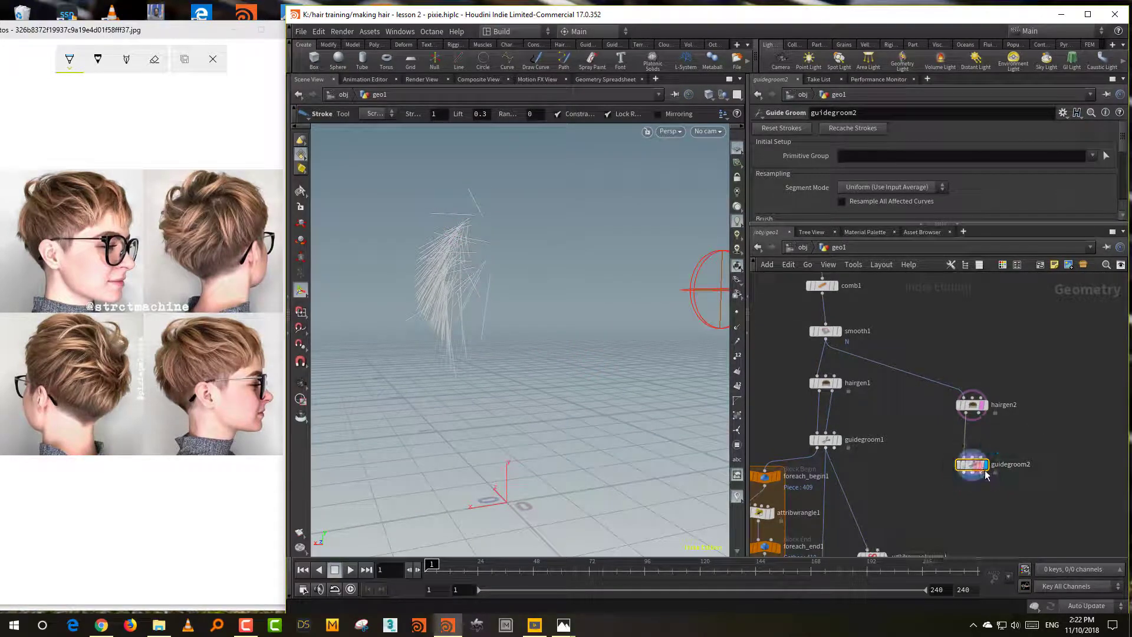
Step: Comb the left-group hair guides into a curved, downward-sweeping shape with the Screen Brush
alt+drag(413, 368, 629, 277)
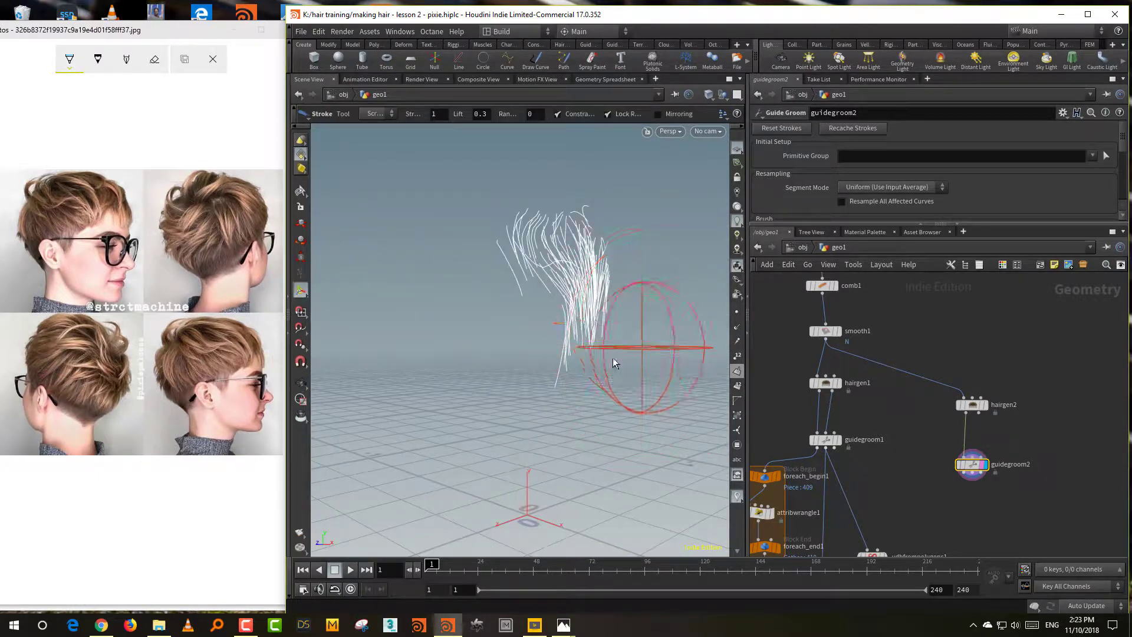
alt+drag(614, 362, 523, 283)
mouse_move(630, 293)
alt+mouse_down()
mouse_move(578, 337)
mouse_move(551, 260)
alt+mouse_up()
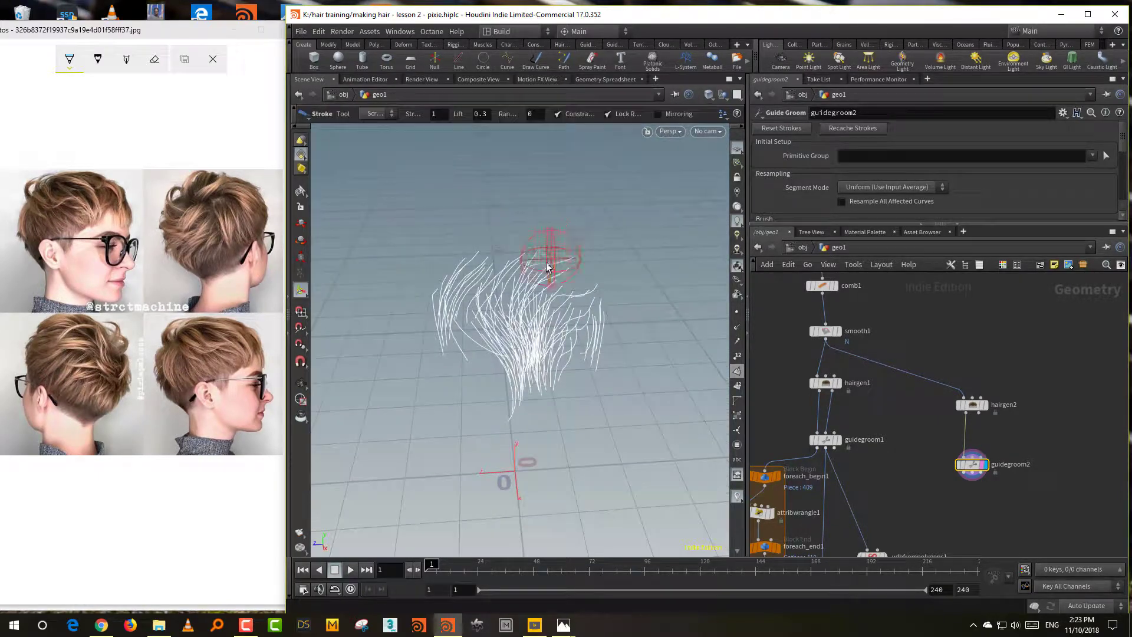
mouse_move(464, 316)
alt+mouse_down()
mouse_move(645, 308)
mouse_move(645, 318)
mouse_move(564, 352)
alt+mouse_up()
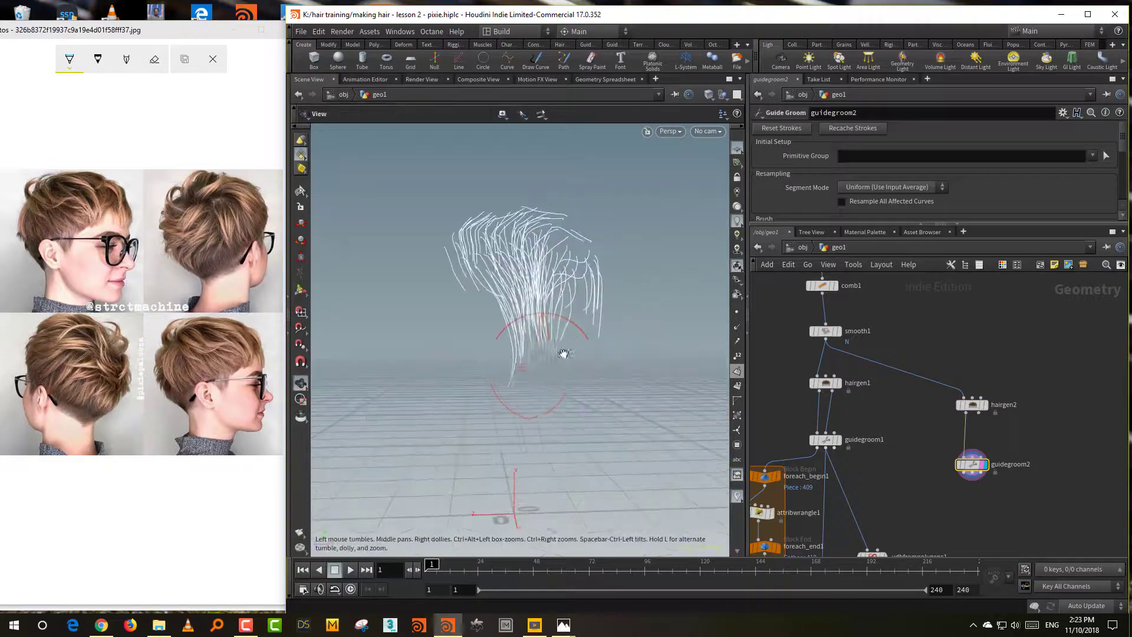
Step: Template smooth1 to show the head as reference and brush the left-side guides to follow its shape
scroll(583, 298, down, 4)
click(837, 333)
mouse_move(678, 307)
alt+mouse_down()
mouse_move(654, 283)
mouse_move(608, 319)
mouse_move(501, 266)
mouse_move(416, 348)
mouse_move(543, 374)
mouse_move(588, 261)
alt+mouse_up()
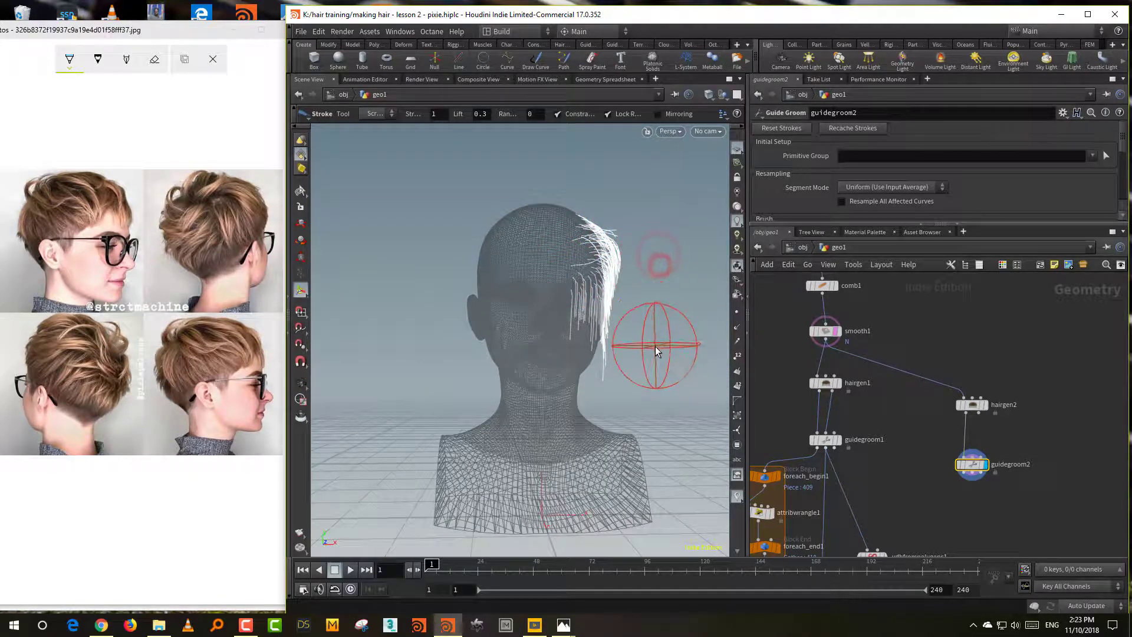
mouse_move(629, 374)
mouse_down()
mouse_move(647, 337)
mouse_move(540, 342)
mouse_up()
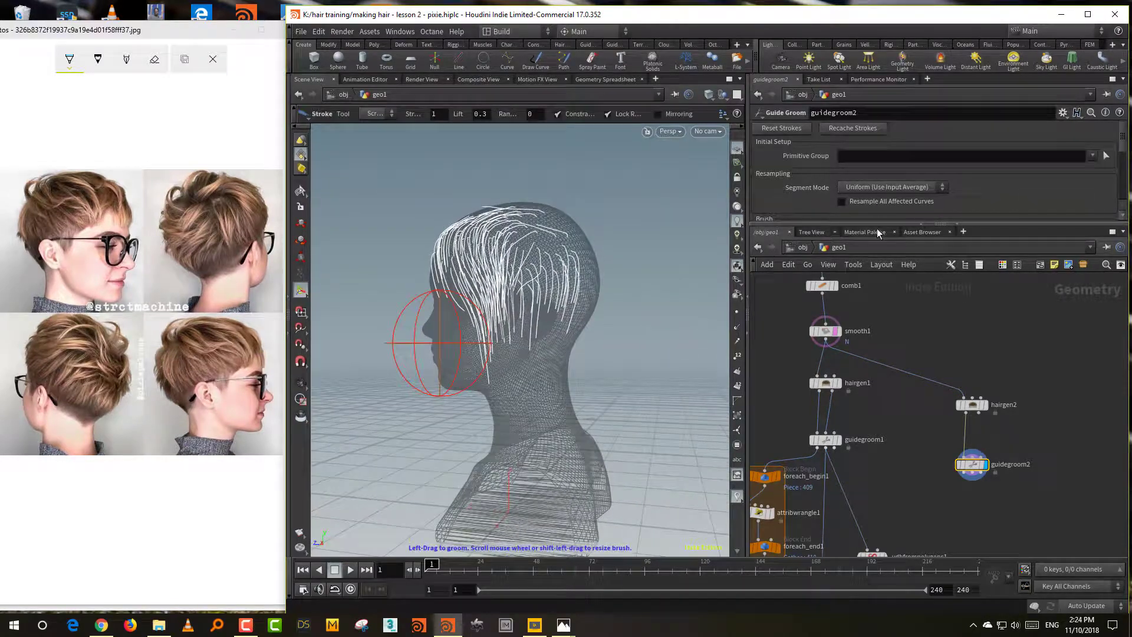
Step: Switch guidegroom2 to the Adjust Length tool with a target length of 5.23 and brush the left-side guides
drag(877, 233, 879, 358)
click(872, 233)
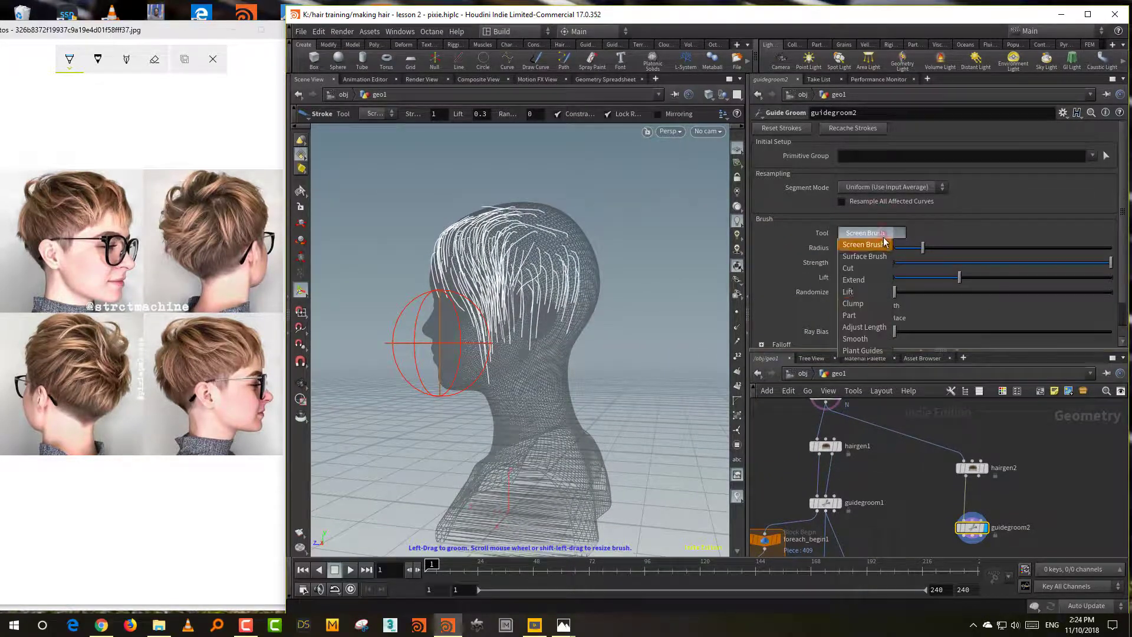
click(878, 332)
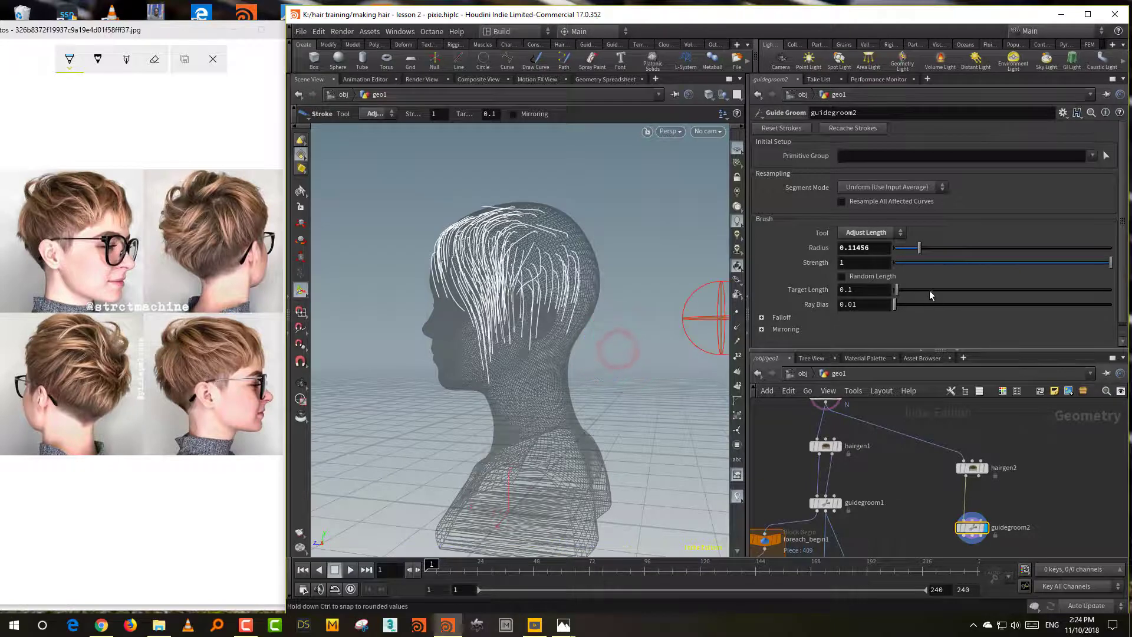
drag(1007, 290, 1008, 290)
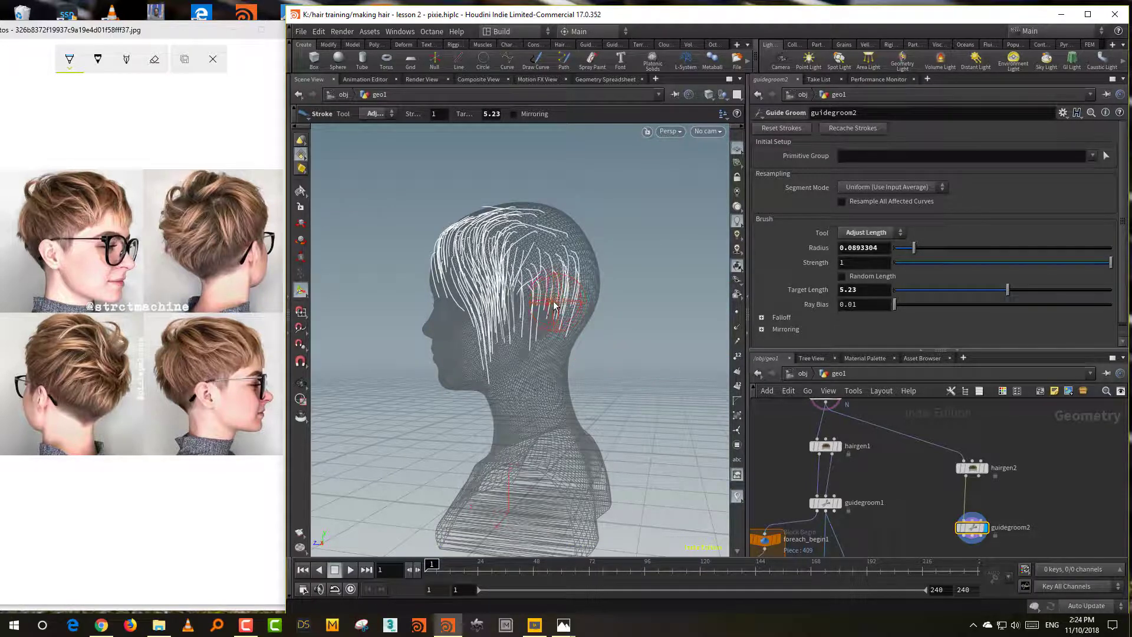
alt+drag(595, 289, 500, 279)
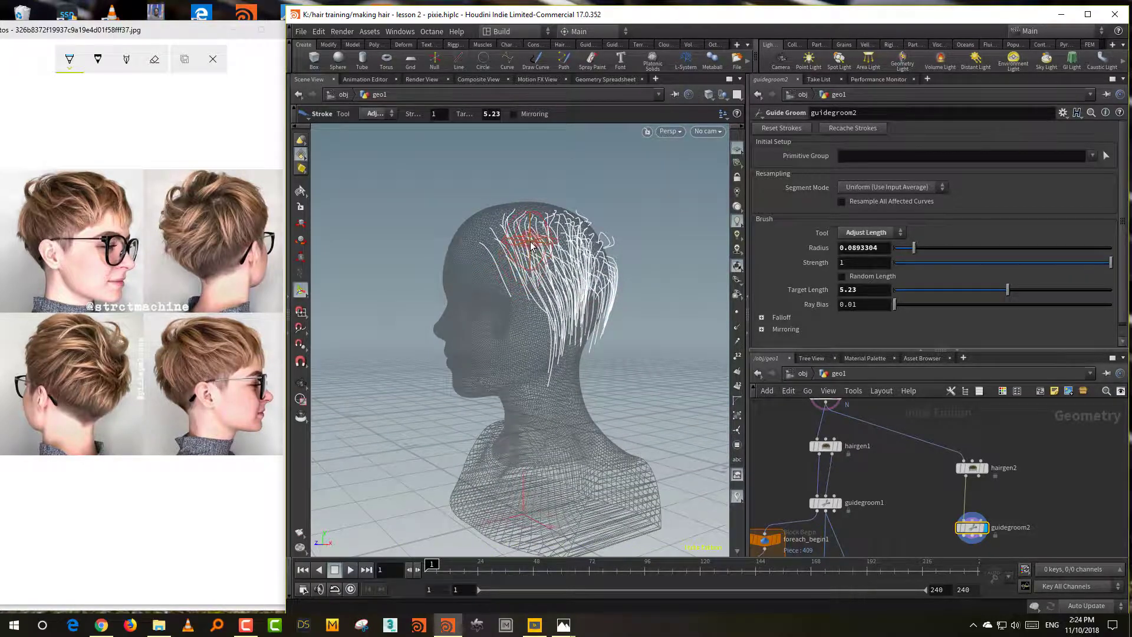
alt+drag(607, 307, 570, 309)
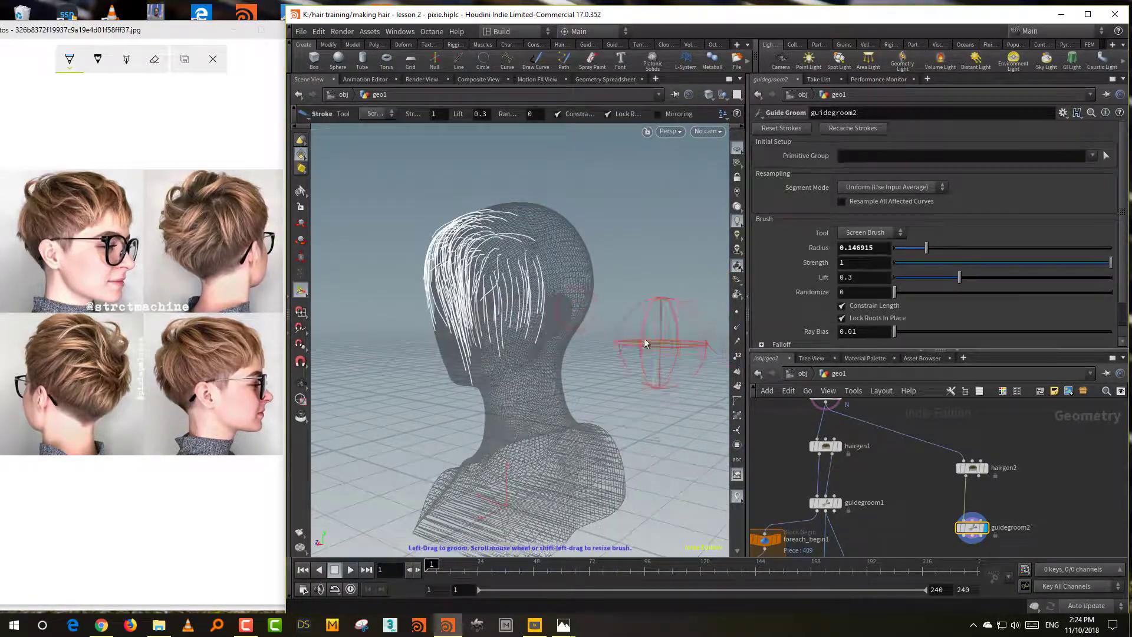
Step: Restyle the left-side guides with the Screen Brush at a radius of about 0.11, and enlarge the network area
scroll(554, 315, down, 3)
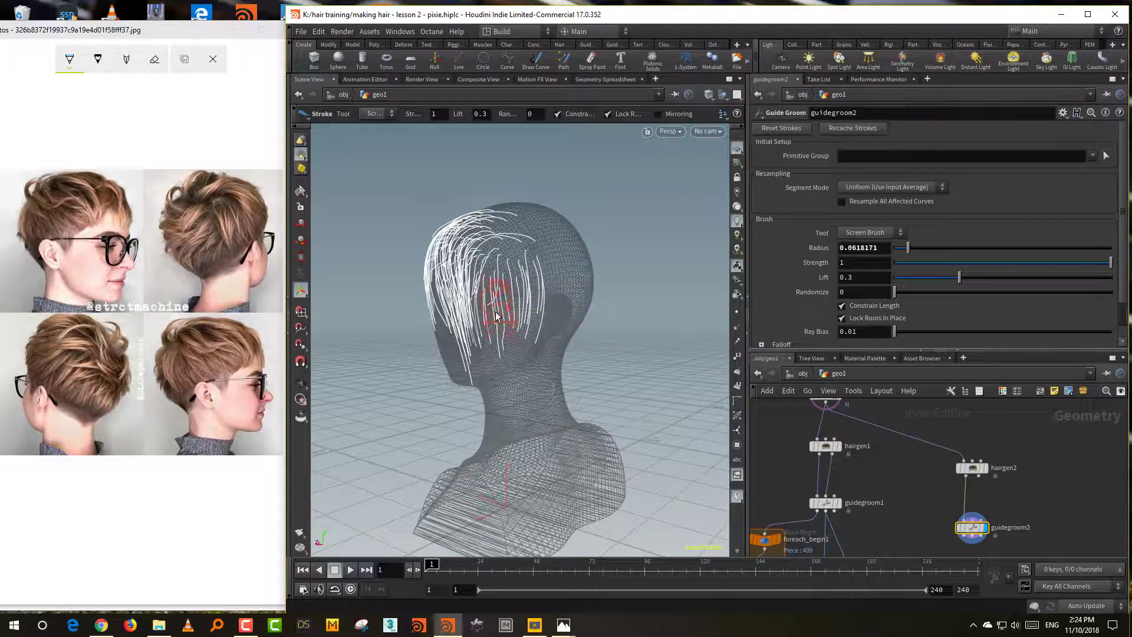
scroll(513, 363, up, 3)
alt+drag(578, 293, 725, 365)
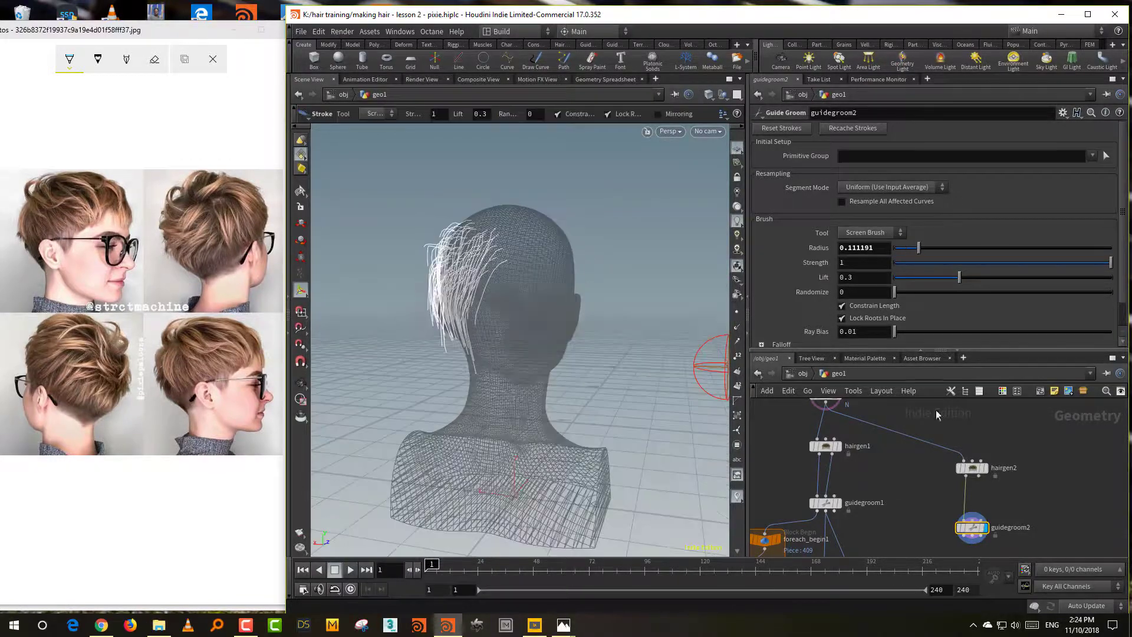
drag(900, 350, 903, 189)
middle_drag(910, 472, 938, 357)
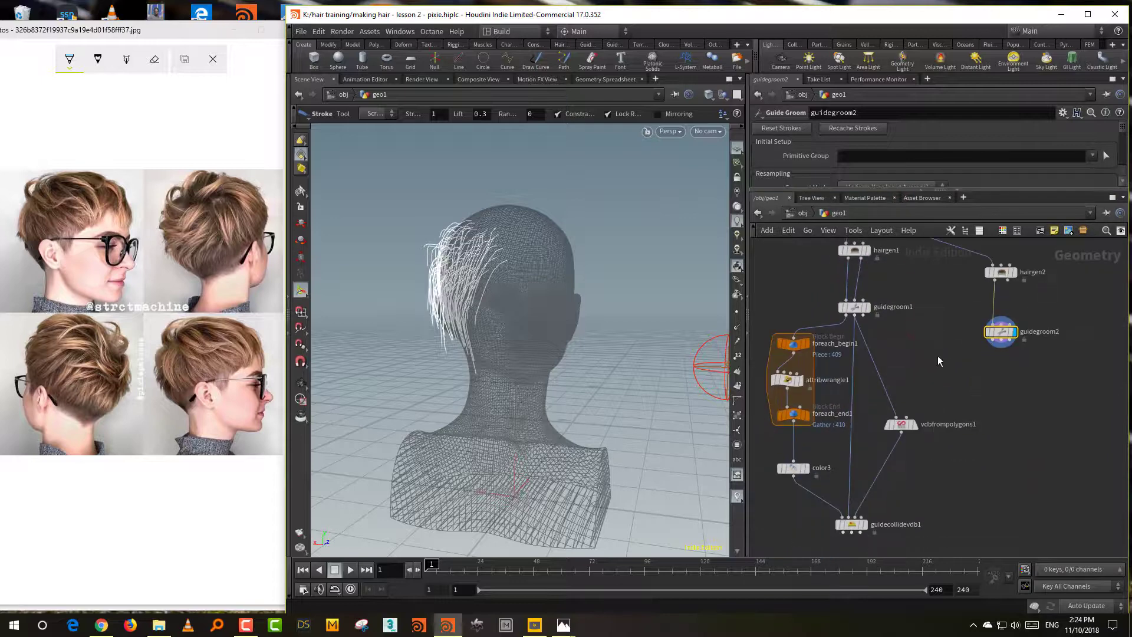
Step: Duplicate the for-each block with its attribute wrangle and color3, feed the copy from guidegroom2 and display color4, saving the scene
scroll(943, 362, down, 2)
drag(835, 448, 836, 449)
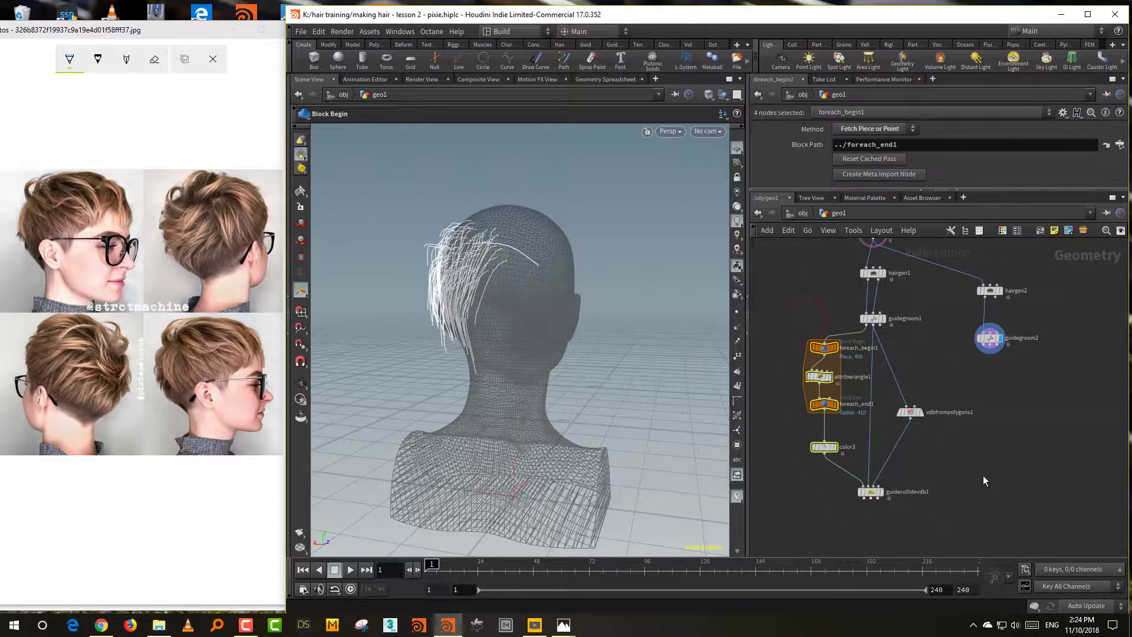
key(ctrl+v)
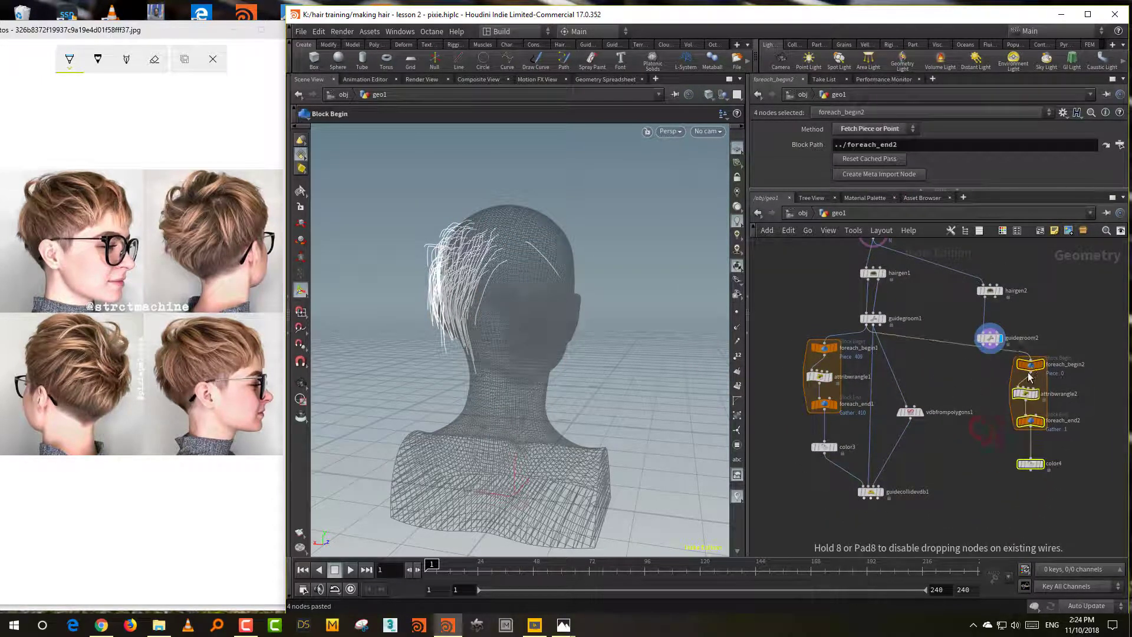
click(1021, 402)
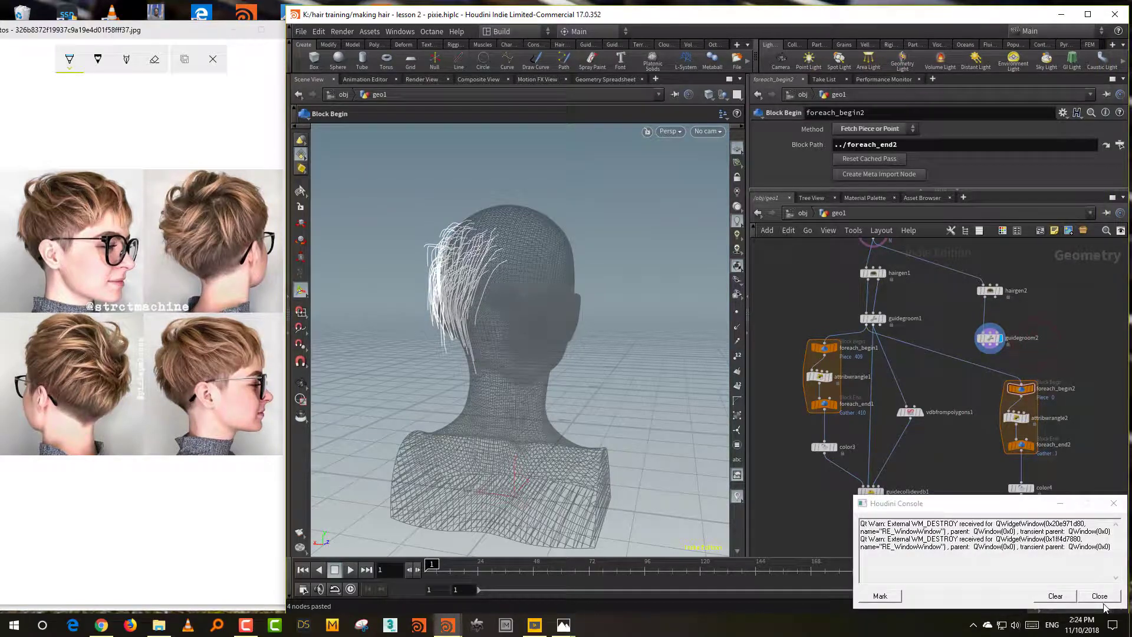
click(1101, 597)
scroll(1057, 374, up, 2)
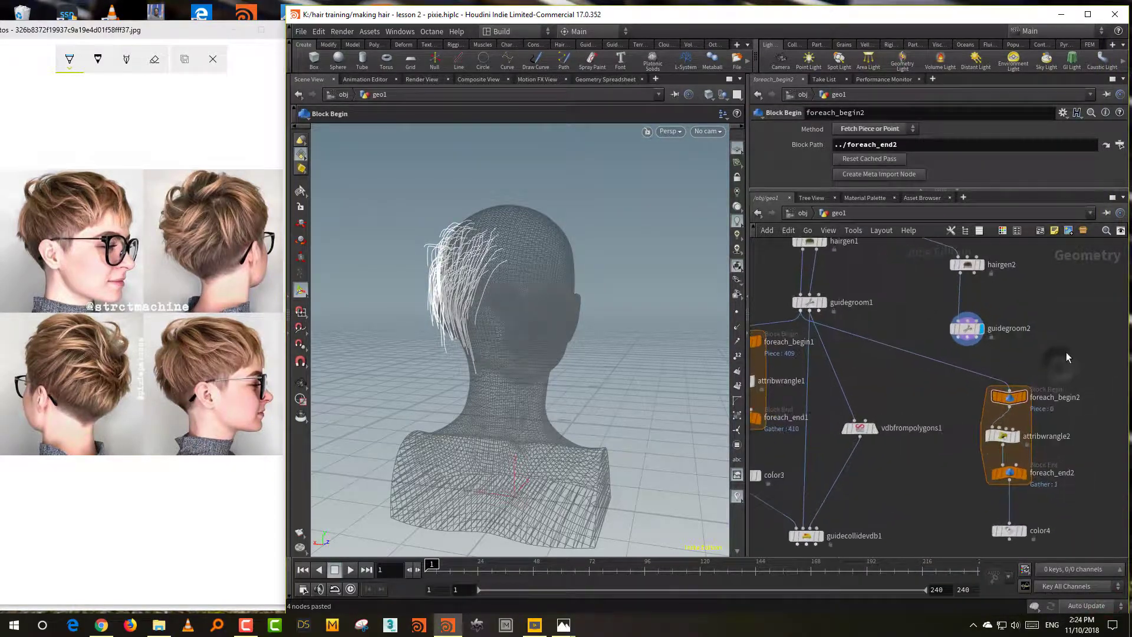
key(ctrl+s)
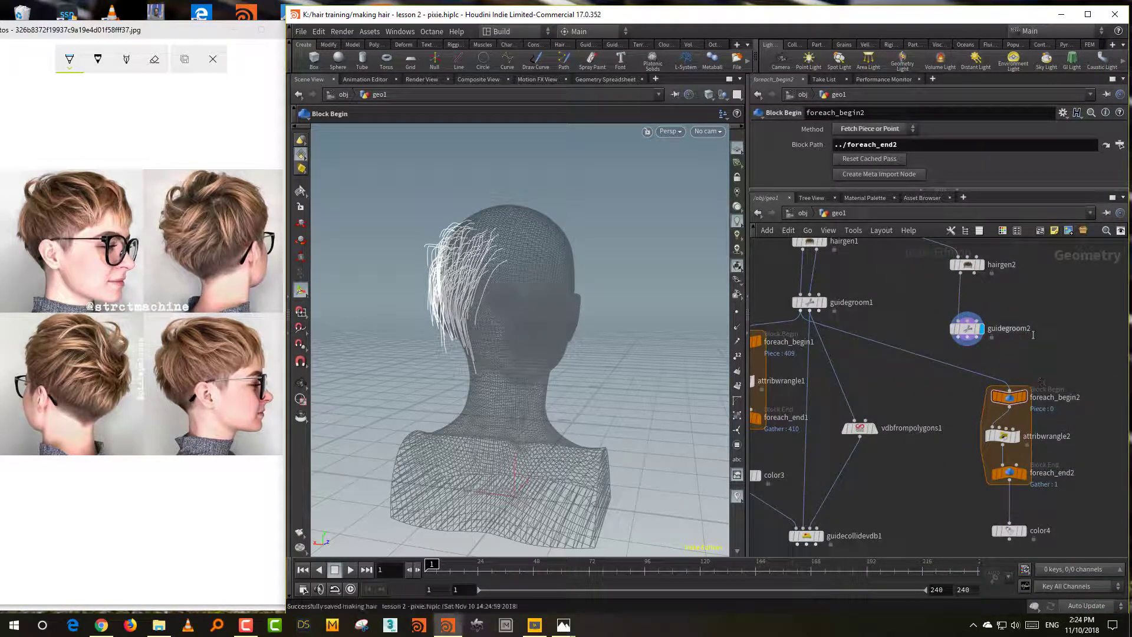
double_click(1008, 329)
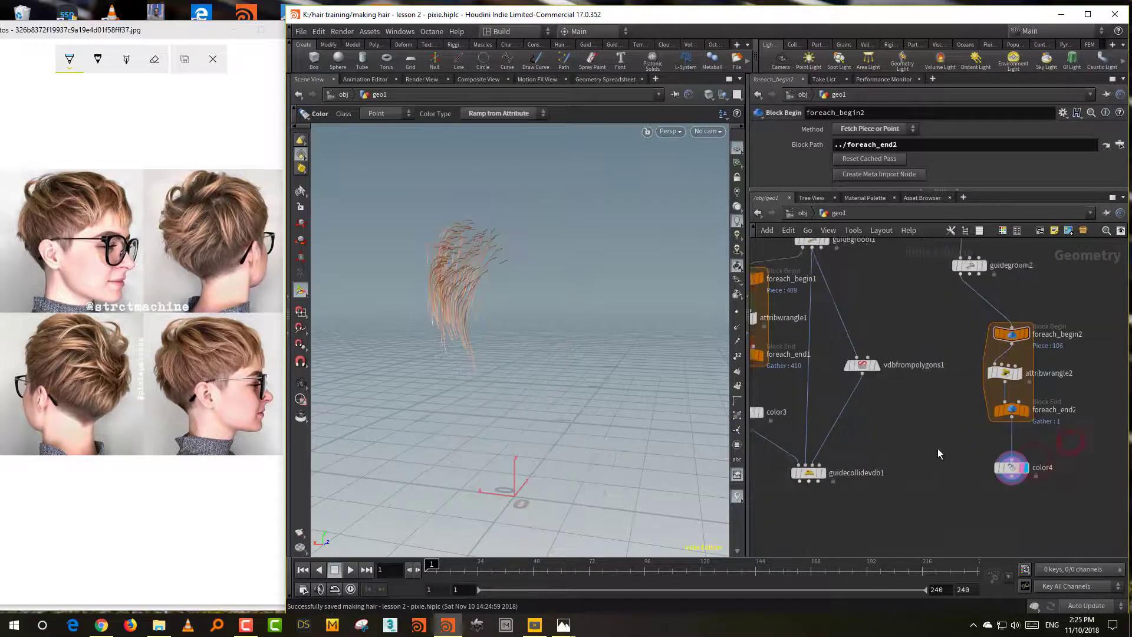
Step: Duplicate guidecollidevdb1 and place the copy below color4
middle_drag(898, 433, 944, 398)
drag(928, 419, 867, 467)
key(ctrl+c)
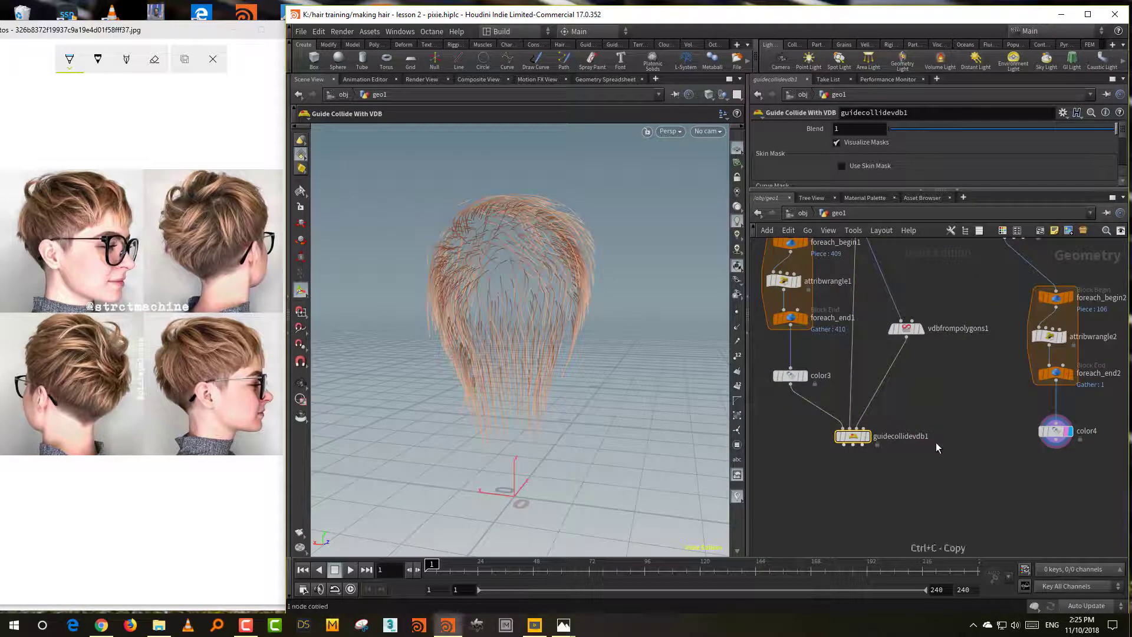
key(ctrl+v)
drag(944, 445, 1036, 476)
click(1077, 455)
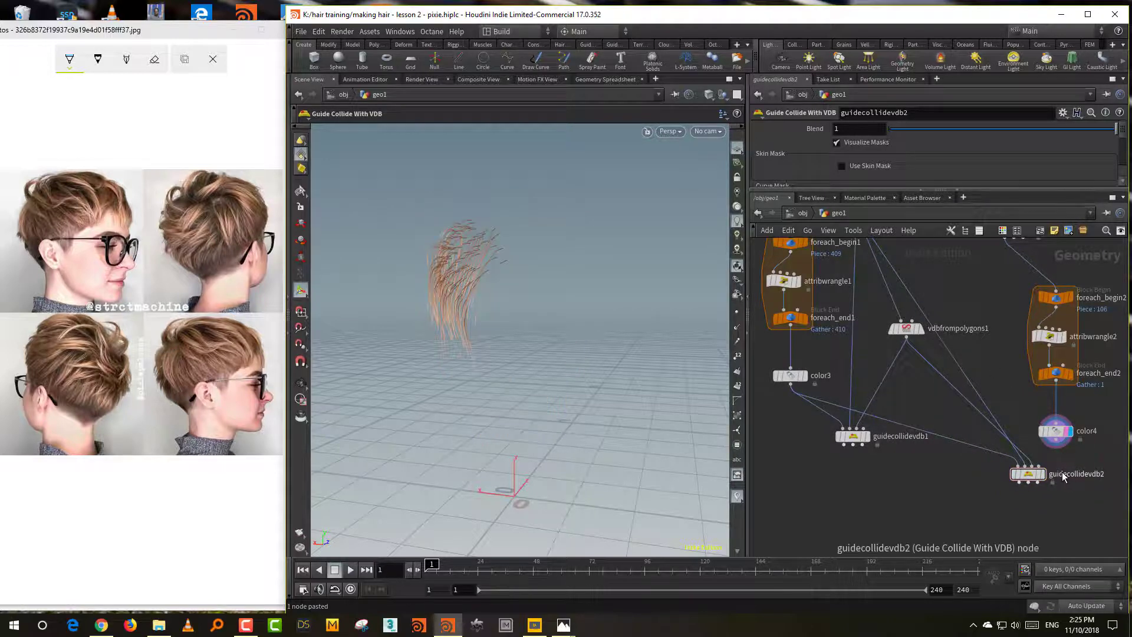
Step: Connect color4 and guidegroom2's skin output to guidecollidevdb2, tidy the neighbouring nodes and display the collided guides
scroll(1082, 464, up, 2)
scroll(992, 387, down, 2)
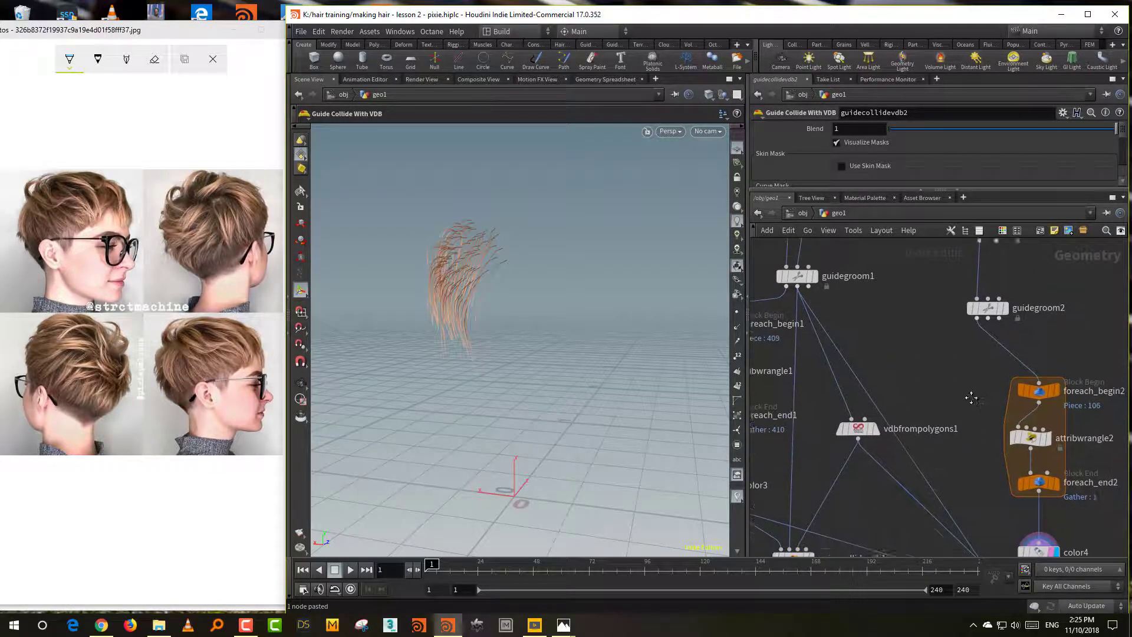
drag(995, 273, 980, 324)
middle_drag(978, 372, 977, 325)
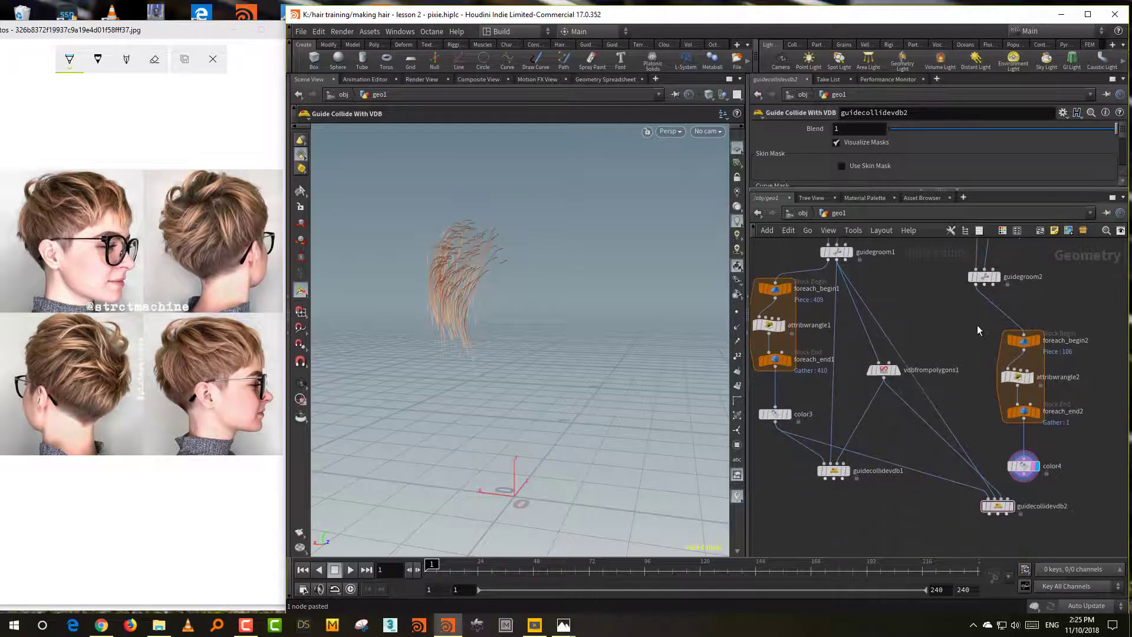
click(984, 285)
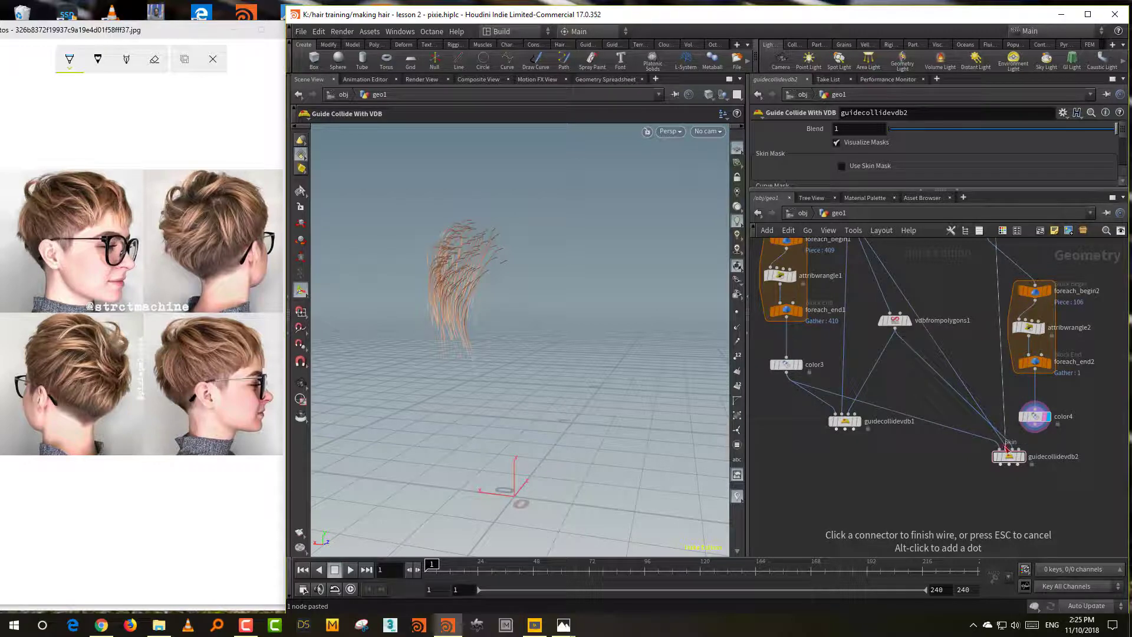
click(1007, 450)
drag(902, 322, 941, 312)
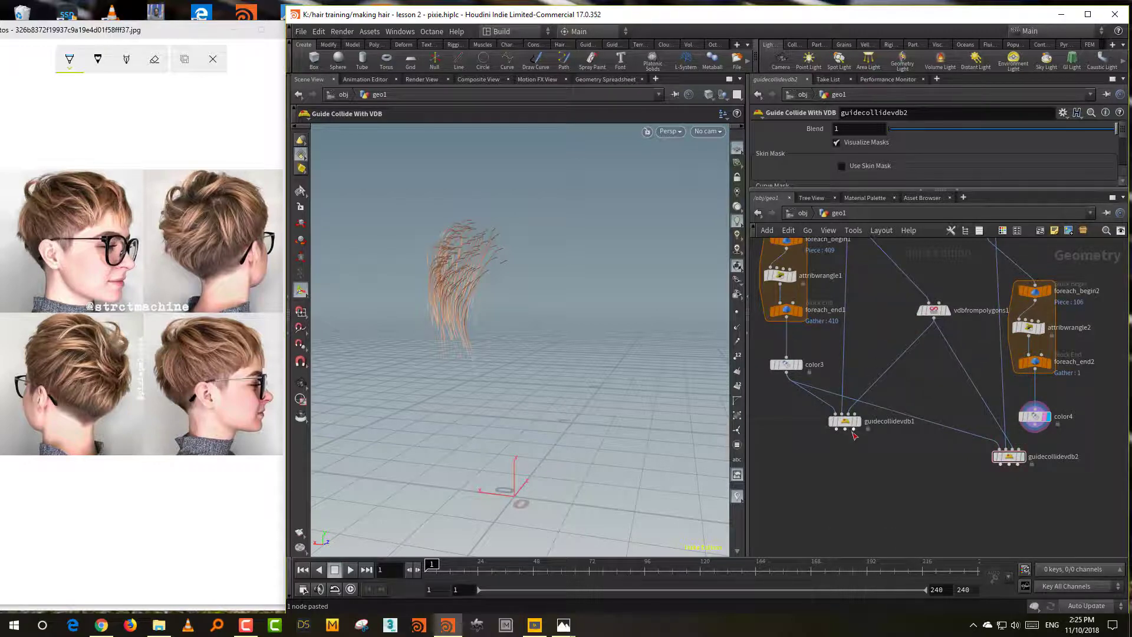
drag(854, 435, 860, 464)
drag(1035, 424, 999, 448)
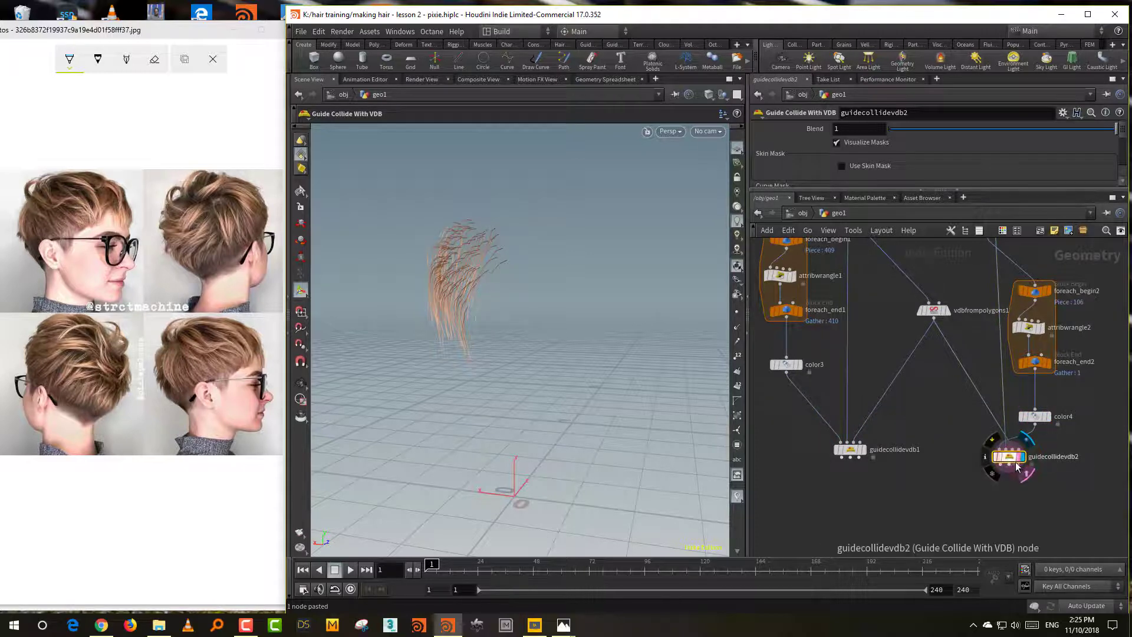
drag(551, 384, 590, 394)
key(Return)
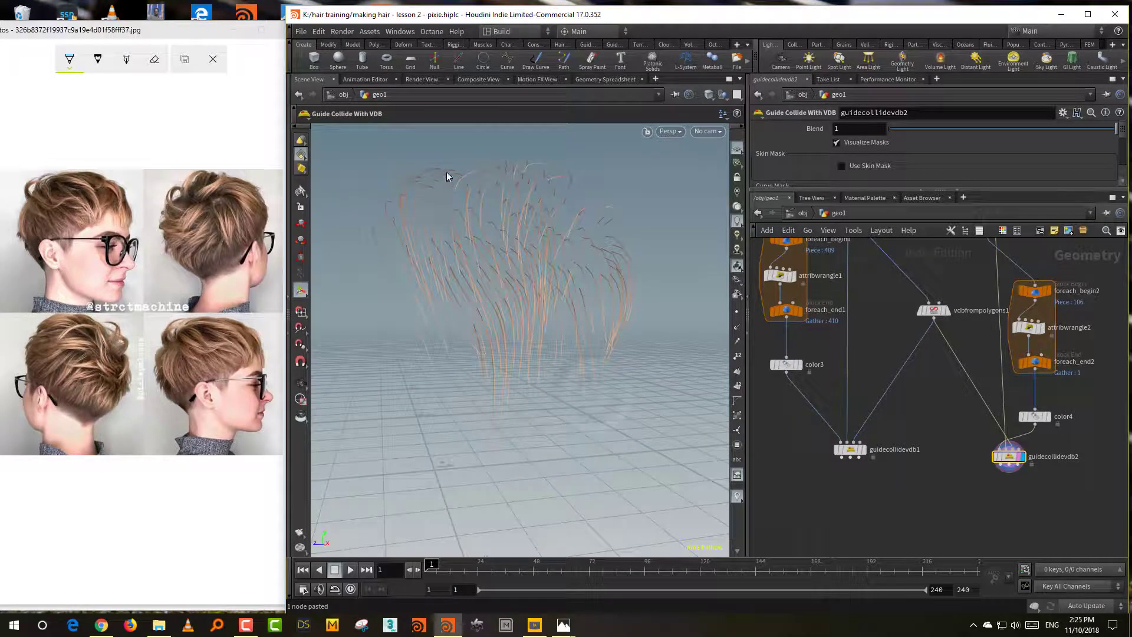
Step: Add a Smooth node after guidecollidevdb2, display it and set its strength to 5.3
key(Tab)
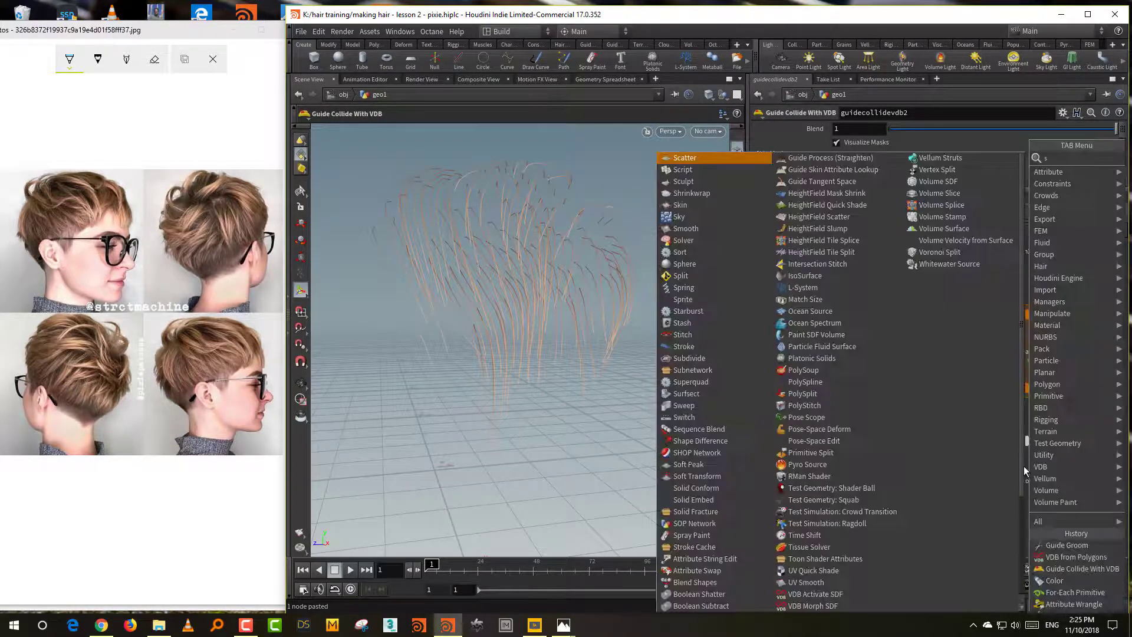
text(smoo)
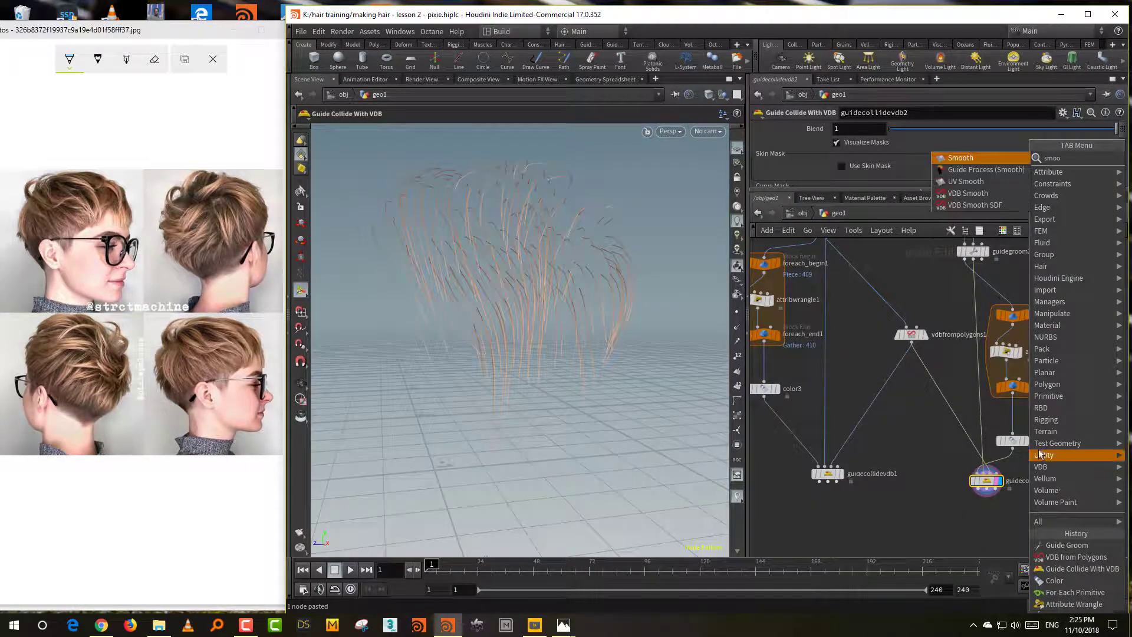
click(982, 158)
click(988, 525)
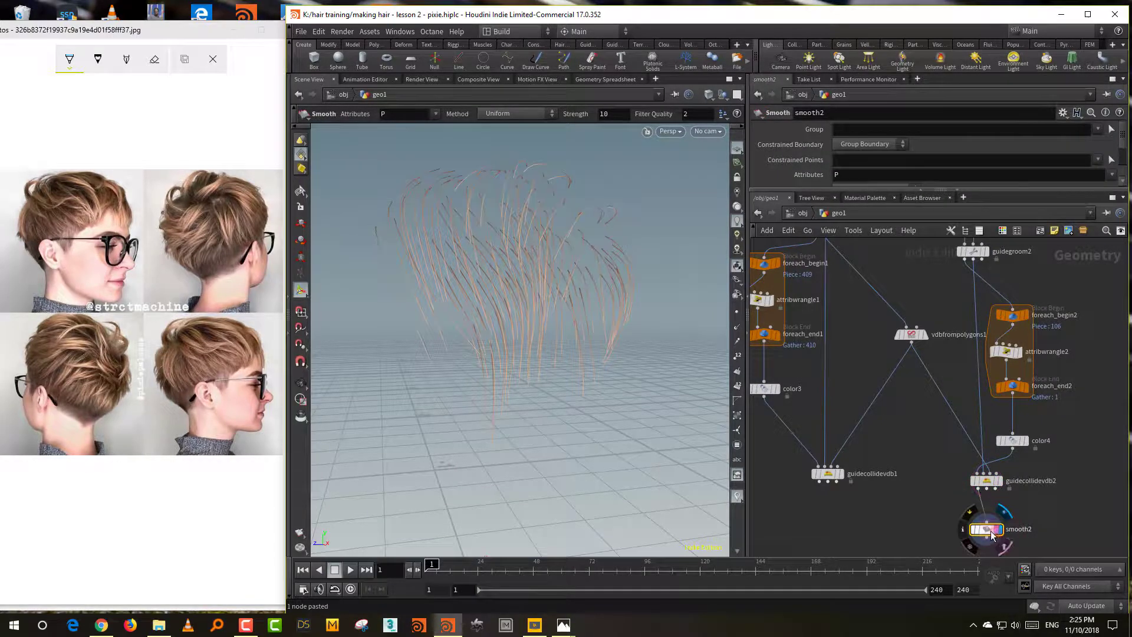
drag(879, 187, 878, 313)
drag(938, 205, 923, 218)
Step: Duplicate smooth2, attach the copy below guidecollidevdb1 and display the smoothed main hair guides
middle_drag(859, 492, 865, 437)
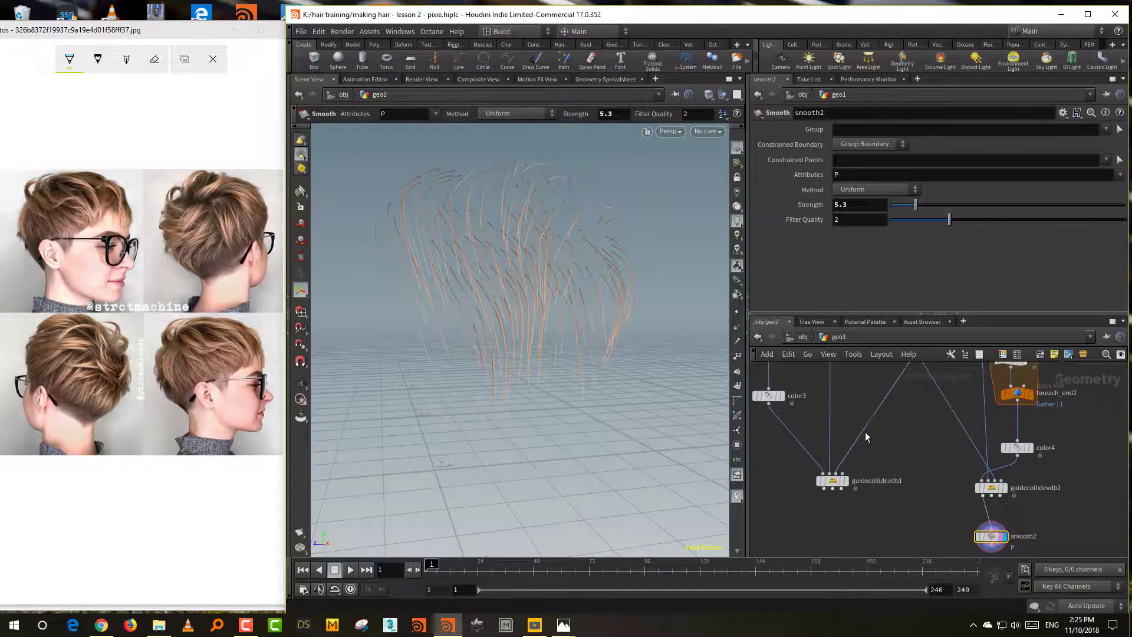
drag(826, 504, 837, 497)
middle_drag(879, 495, 896, 408)
click(911, 449)
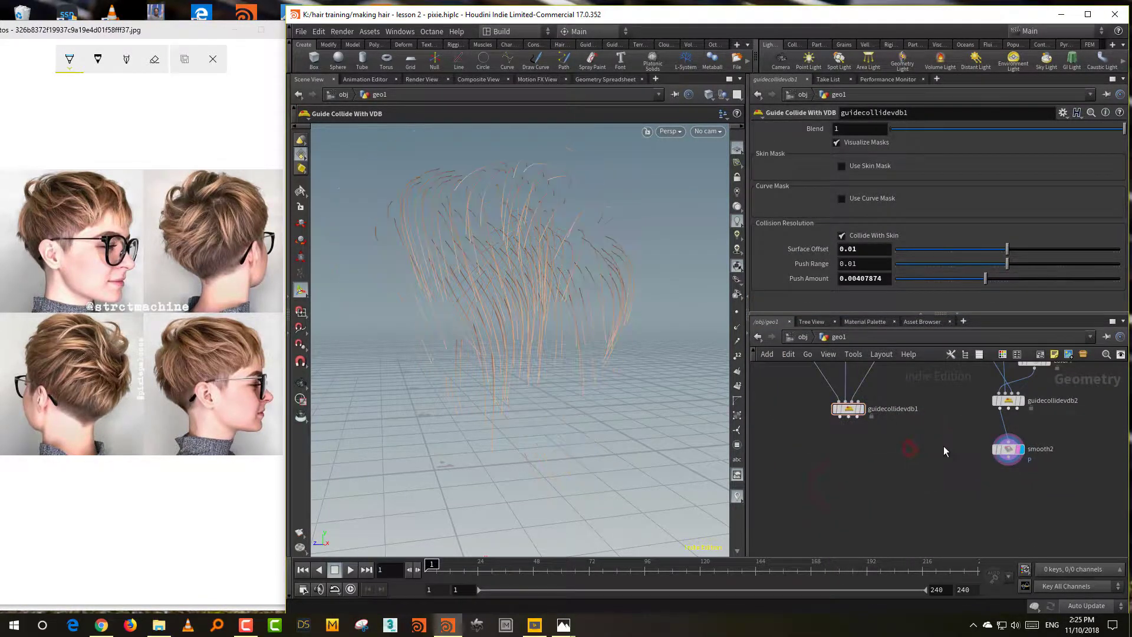
drag(953, 435, 842, 452)
key(ctrl+c)
key(ctrl+v)
scroll(559, 404, down, 4)
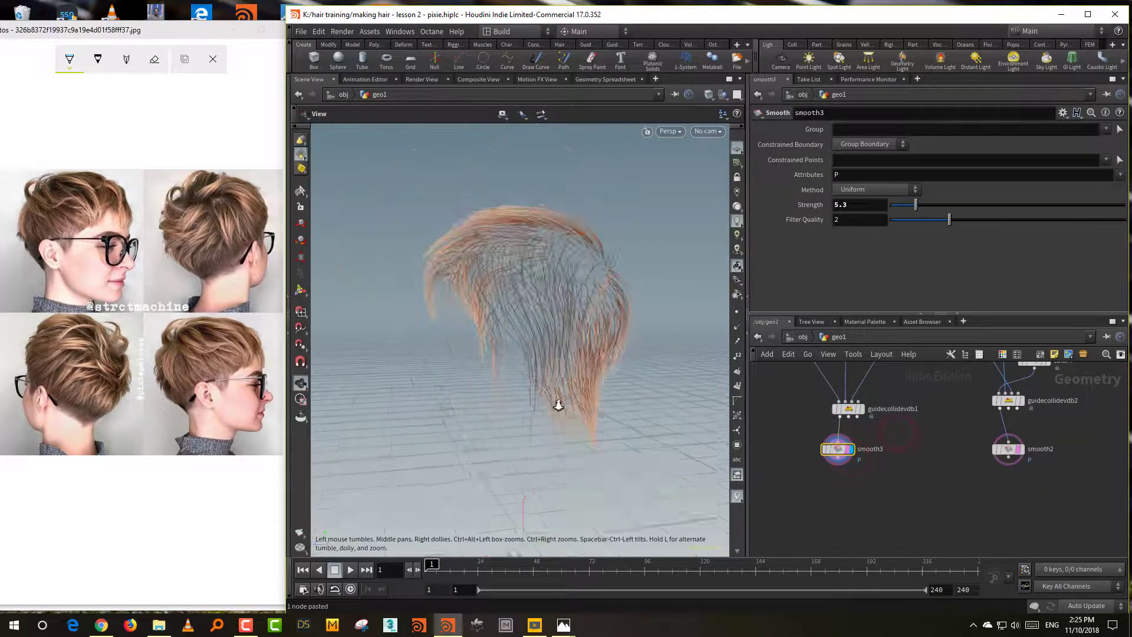
alt+drag(573, 398, 654, 420)
Step: Add a Merge node that combines smooth3 and smooth2, and display the merged hair
middle_drag(890, 500, 898, 464)
key(Tab)
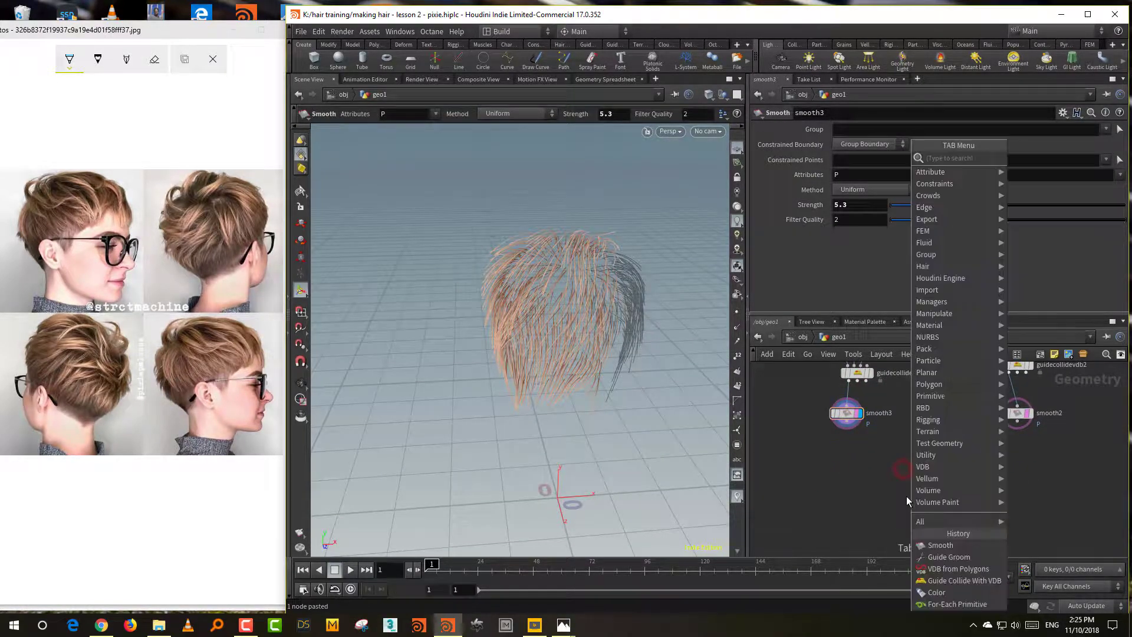
text(mer)
click(1050, 160)
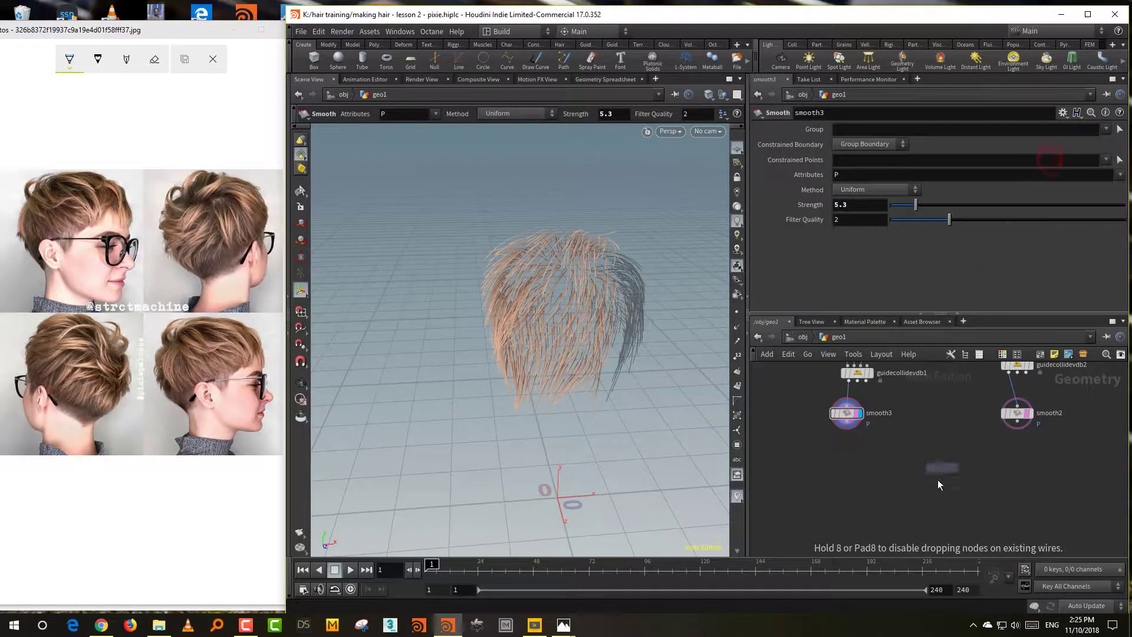
click(936, 487)
drag(847, 427, 936, 482)
drag(1018, 423, 936, 482)
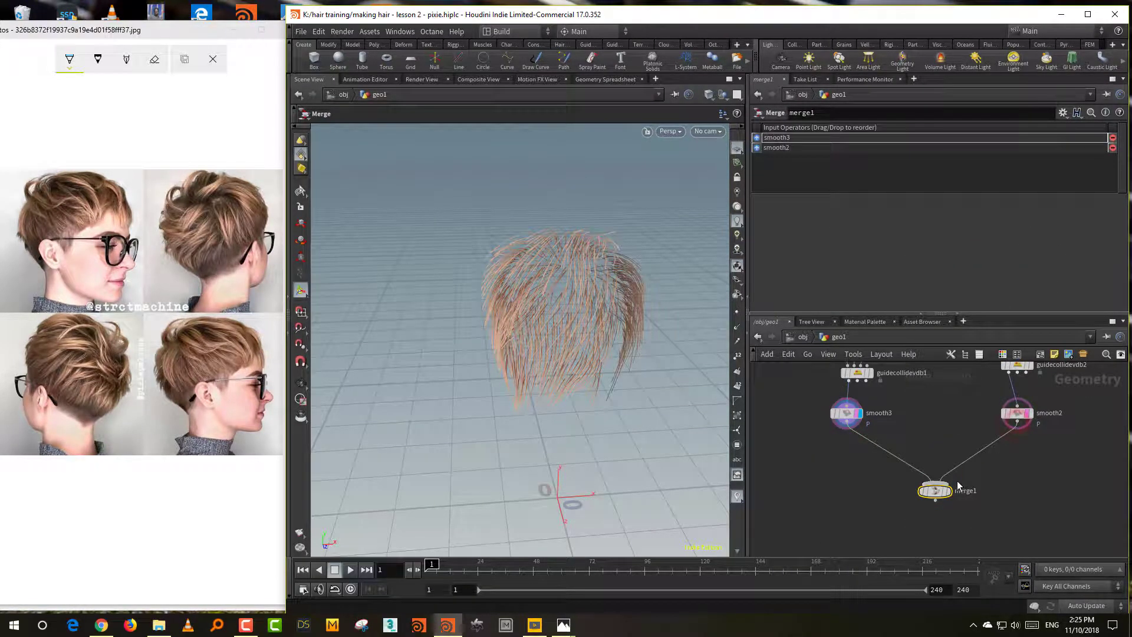
click(948, 491)
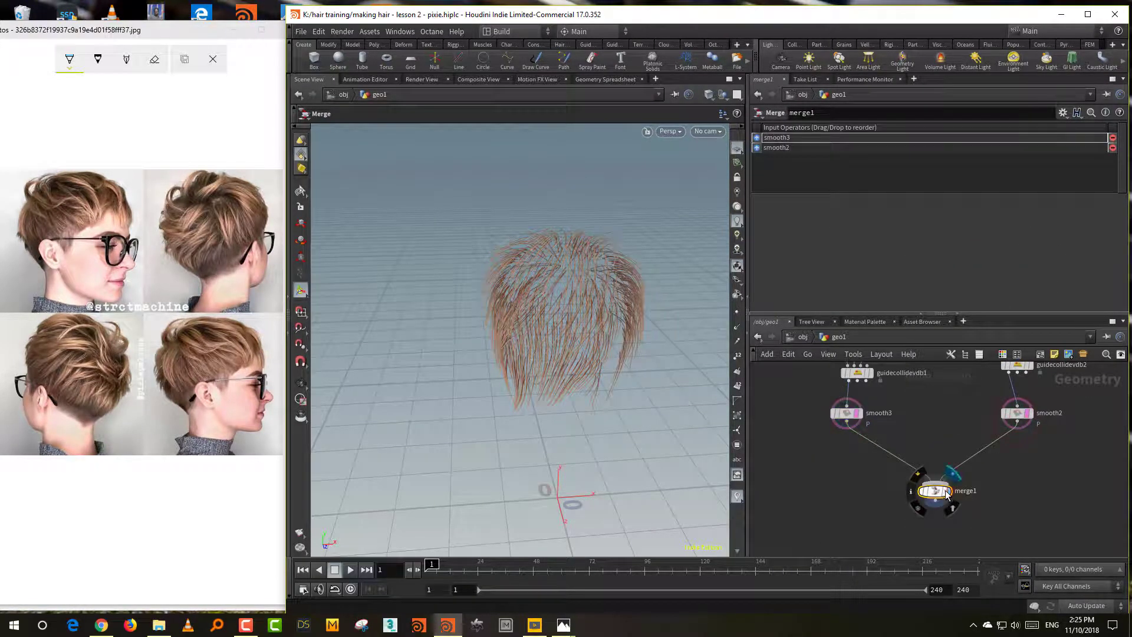
Step: Merge guidecollidevdb1's skin output with the hair and insert a Normal node on that connection to fix the head shading
click(858, 385)
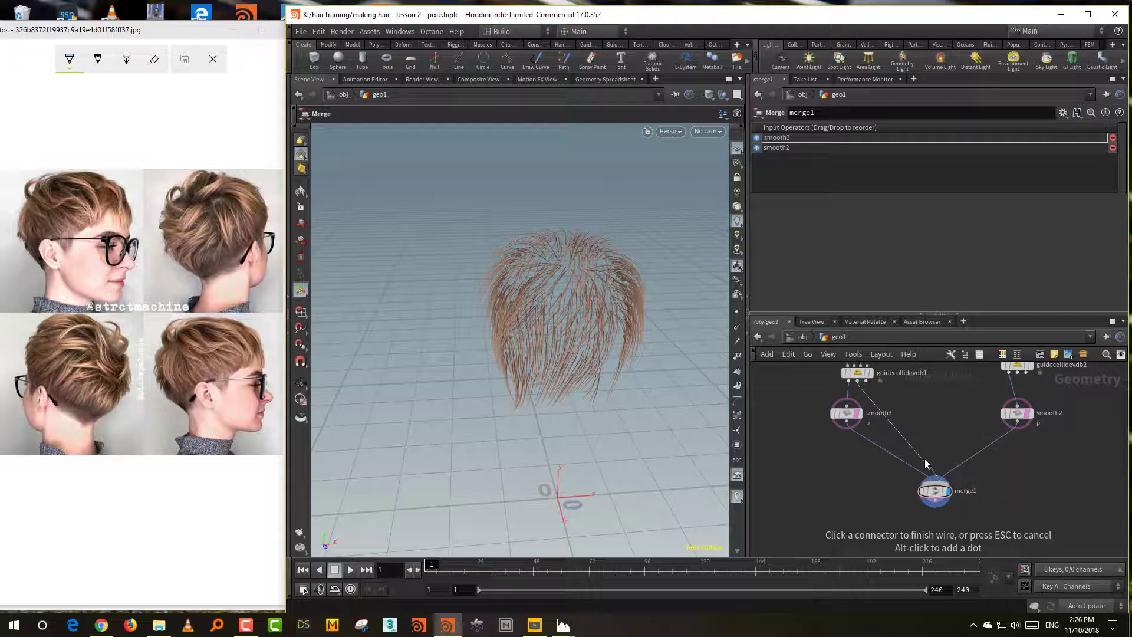
click(934, 476)
key(Escape)
drag(678, 495, 483, 486)
key(Tab)
text(norm)
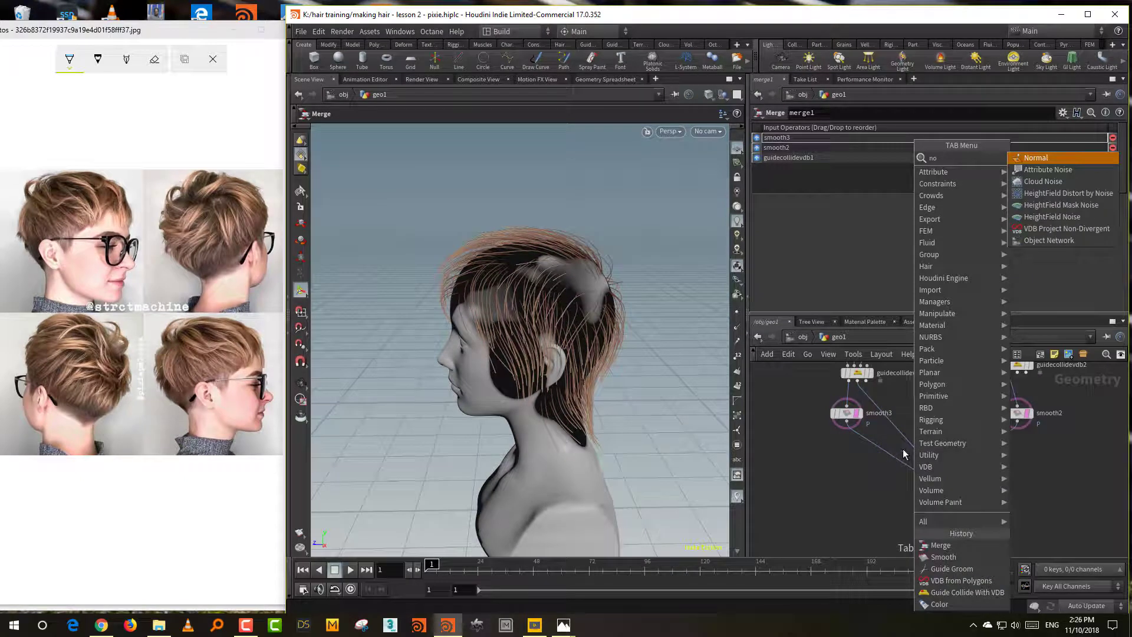
click(1027, 157)
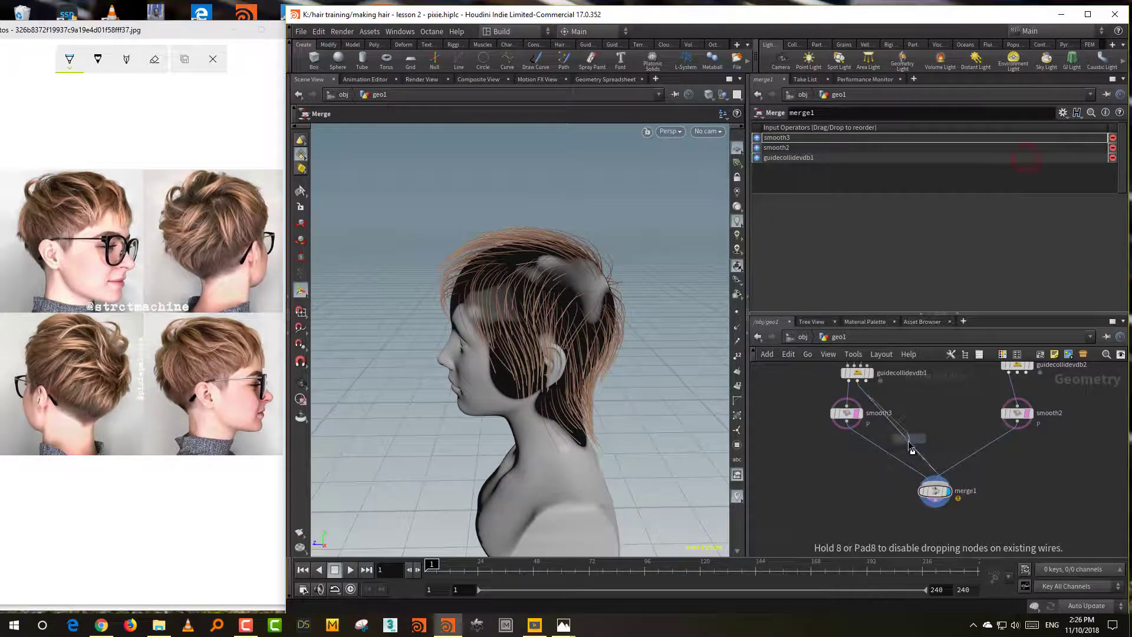
click(908, 441)
alt+drag(646, 463, 569, 414)
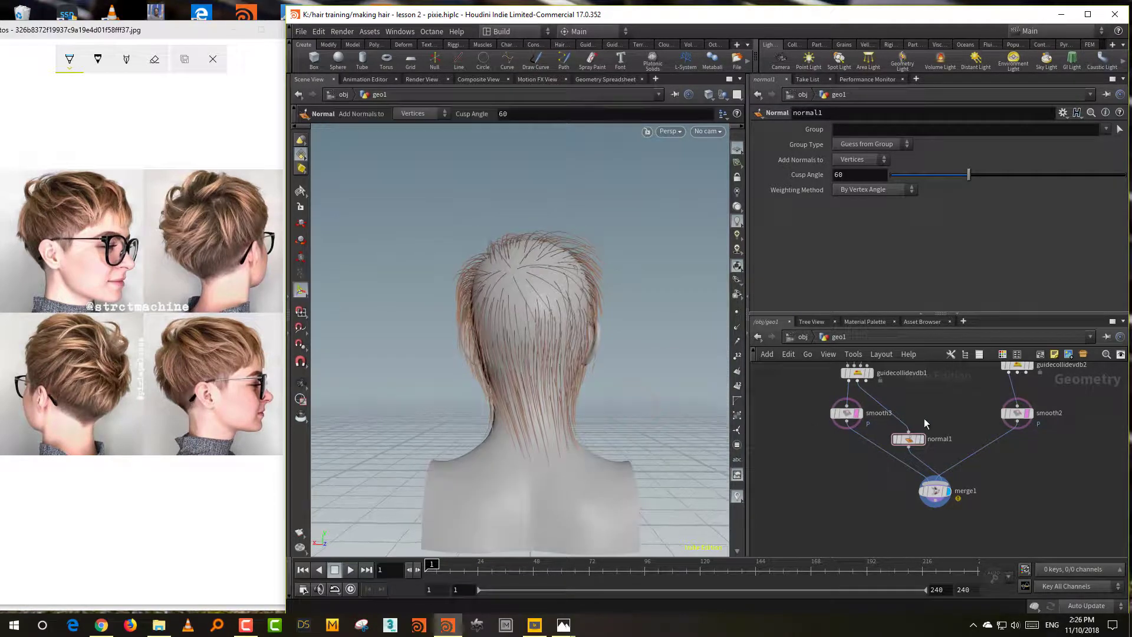
Step: Select guidegroom1 and examine the merged hair on the head from the front and above
middle_drag(932, 378, 922, 506)
middle_drag(910, 421, 904, 590)
click(842, 411)
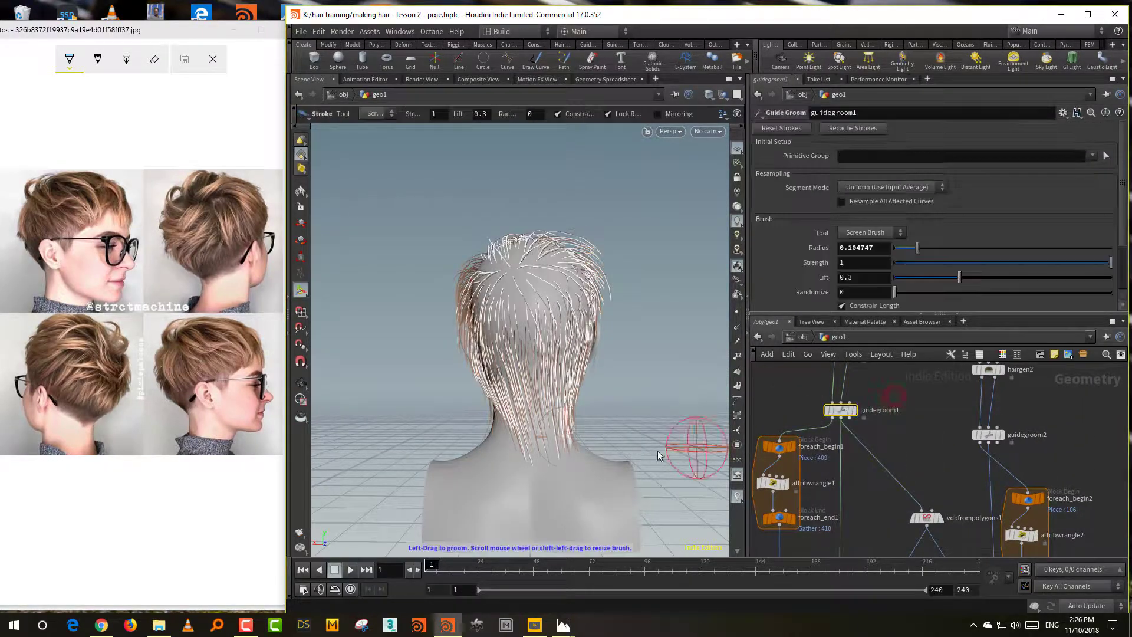
drag(682, 431, 600, 468)
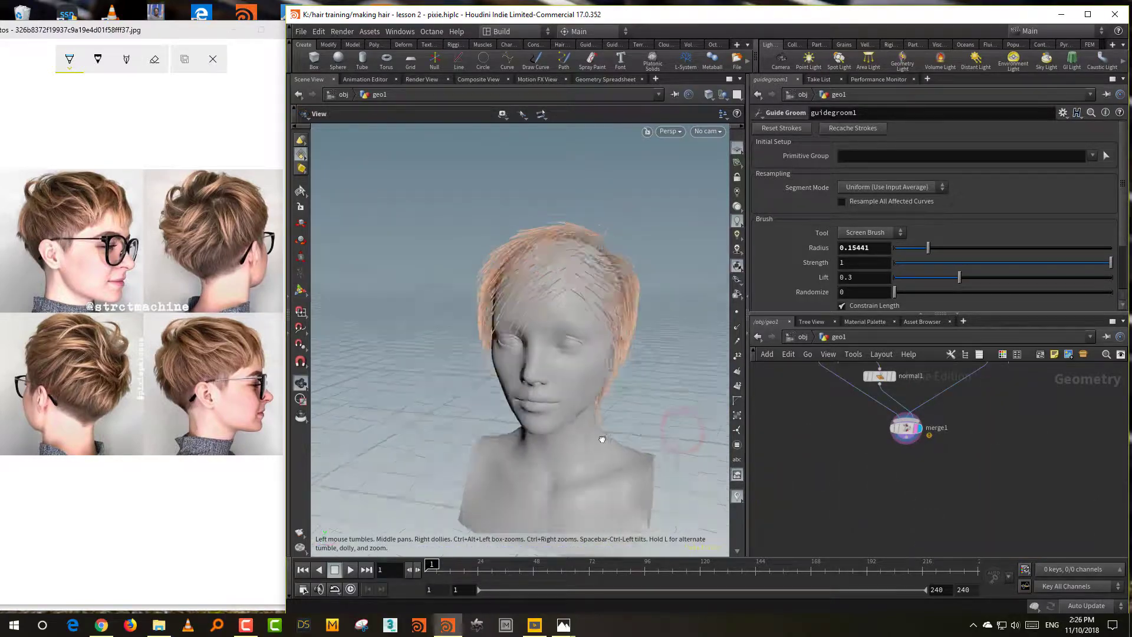
scroll(600, 468, up, 2)
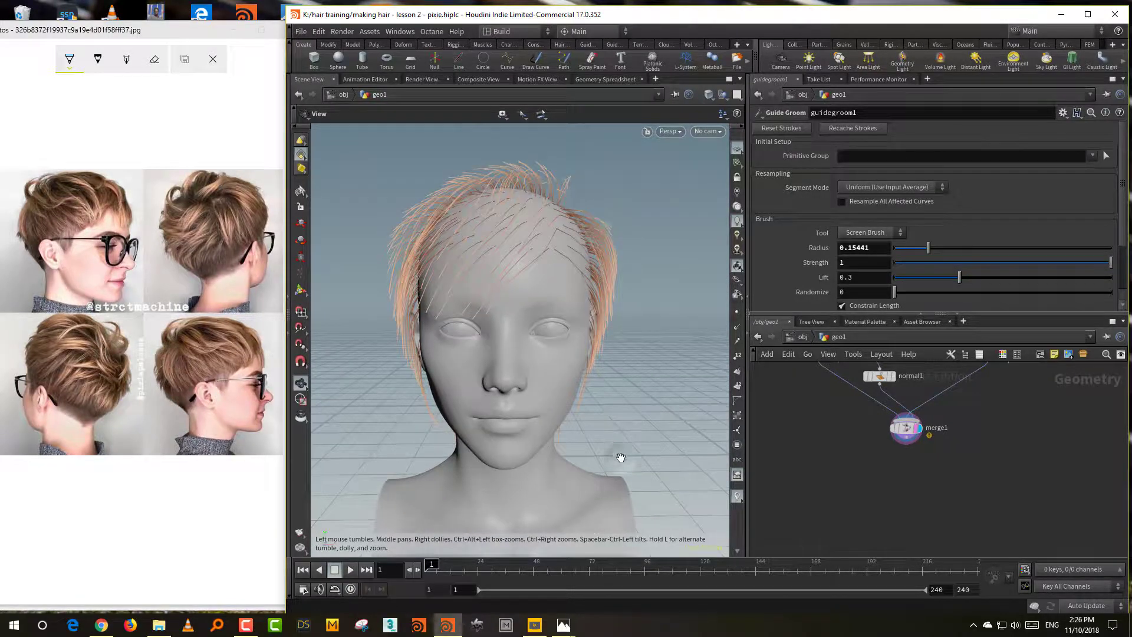
key(Return)
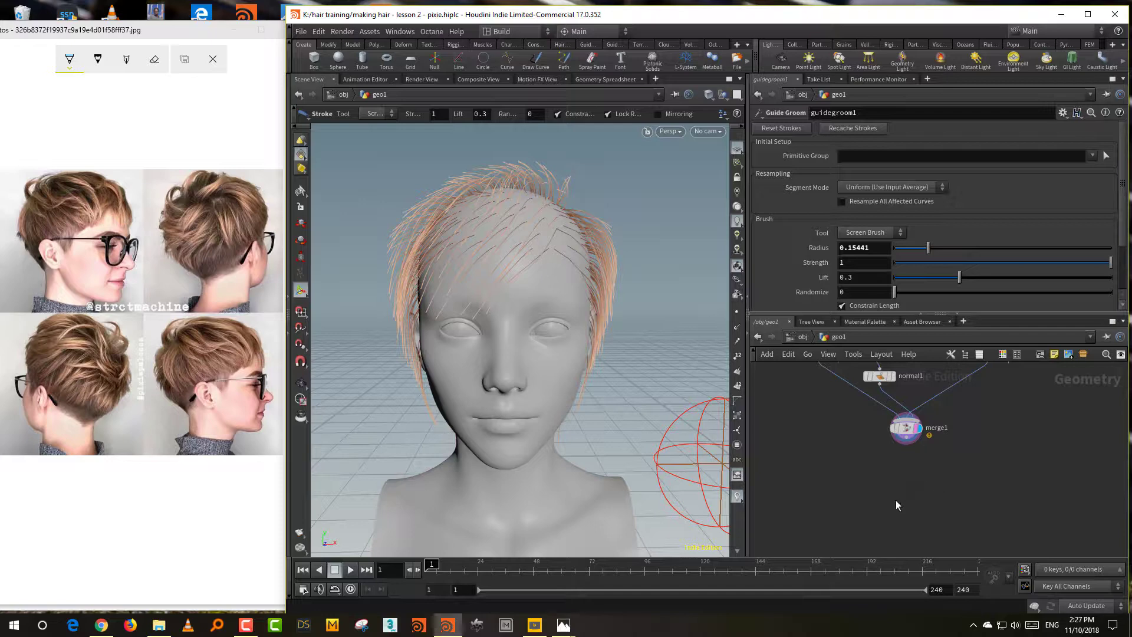
middle_drag(897, 501, 907, 485)
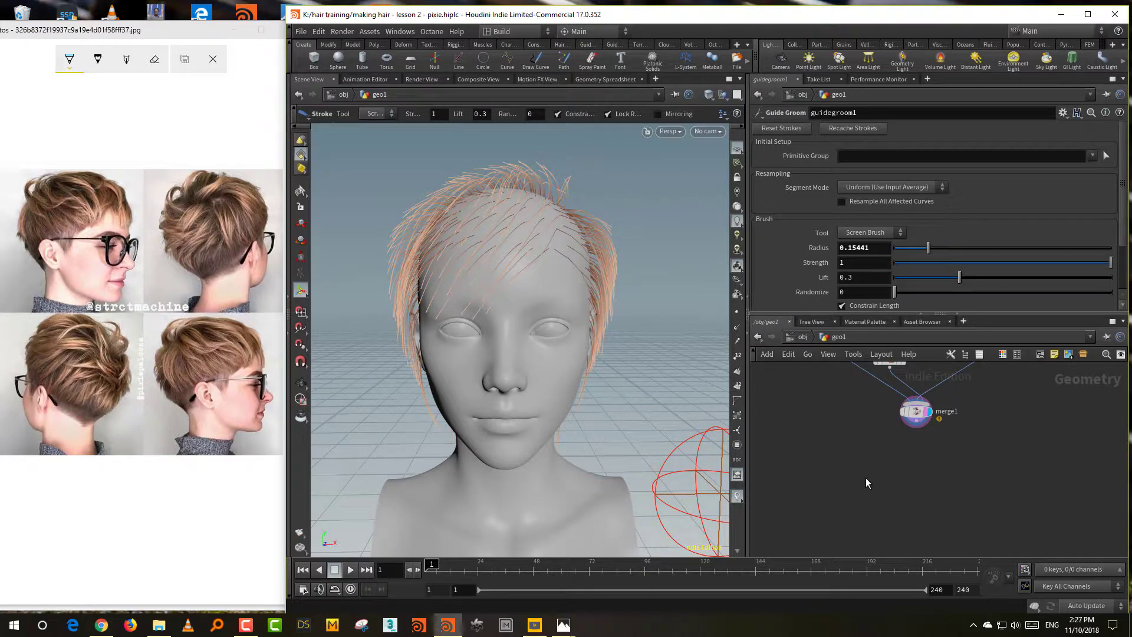
key(Escape)
mouse_move(640, 221)
mouse_down()
mouse_move(570, 243)
mouse_move(627, 237)
mouse_up()
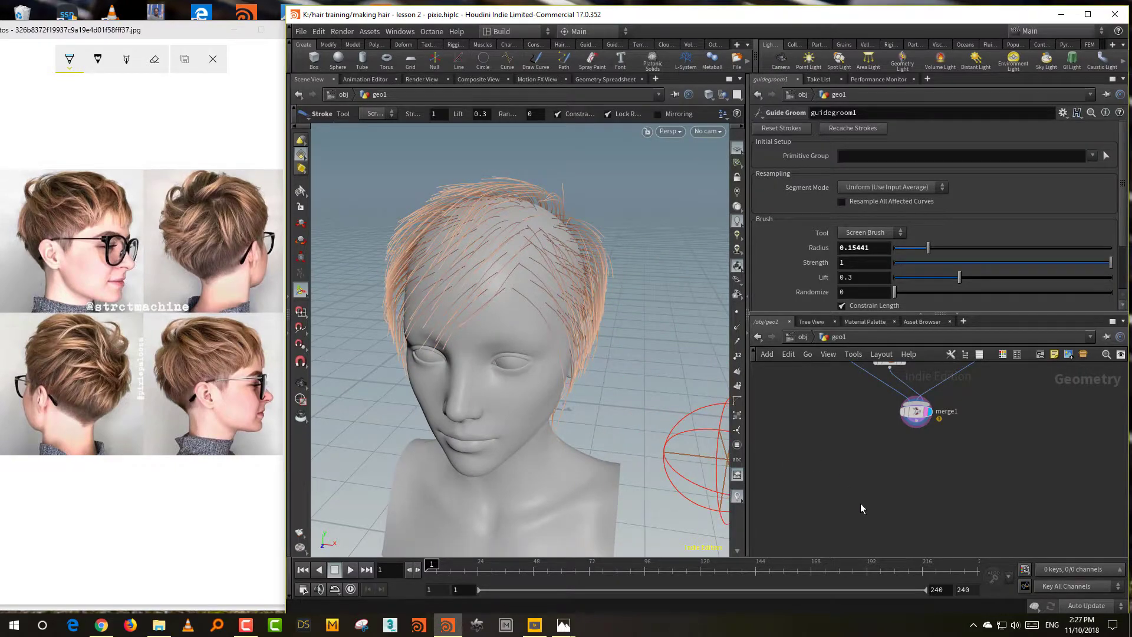